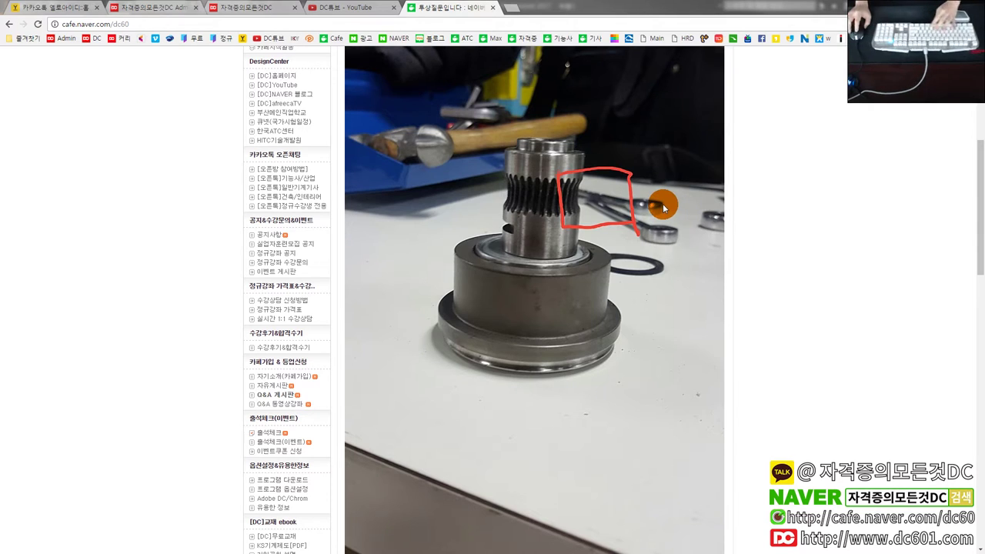
# Step: Draw the body rectangle from the sketch origin and the narrower top step rectangle
pyautogui.scroll(3, 813, 212)
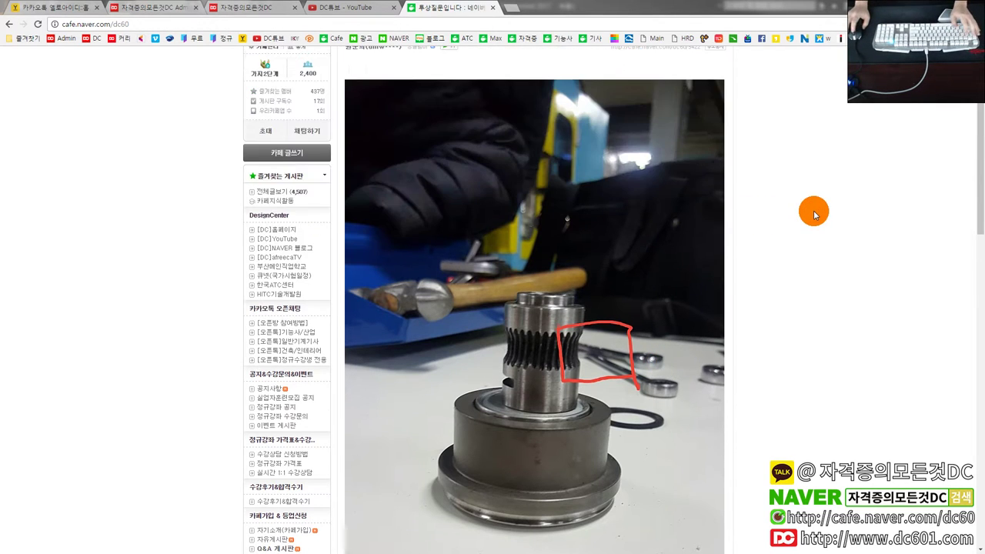
pyautogui.scroll(-2, 814, 215)
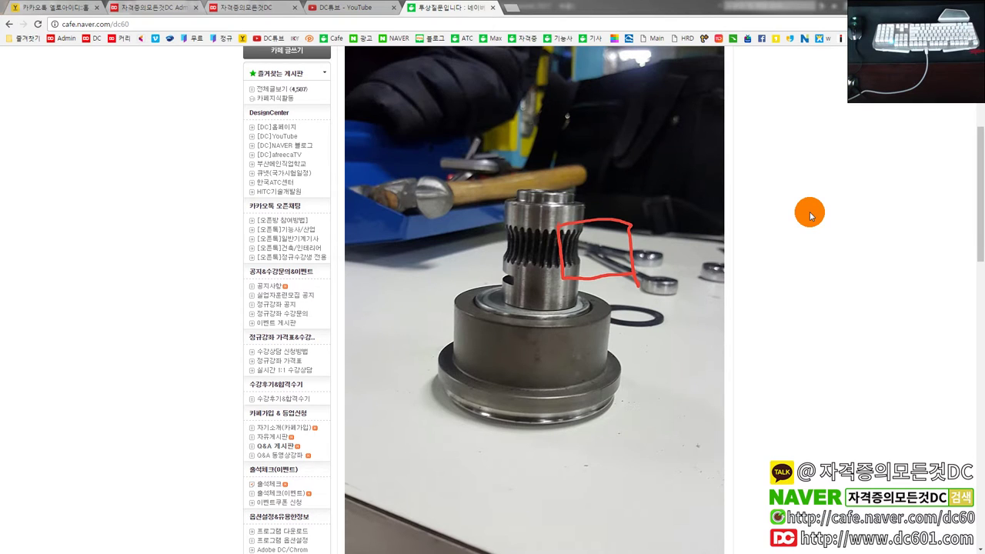
pyautogui.scroll(-3, 810, 216)
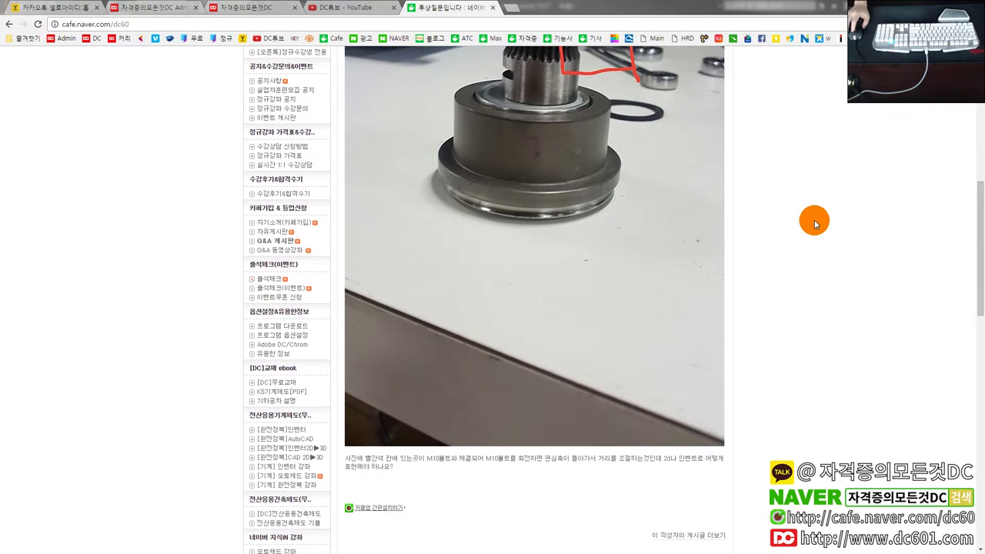
pyautogui.scroll(2, 816, 223)
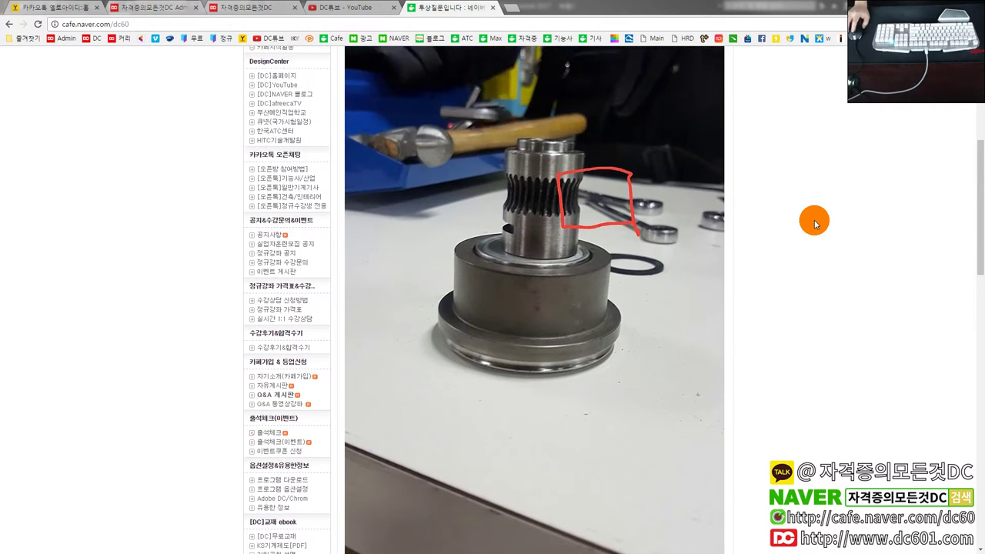
pyautogui.scroll(-1, 814, 226)
pyautogui.scroll(-1, 814, 226)
pyautogui.scroll(1, 814, 225)
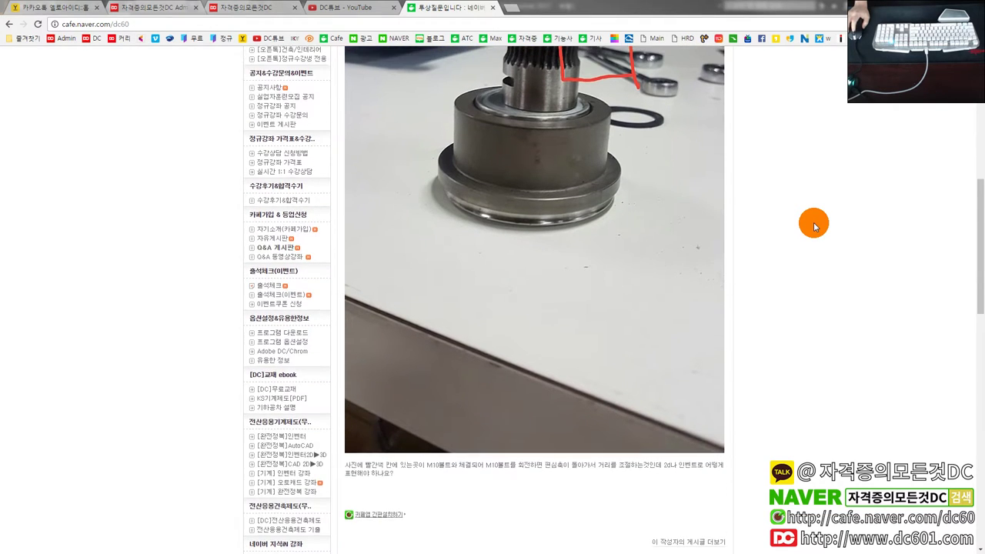
pyautogui.scroll(2, 814, 223)
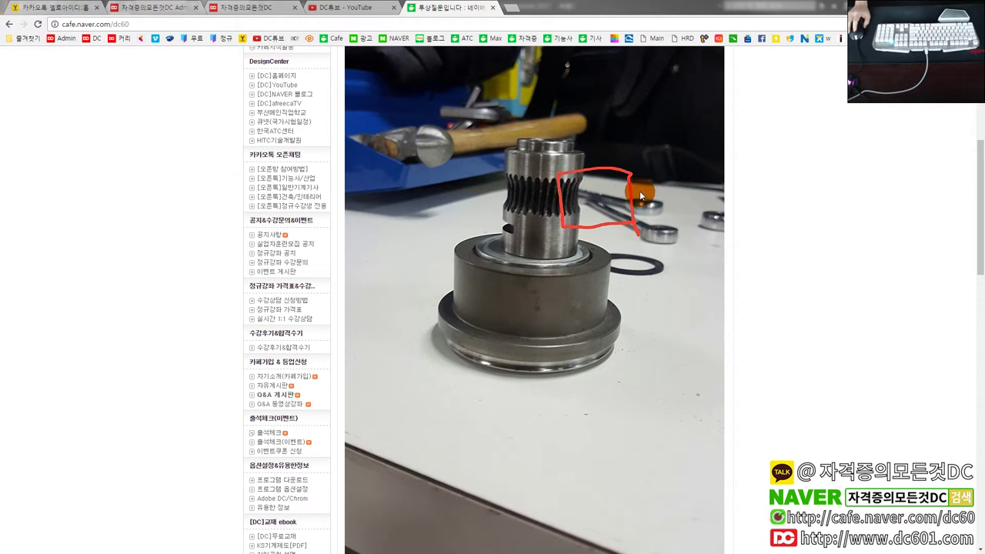
pyautogui.scroll(1, 723, 213)
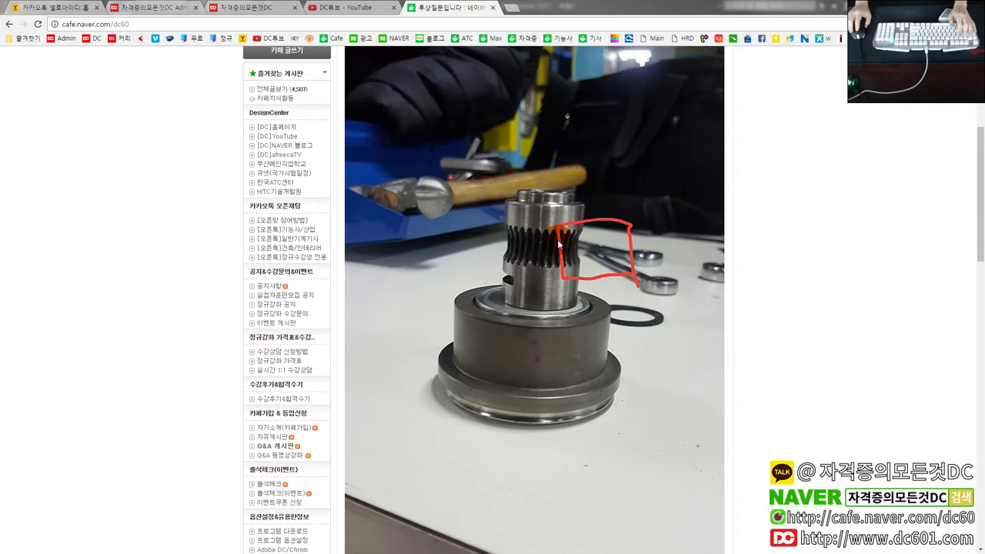
pyautogui.click(787, 193)
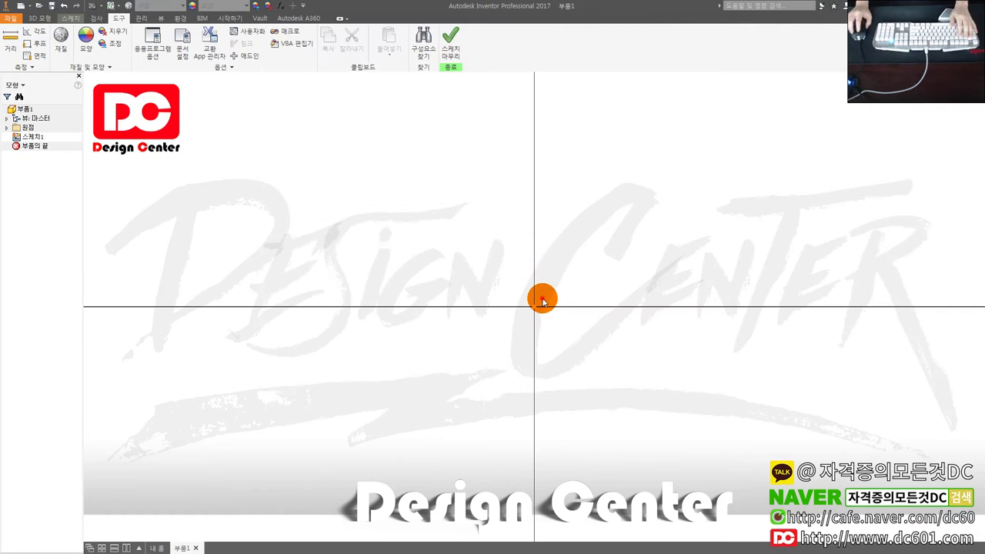
pyautogui.moveTo(548, 301); pyautogui.dragTo(413, 370, button='middle')
pyautogui.moveTo(404, 376); pyautogui.dragTo(434, 336)
pyautogui.moveTo(402, 375); pyautogui.dragTo(491, 204)
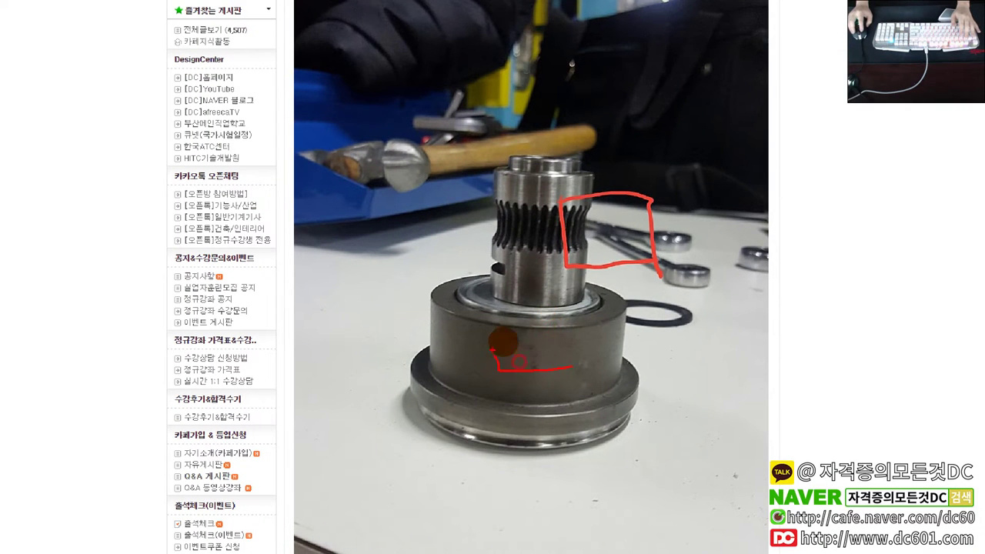
pyautogui.moveTo(503, 342)
pyautogui.mouseDown()
pyautogui.moveTo(518, 320)
pyautogui.moveTo(531, 348)
pyautogui.moveTo(567, 335)
pyautogui.moveTo(595, 302)
pyautogui.moveTo(576, 301)
pyautogui.moveTo(548, 163)
pyautogui.moveTo(544, 281)
pyautogui.mouseUp()
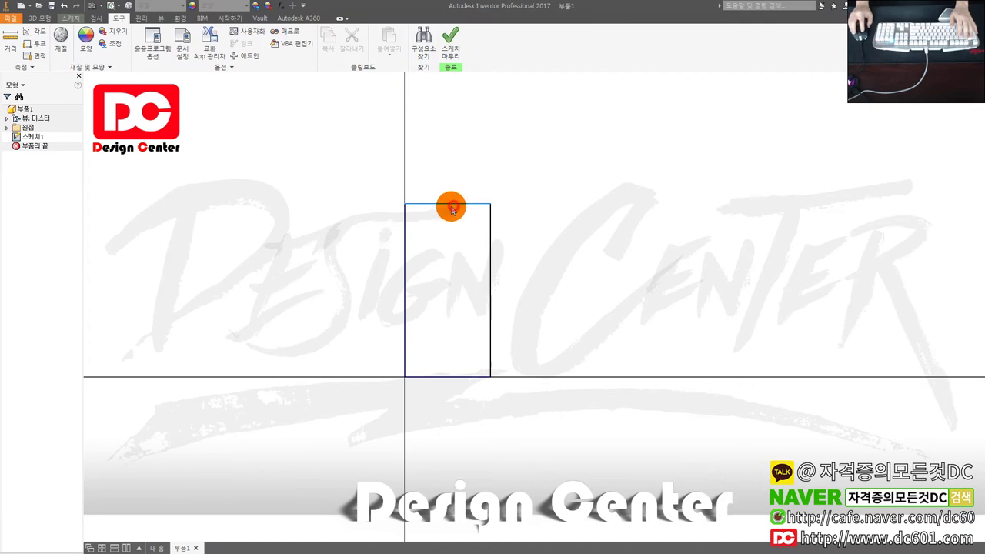
pyautogui.moveTo(451, 207); pyautogui.dragTo(444, 269, button='middle')
pyautogui.click(446, 269)
pyautogui.click(509, 248)
# Step: Dimension the top step diameter to Ø14 and the body diameter to Ø20
pyautogui.click(444, 259)
pyautogui.click(508, 260)
pyautogui.click(483, 216)
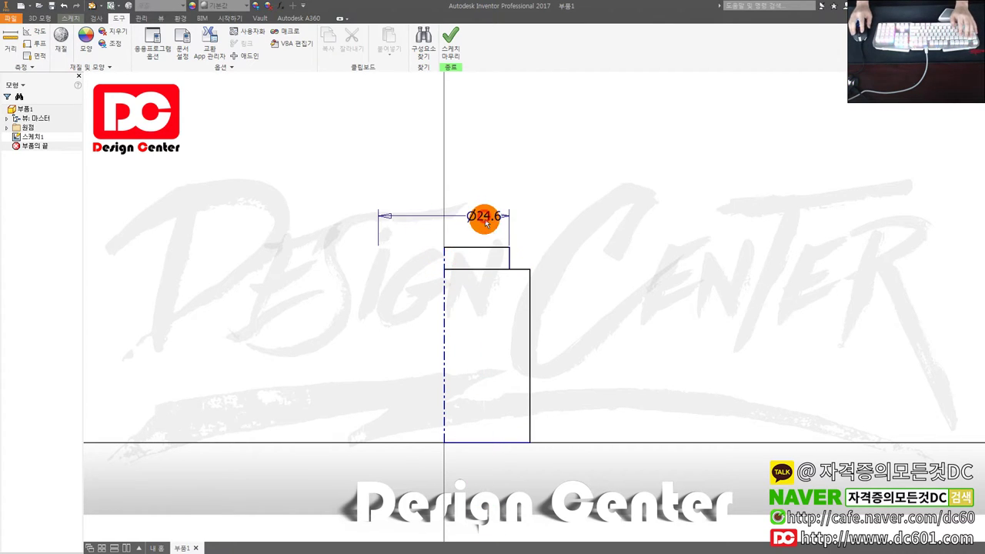
pyautogui.write('14')
pyautogui.press('Return')
pyautogui.scroll(-3, 467, 375)
pyautogui.scroll(1, 485, 350)
pyautogui.click(517, 344)
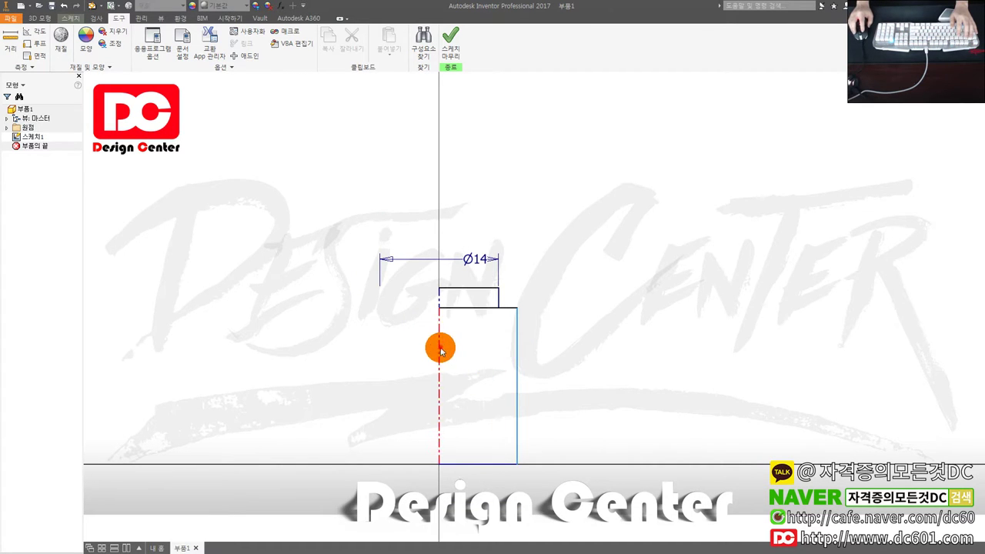
pyautogui.click(440, 350)
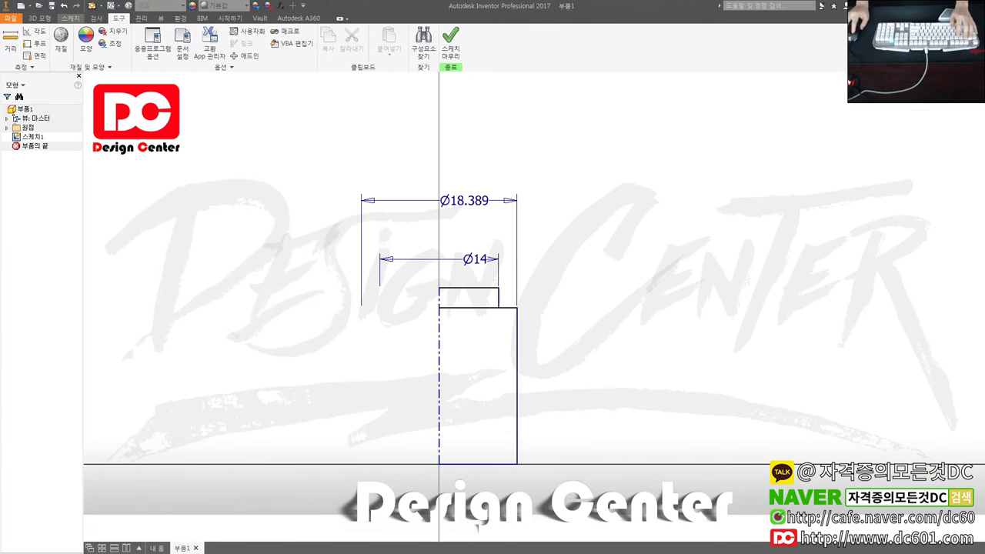
pyautogui.doubleClick(468, 201)
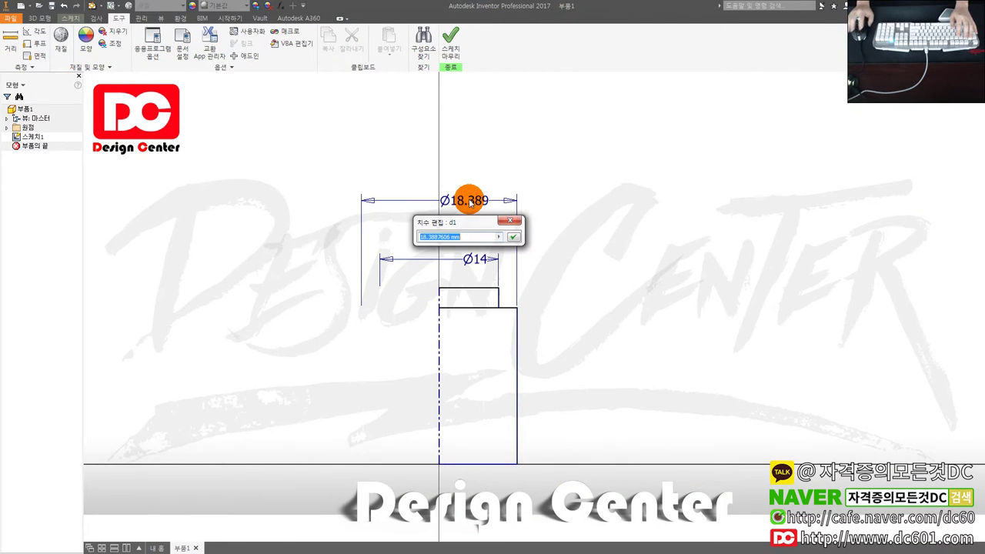
pyautogui.write('0')
pyautogui.press('Return')
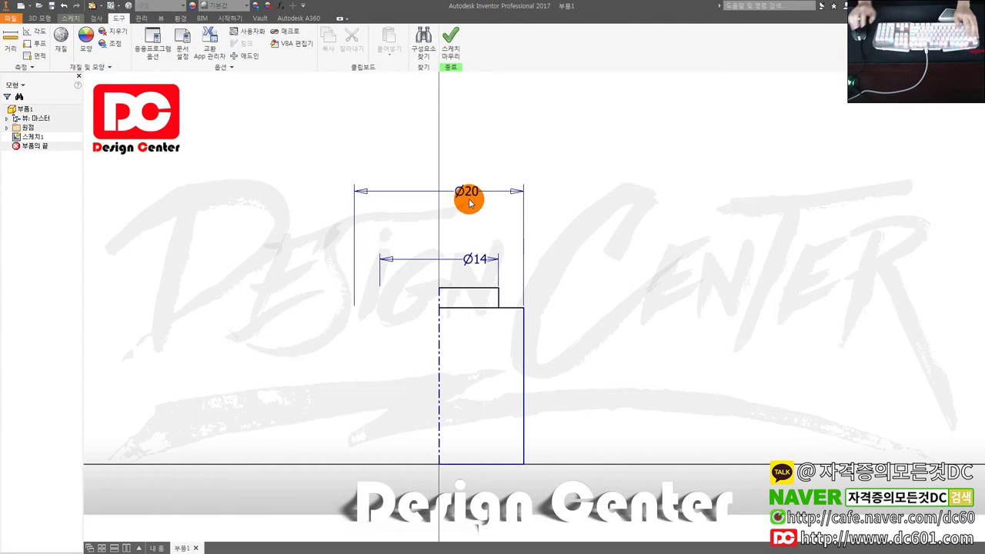
# Step: Set the step height to 2 and the body height to 20, then start Revolve
pyautogui.click(502, 302)
pyautogui.click(593, 303)
pyautogui.click(524, 351)
pyautogui.click(601, 357)
pyautogui.doubleClick(598, 304)
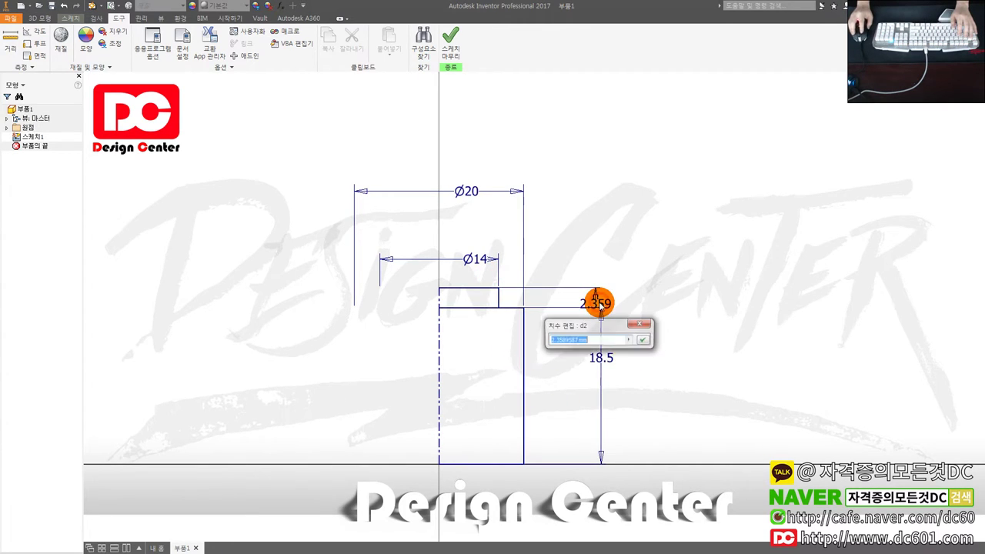
pyautogui.write('3')
pyautogui.press('Return')
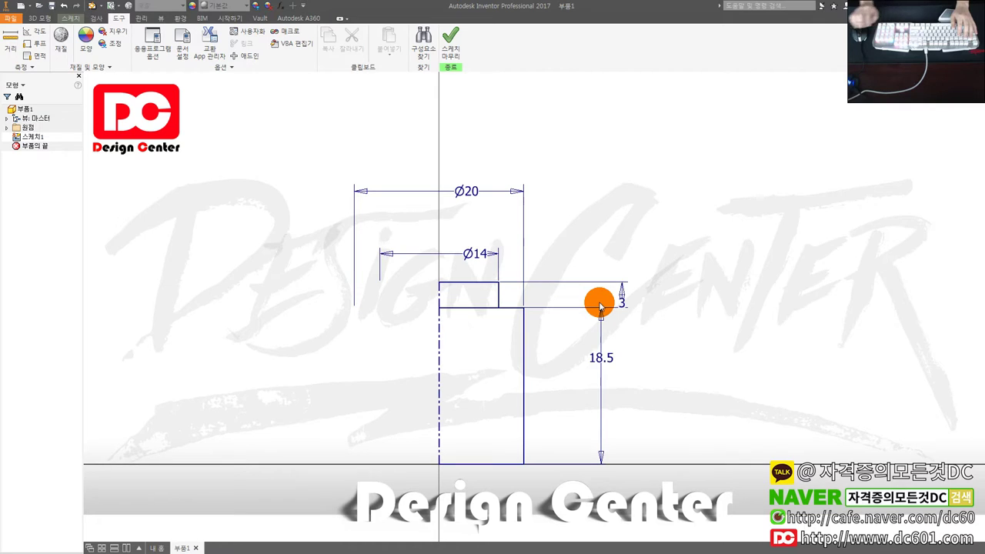
pyautogui.doubleClick(624, 300)
pyautogui.write('2')
pyautogui.press('Return')
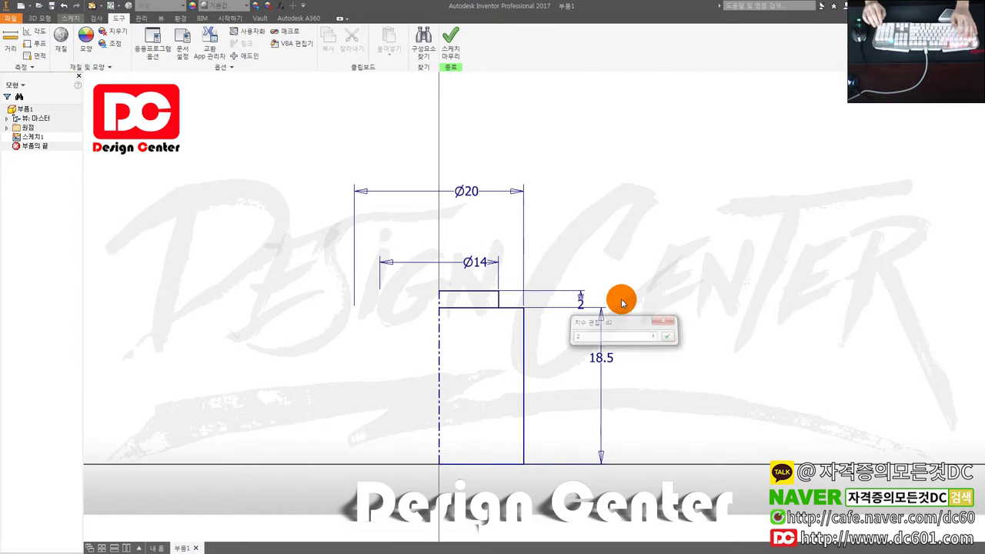
pyautogui.doubleClick(606, 363)
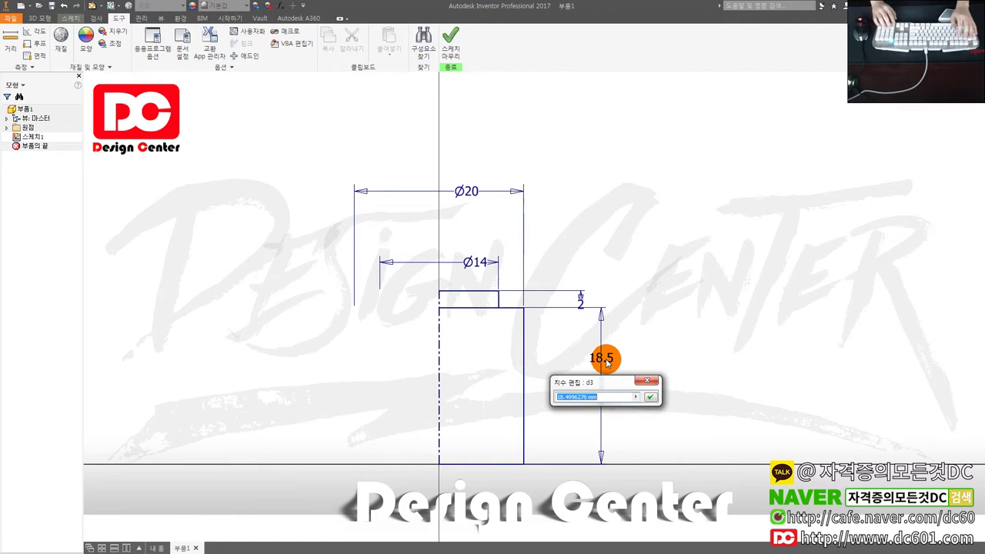
pyautogui.write('20')
pyautogui.press('Return')
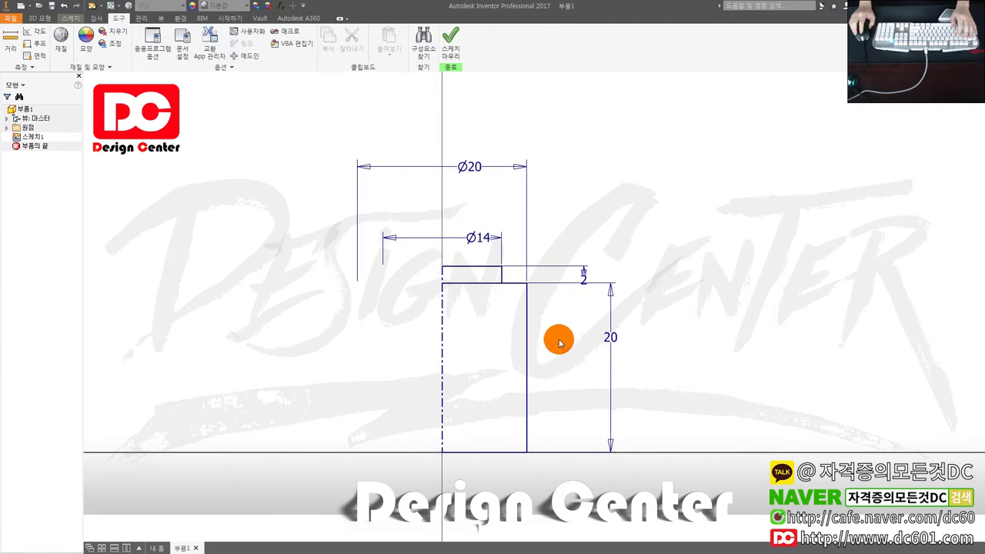
pyautogui.press('r')
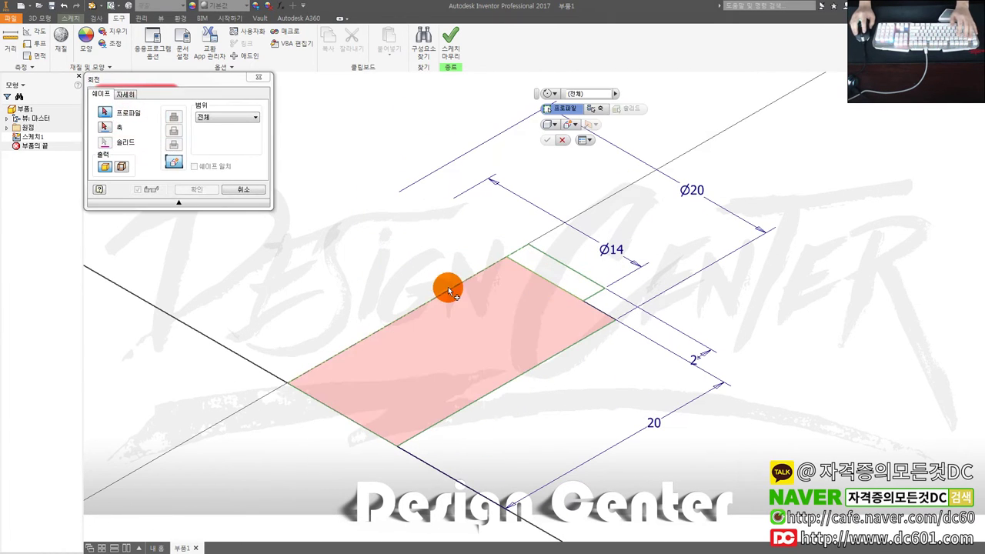
# Step: Set the view transition time to 0 in the Application Options Display settings
pyautogui.click(153, 39)
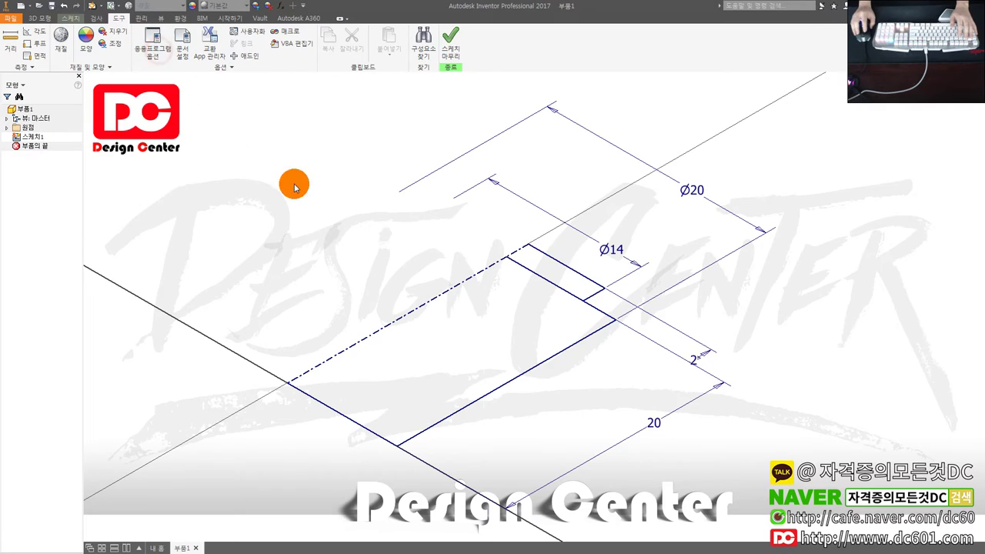
pyautogui.click(587, 191)
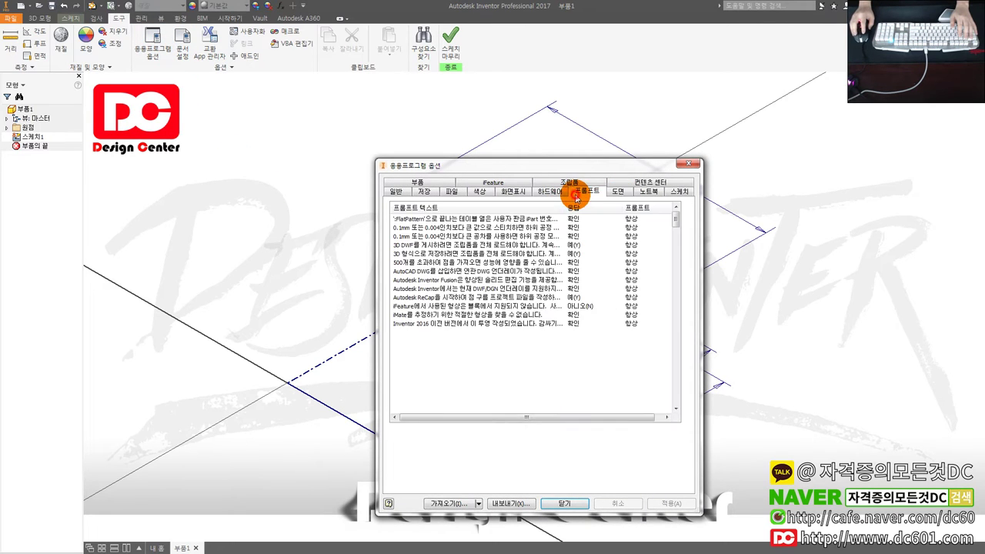
pyautogui.click(549, 191)
pyautogui.click(515, 196)
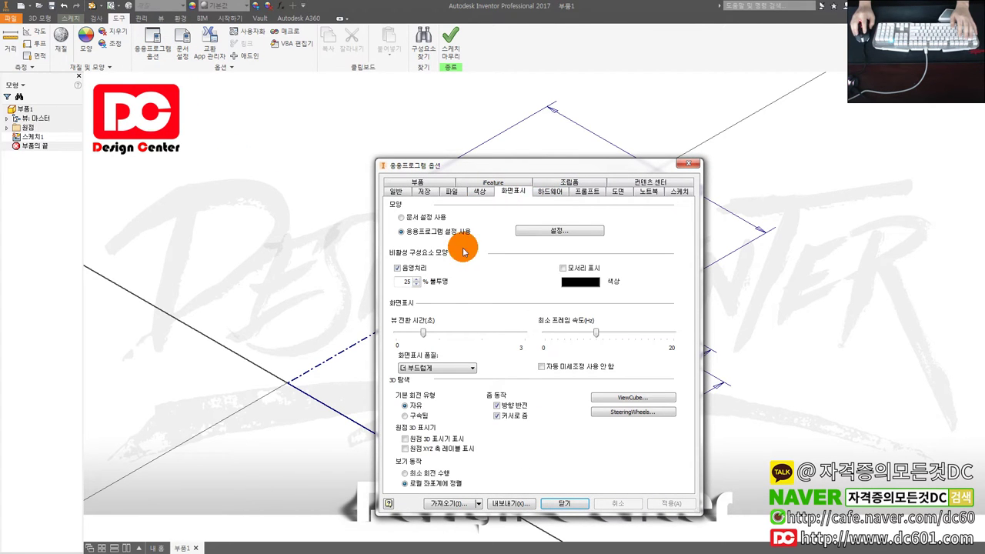
pyautogui.moveTo(424, 332); pyautogui.dragTo(397, 333)
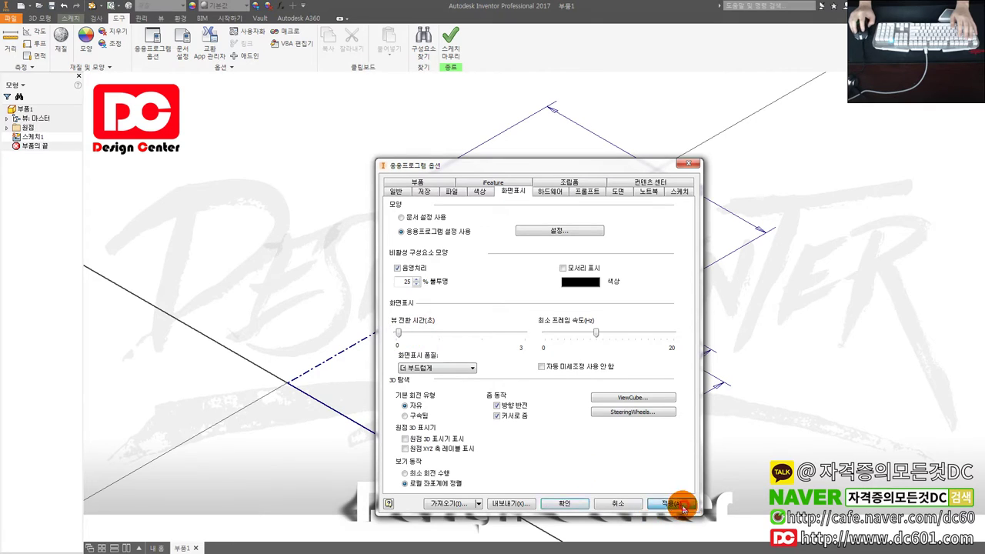
pyautogui.click(567, 506)
# Step: Revolve the profile about the centerline into a solid cylinder
pyautogui.press('r')
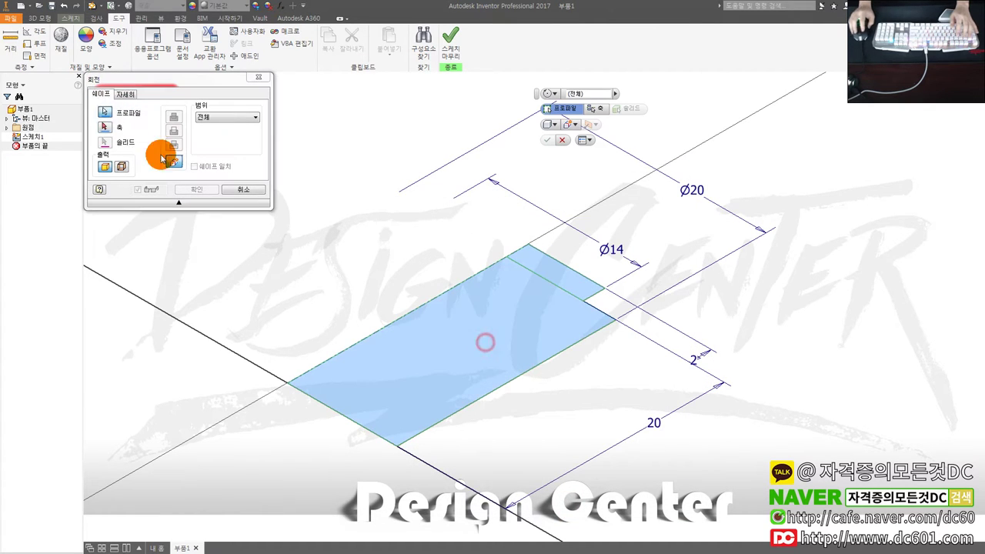
pyautogui.click(352, 344)
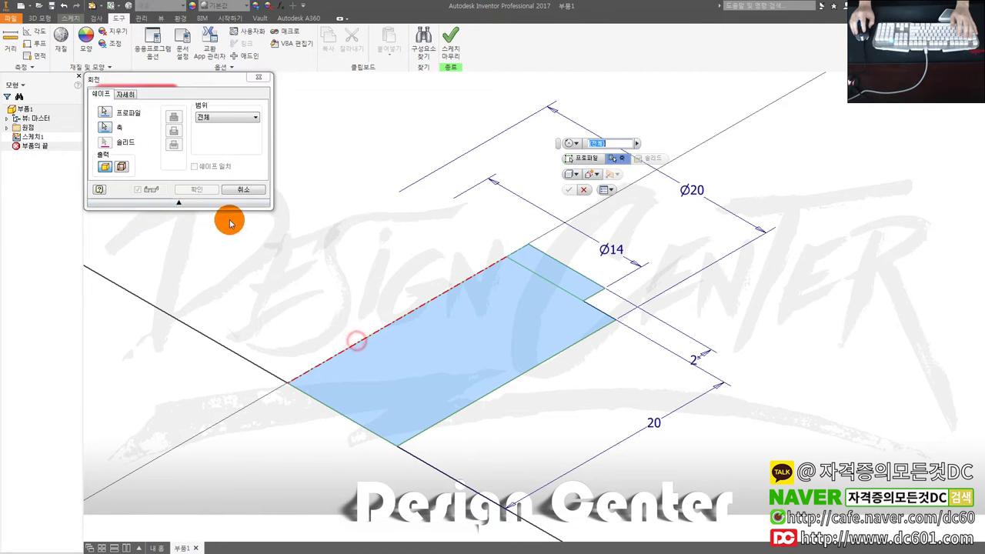
pyautogui.click(198, 189)
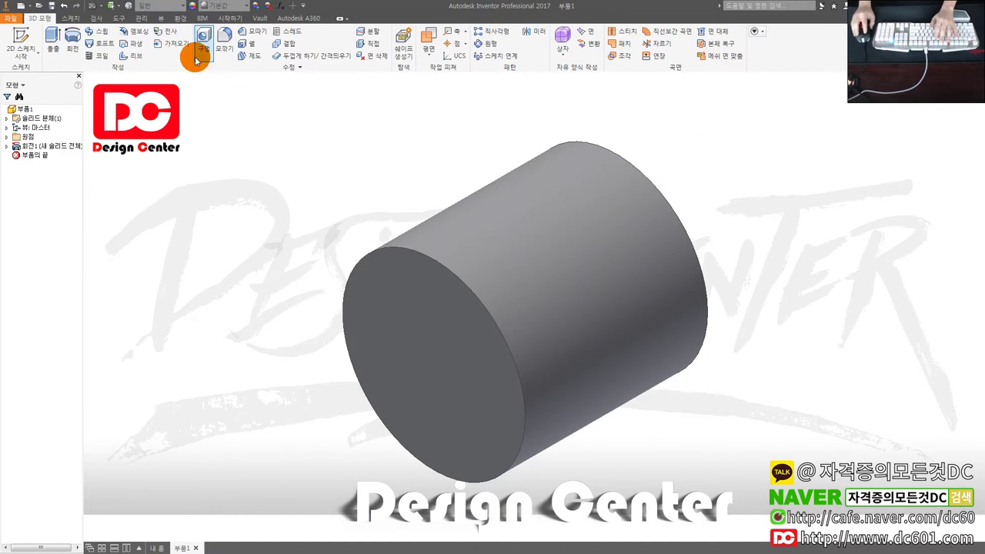
# Step: Enable the Navigation Bar, return the cylinder to Home view, and nudge it slightly left
pyautogui.click(160, 18)
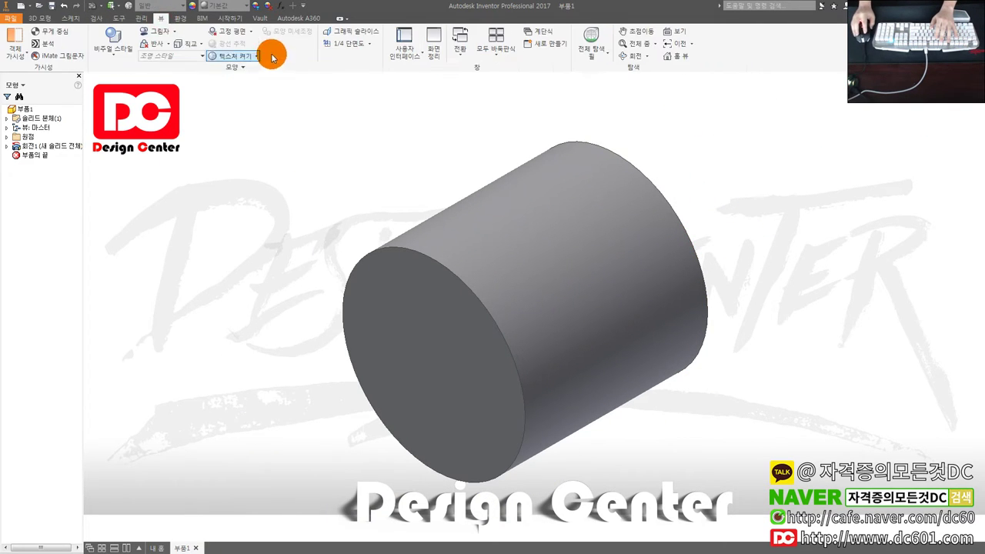
pyautogui.click(400, 48)
pyautogui.click(391, 81)
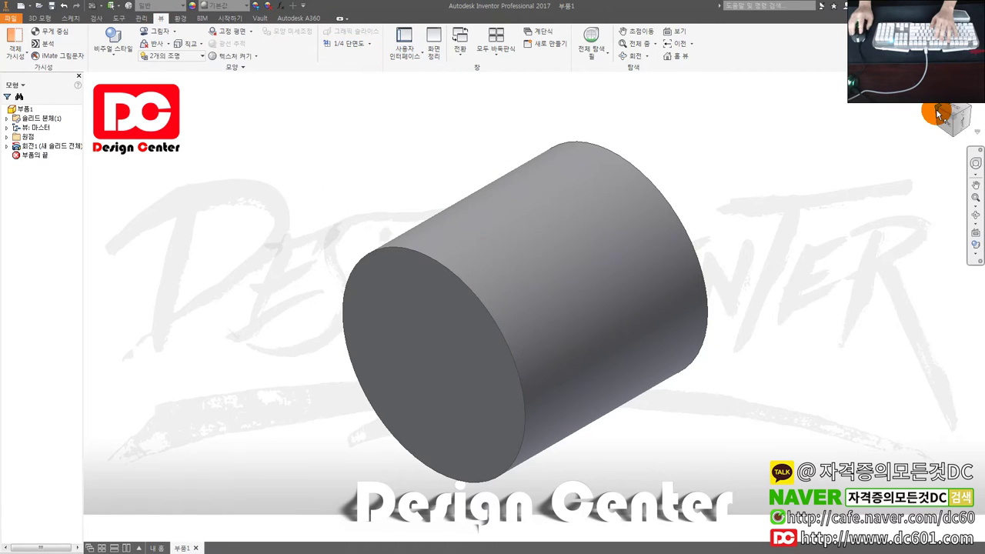
pyautogui.click(960, 114)
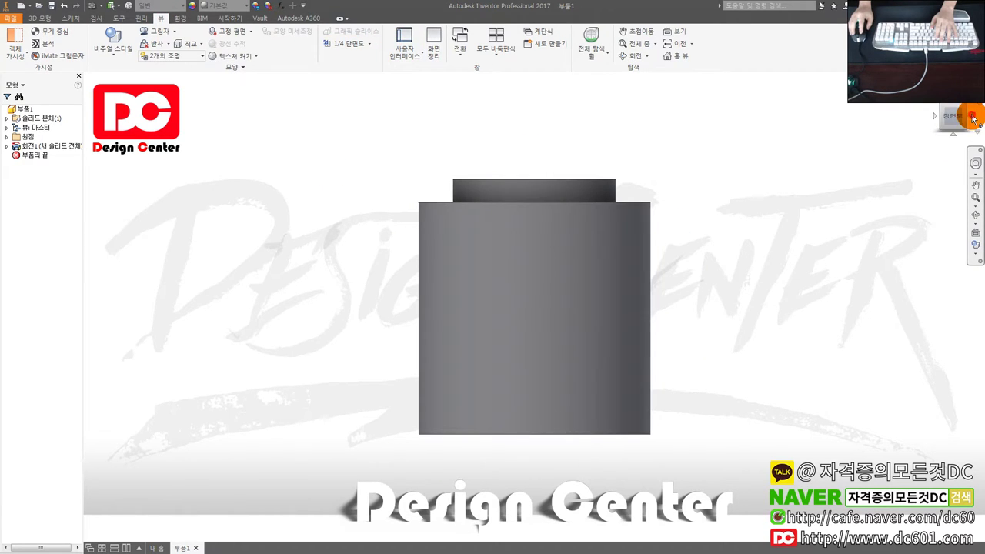
pyautogui.click(971, 116)
pyautogui.rightClick(954, 117)
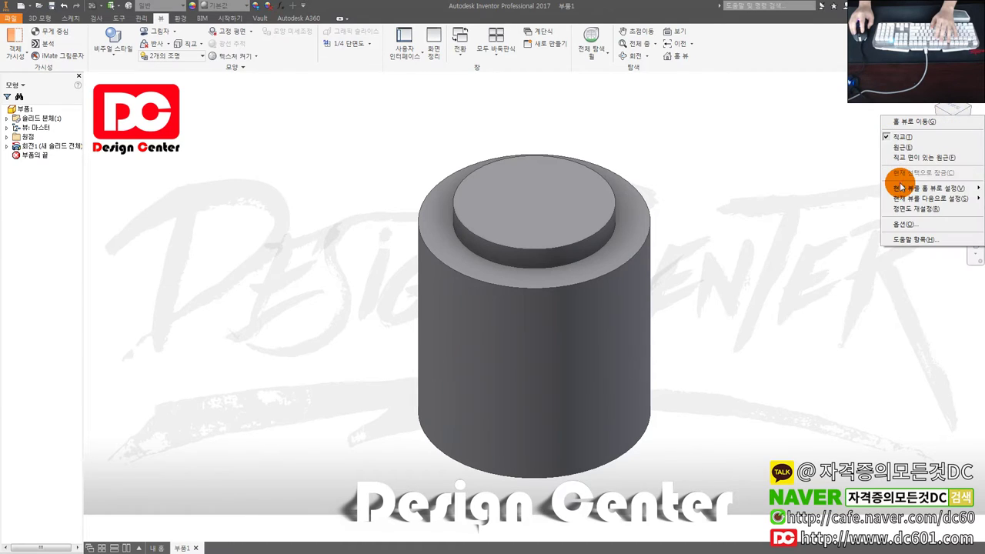
pyautogui.click(846, 189)
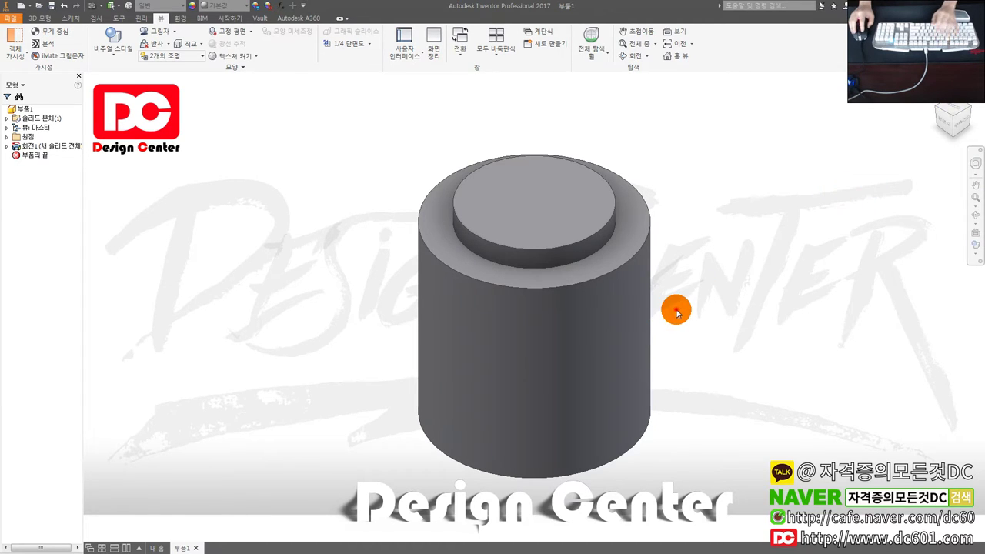
pyautogui.moveTo(666, 314); pyautogui.dragTo(630, 320, button='middle')
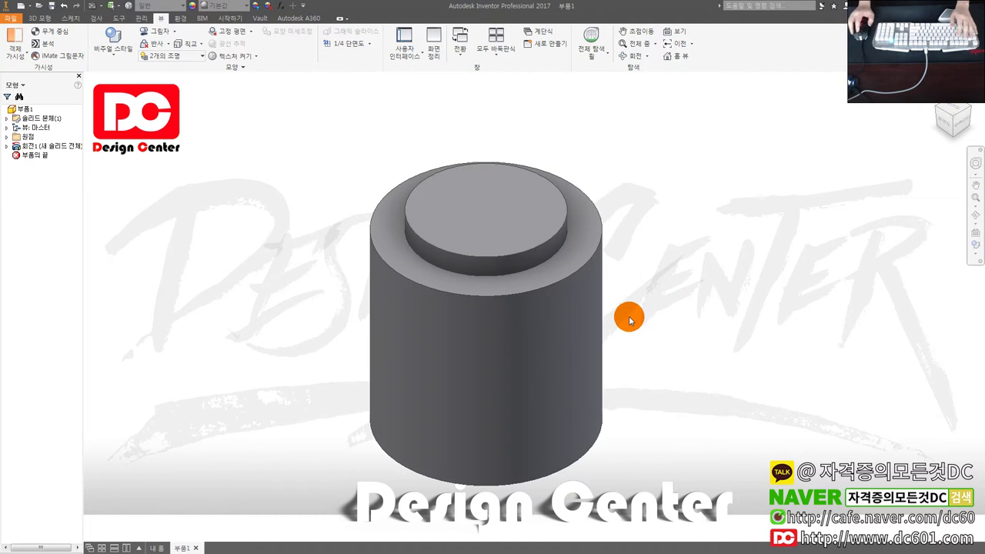
pyautogui.click(26, 145)
# Step: Edit Revolve1's Sketch1 and change the body height dimension from 20 to 25
pyautogui.click(6, 146)
pyautogui.doubleClick(37, 157)
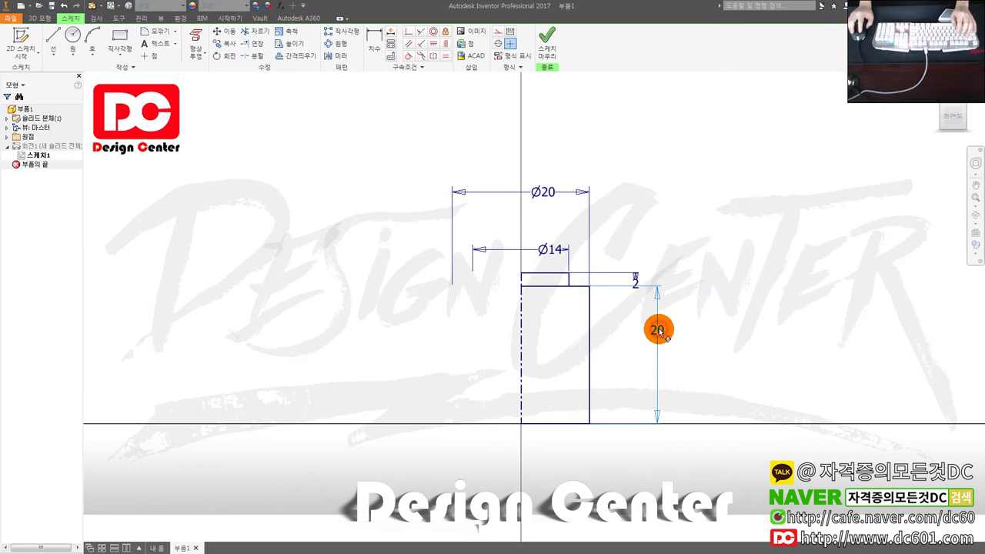
pyautogui.doubleClick(656, 330)
pyautogui.write('25')
pyautogui.press('Return')
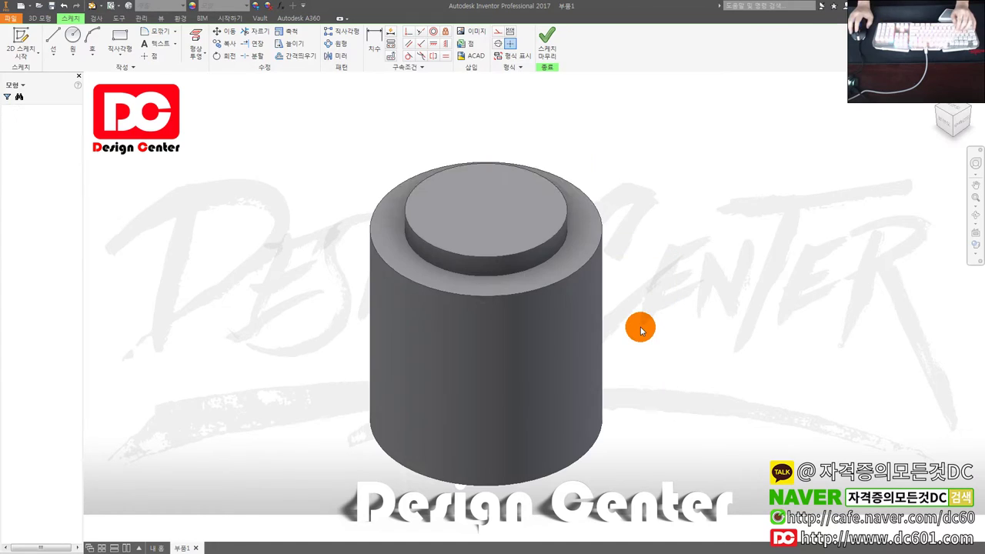
pyautogui.scroll(-3, 608, 286)
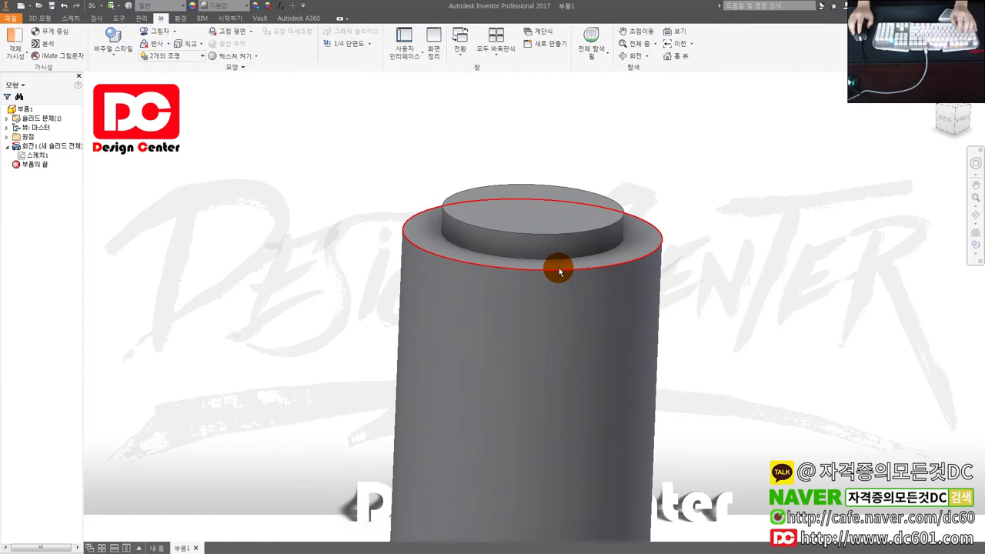
pyautogui.scroll(3, 607, 327)
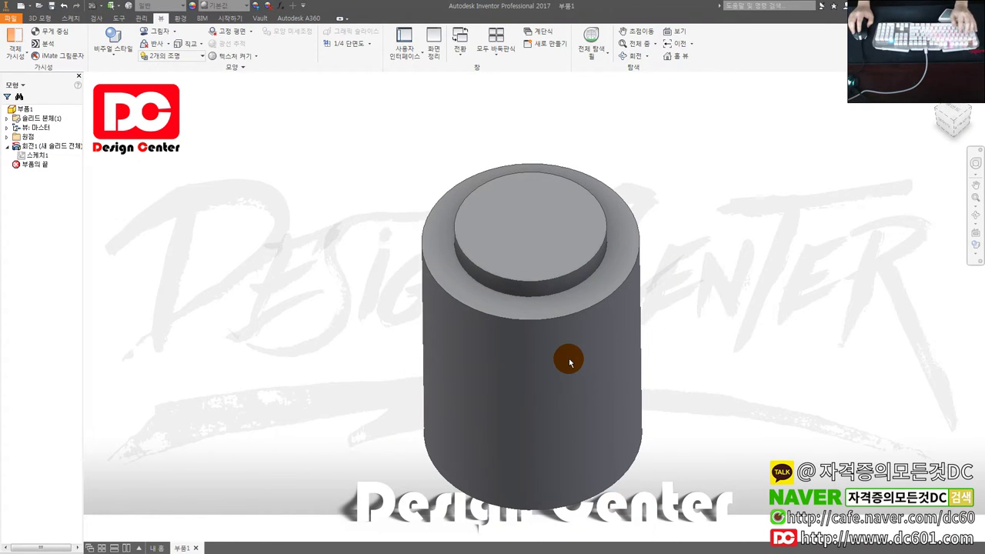
pyautogui.moveTo(584, 375)
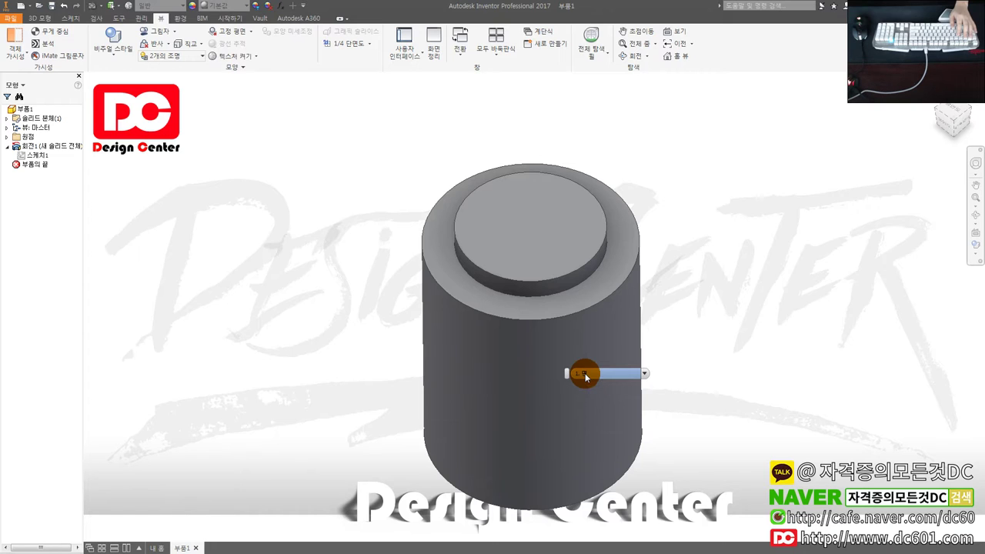
pyautogui.scroll(-2, 356, 222)
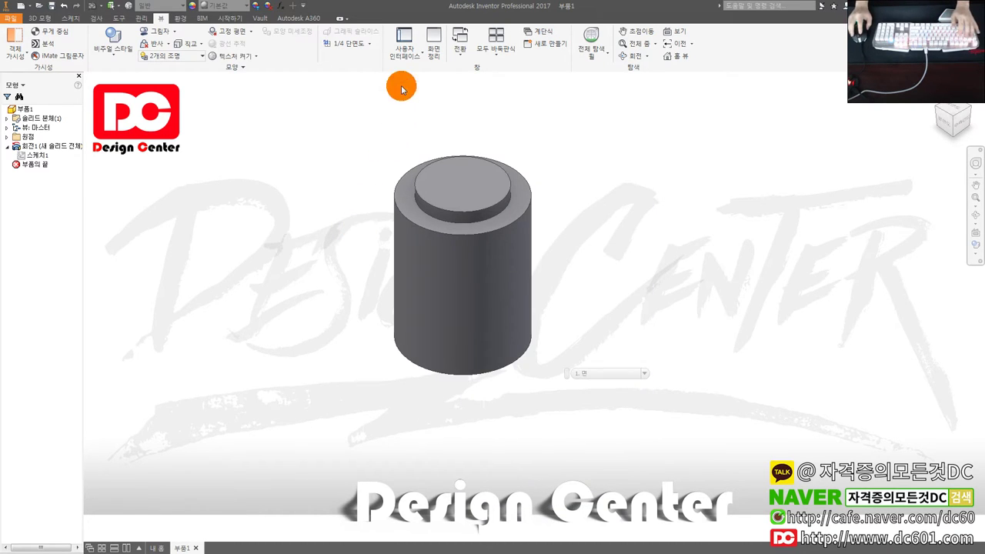
pyautogui.click(40, 17)
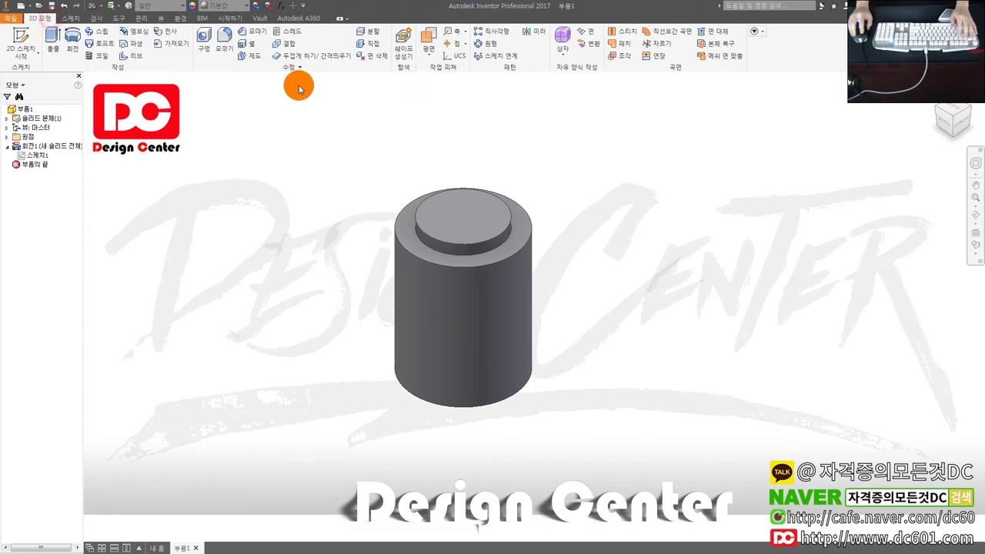
# Step: Create Work Plane1 offset from the Origin XY plane, placed beside the cylinder
pyautogui.click(437, 54)
pyautogui.click(448, 97)
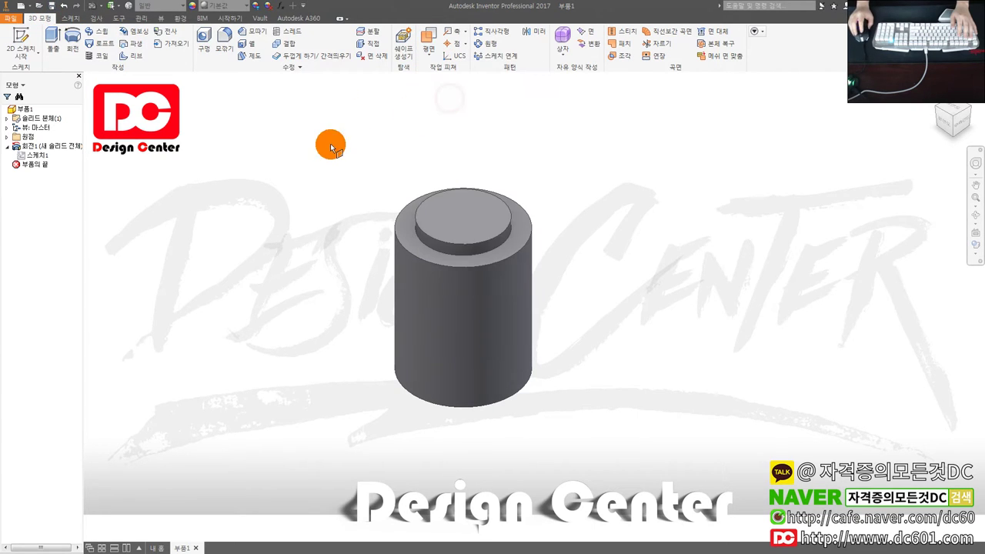
pyautogui.doubleClick(29, 137)
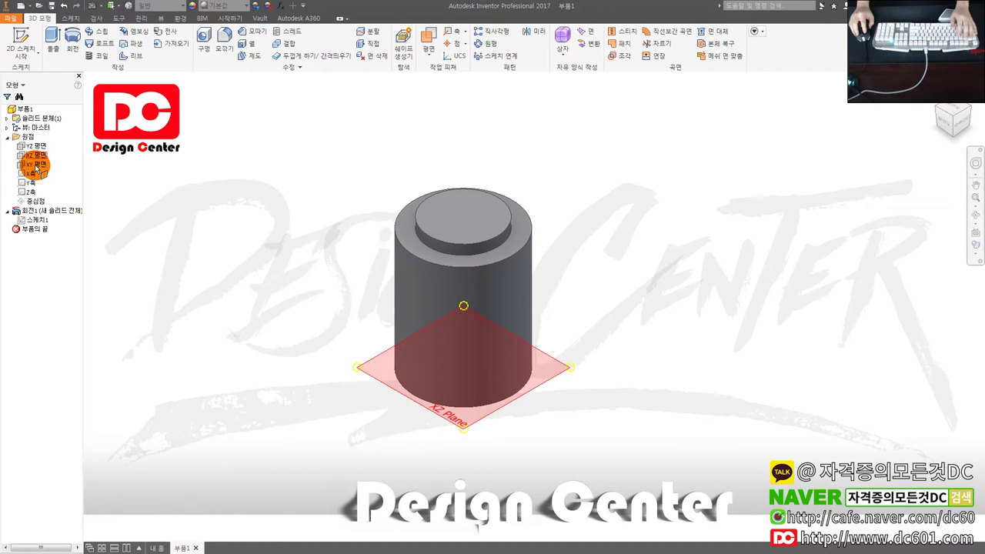
pyautogui.click(35, 169)
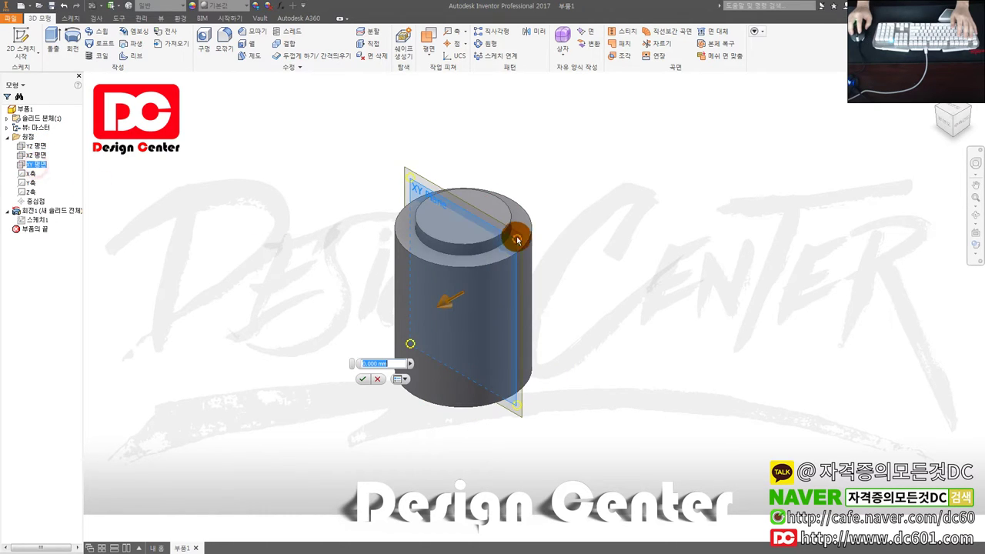
pyautogui.moveTo(468, 244); pyautogui.dragTo(411, 272)
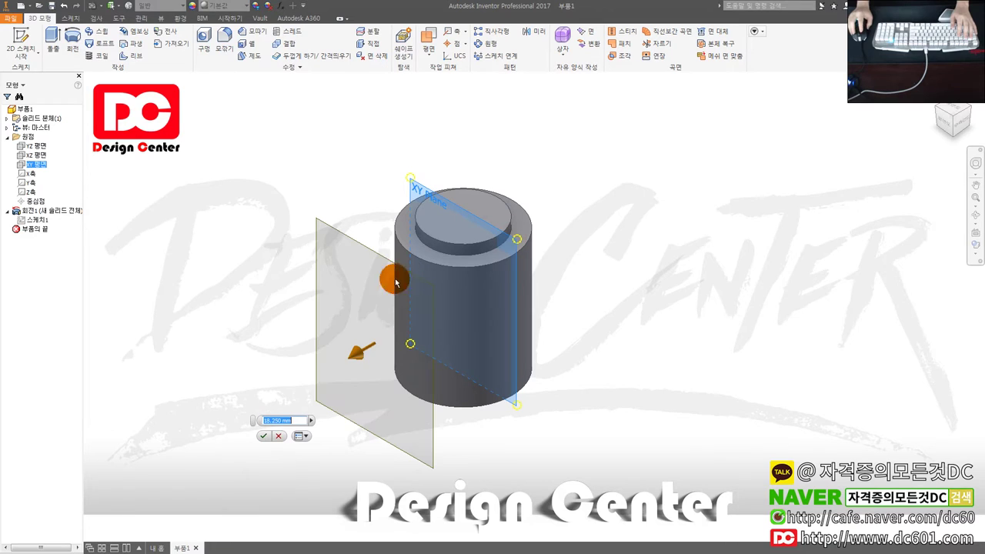
pyautogui.click(265, 438)
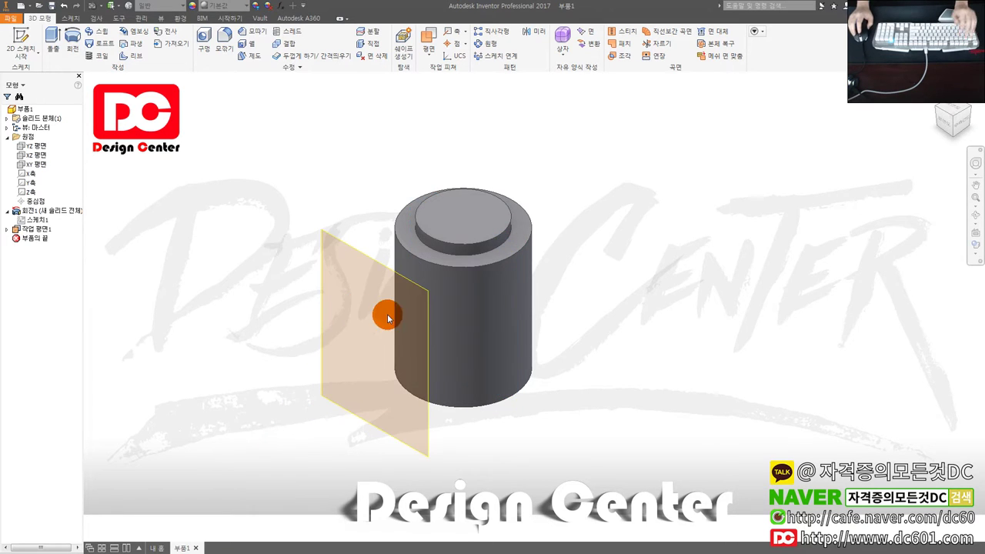
pyautogui.keyDown('shift'); pyautogui.moveTo(385, 312); pyautogui.dragTo(142, 256, button='middle'); pyautogui.keyUp('shift')
pyautogui.click(43, 229)
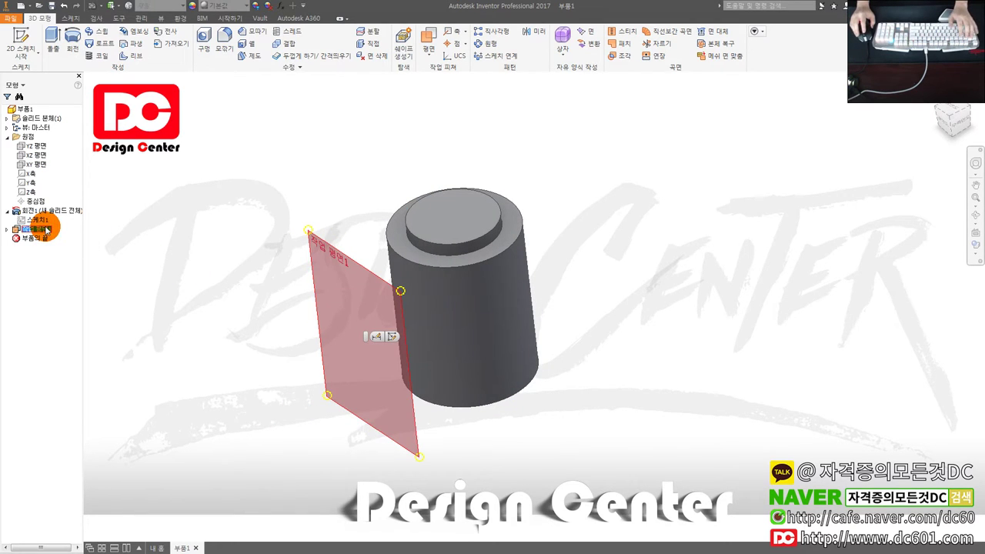
# Step: Start a new sketch on the work plane and draw the narrow slot rectangle
pyautogui.press('s')
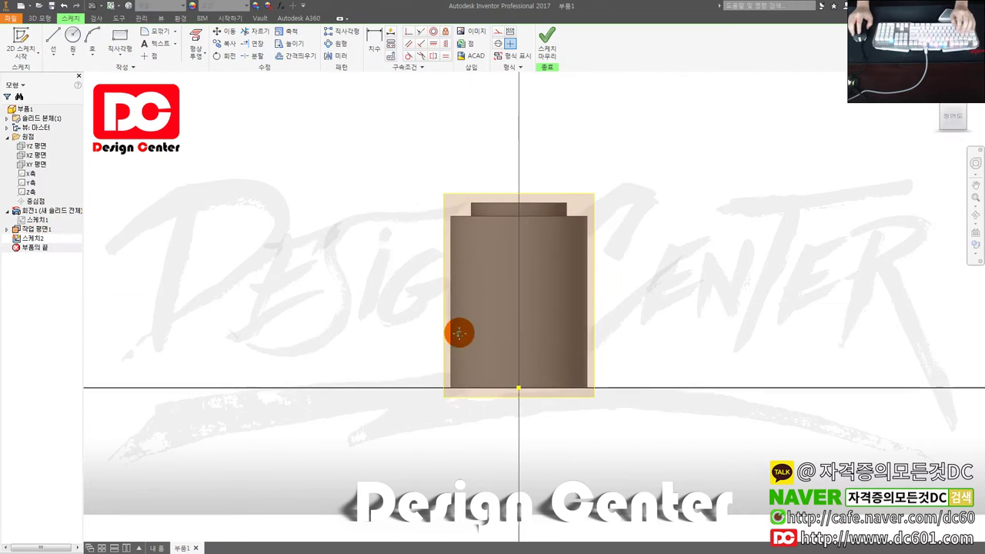
pyautogui.scroll(-3, 528, 285)
pyautogui.scroll(2, 522, 289)
pyautogui.scroll(-3, 503, 283)
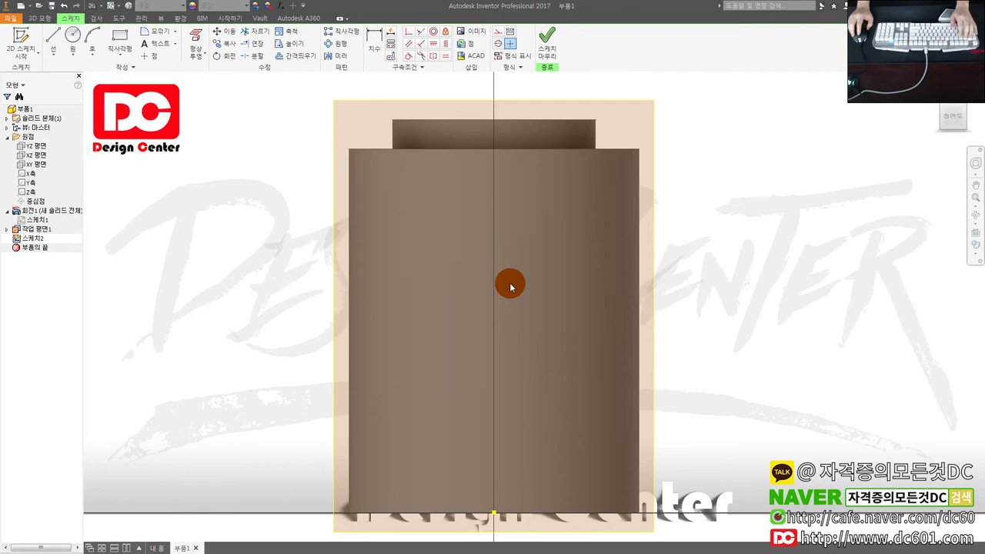
pyautogui.scroll(2, 510, 287)
pyautogui.scroll(-2, 508, 283)
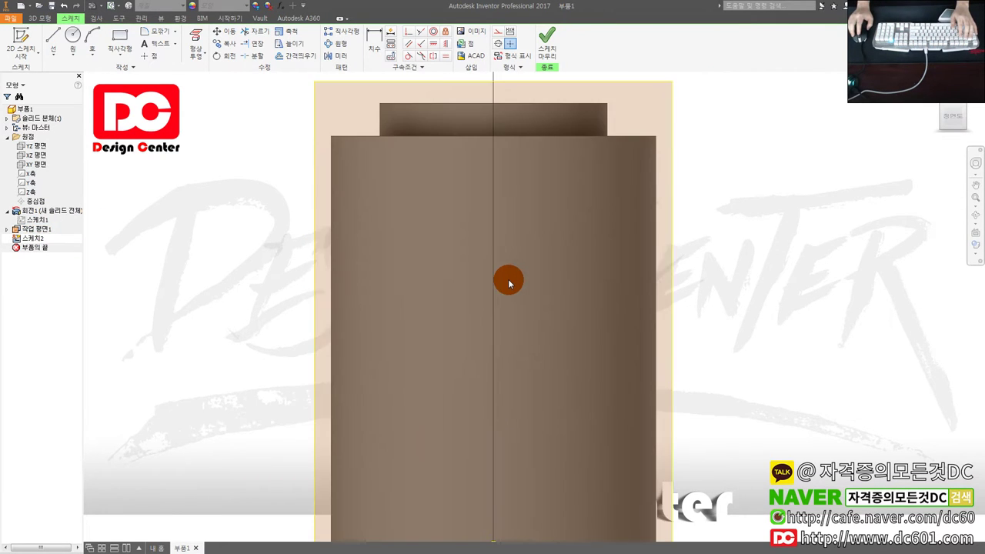
pyautogui.scroll(1, 505, 275)
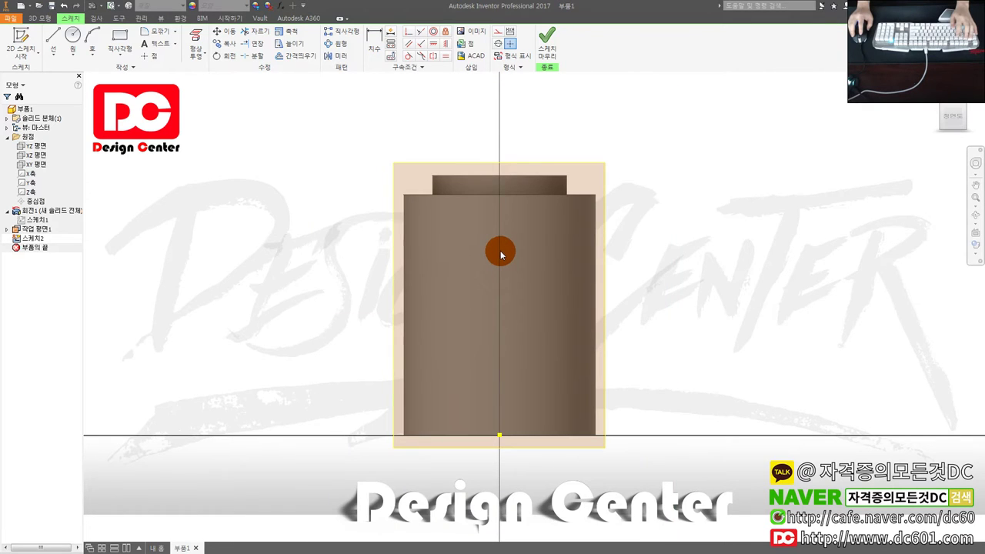
pyautogui.press('r')
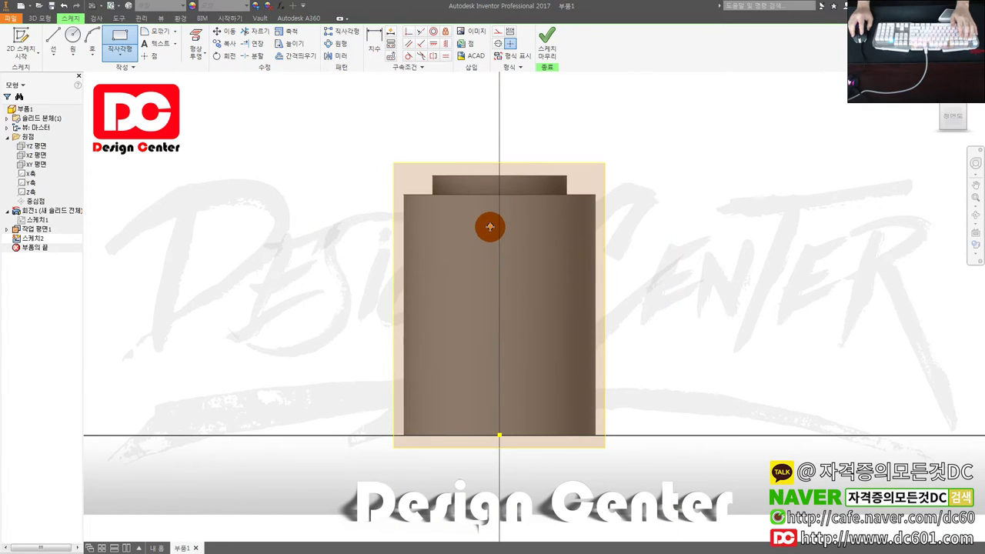
pyautogui.click(491, 226)
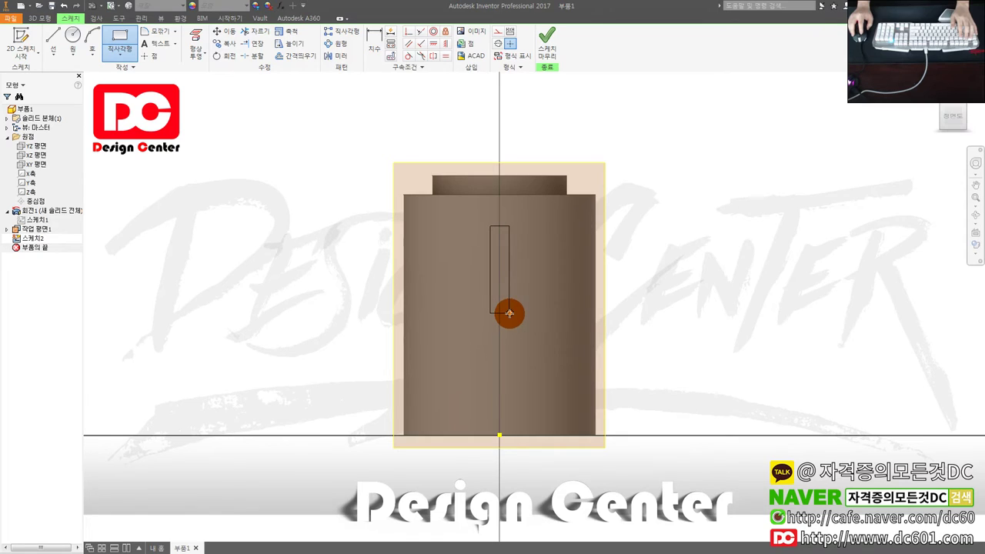
pyautogui.press('Escape')
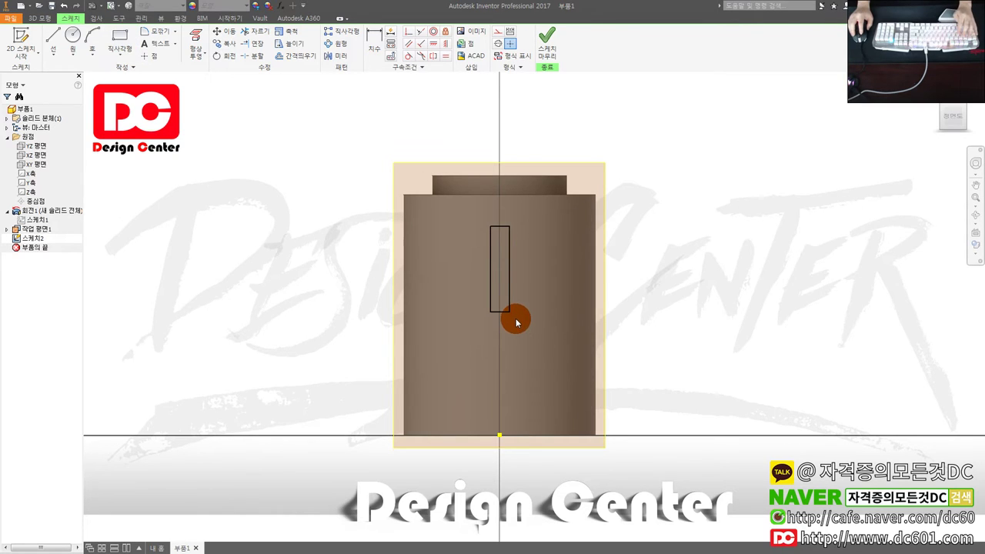
# Step: Dimension the slot's bottom edge from the base, changing it from 15 to 12 mm
pyautogui.press('d')
pyautogui.click(500, 312)
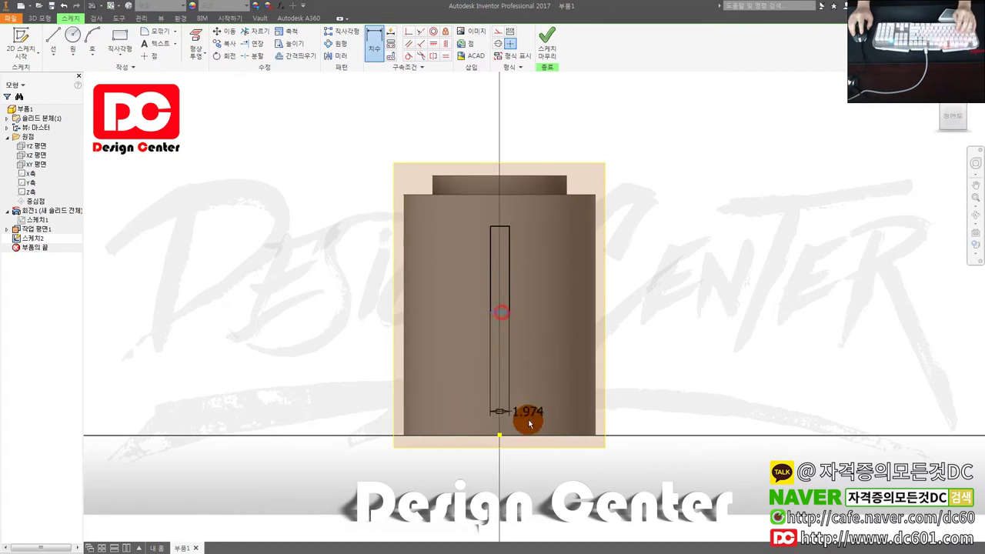
pyautogui.click(527, 438)
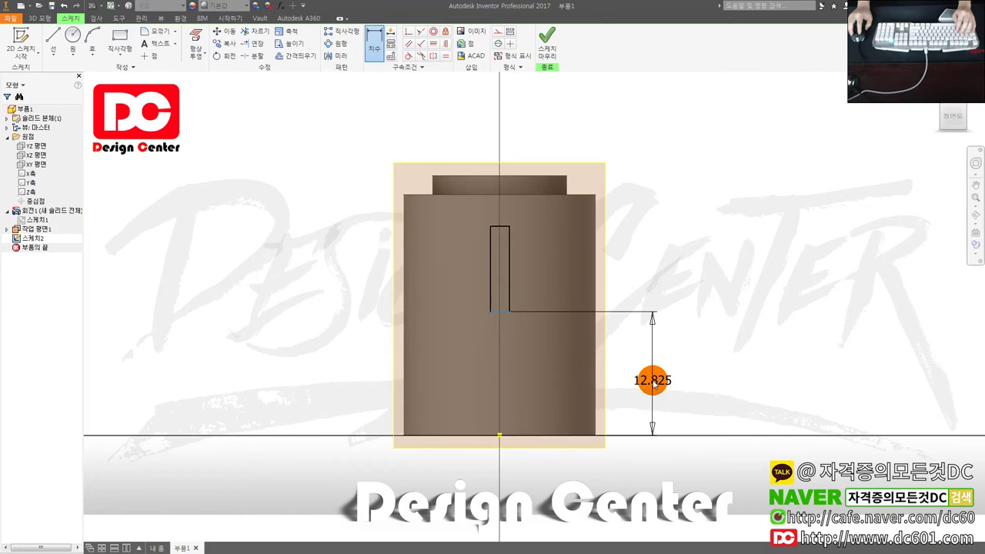
pyautogui.click(646, 380)
pyautogui.write('10')
pyautogui.click(645, 381)
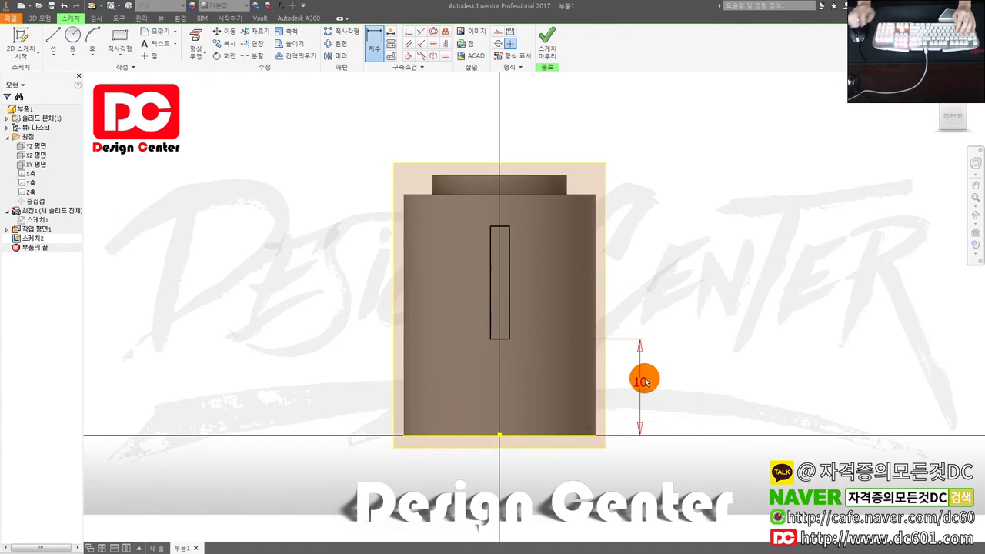
pyautogui.click(643, 390)
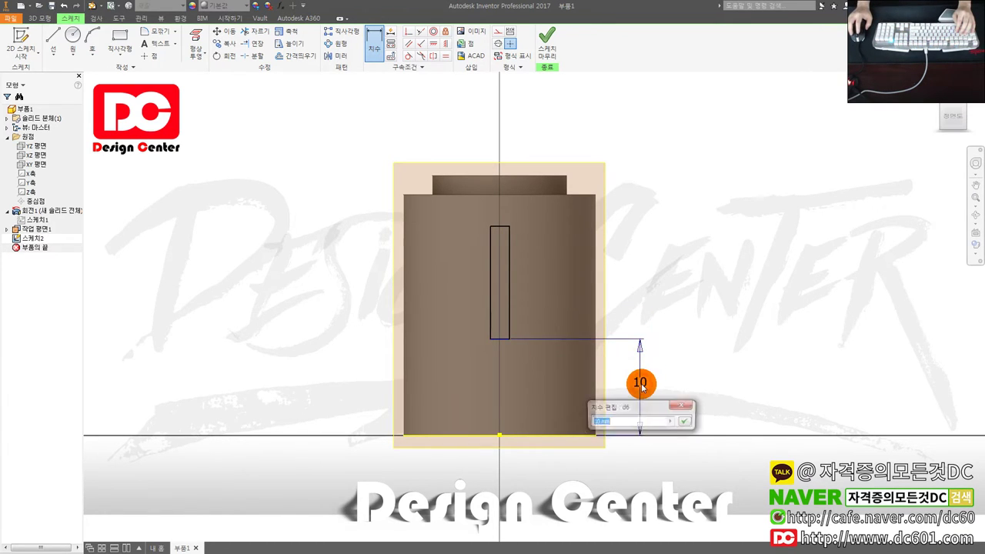
pyautogui.write('15')
pyautogui.click(643, 387)
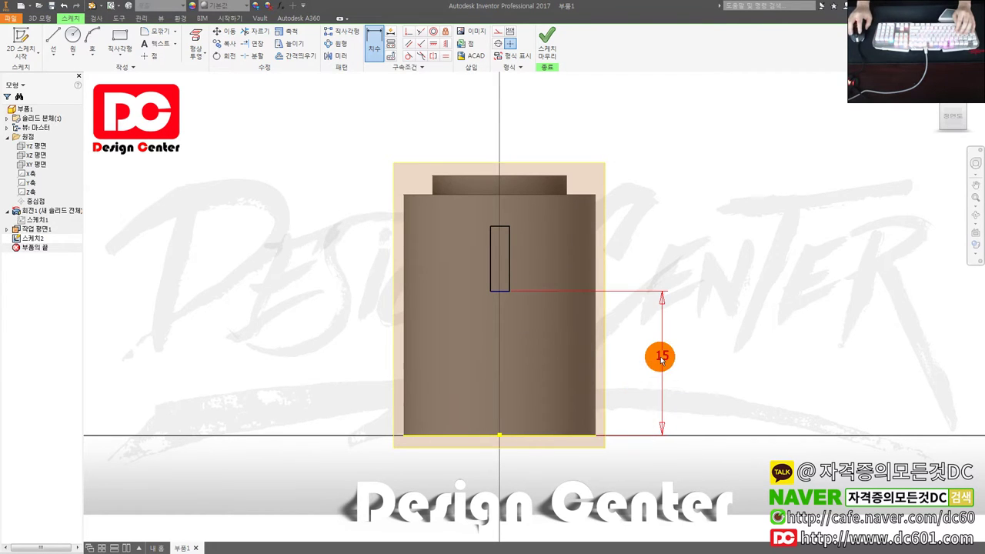
pyautogui.click(658, 365)
pyautogui.press('Escape')
pyautogui.press('Escape')
pyautogui.doubleClick(659, 362)
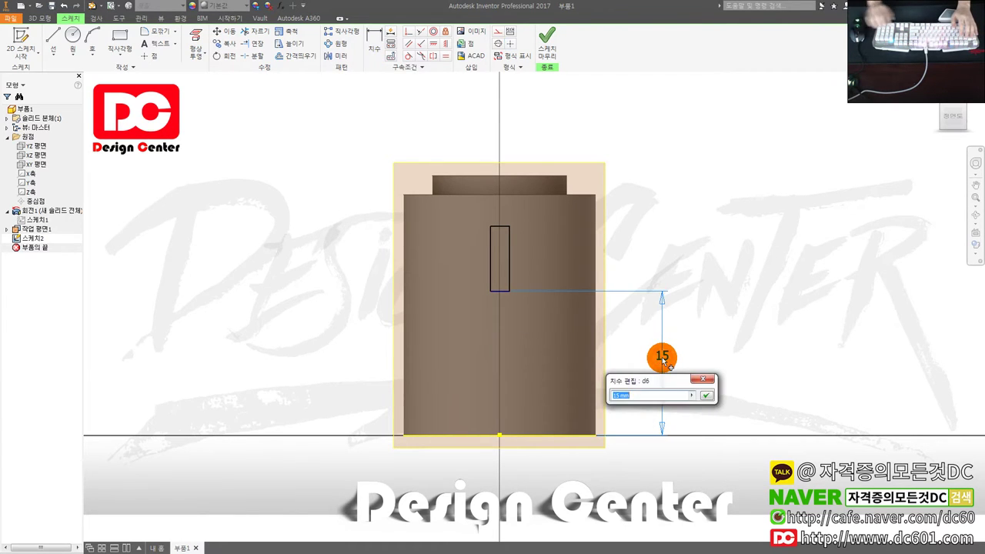
pyautogui.write('12')
pyautogui.press('Return')
# Step: Give the slot's top edge a 1.5 mm width dimension
pyautogui.scroll(3, 499, 234)
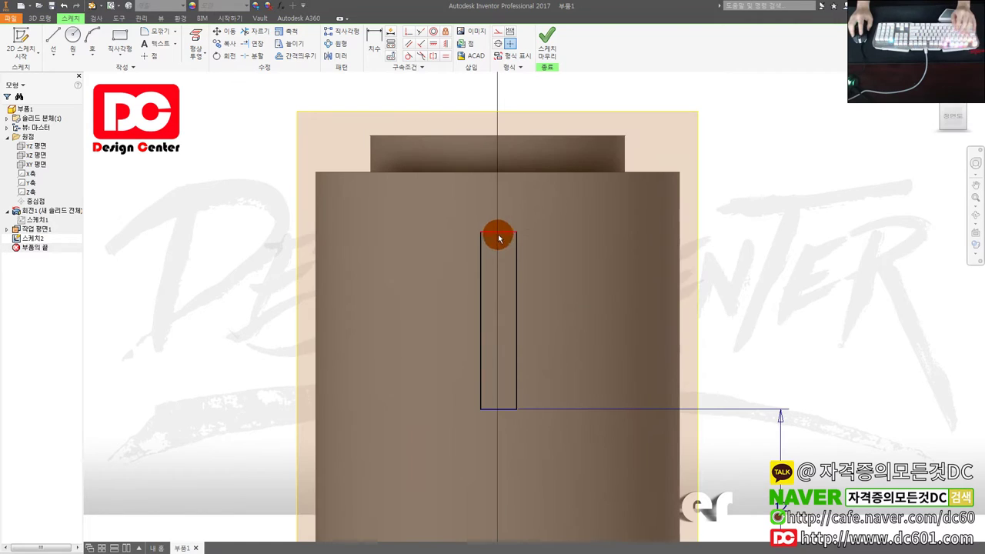
pyautogui.press('d')
pyautogui.click(499, 232)
pyautogui.click(499, 209)
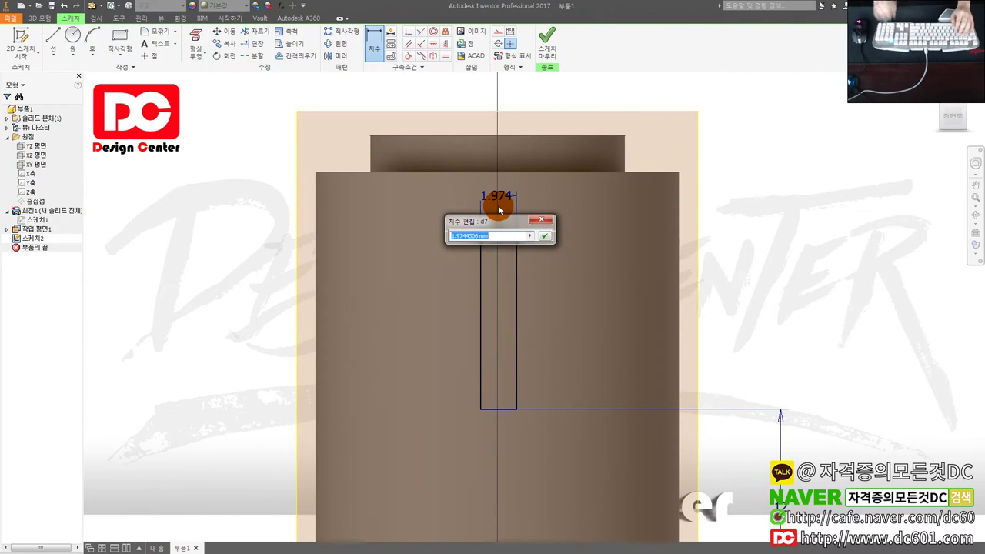
pyautogui.write('1.5')
pyautogui.press('Return')
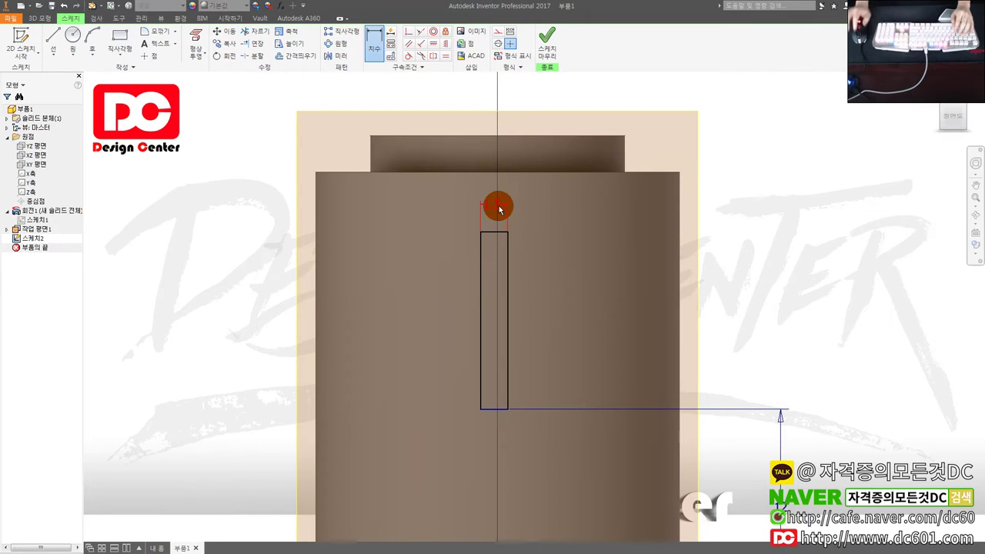
pyautogui.scroll(-2, 535, 292)
pyautogui.click(446, 43)
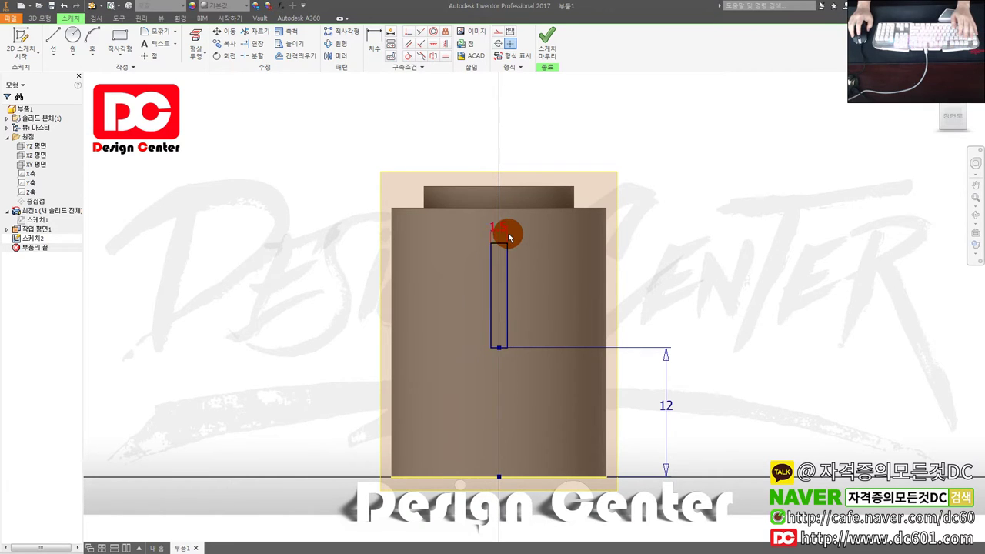
pyautogui.scroll(3, 499, 241)
pyautogui.scroll(-3, 498, 244)
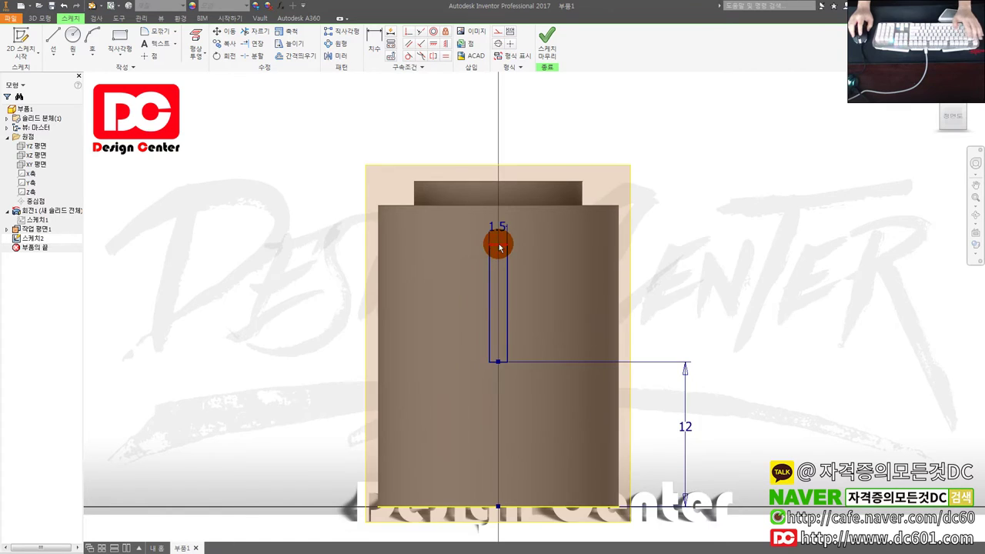
pyautogui.scroll(3, 499, 246)
pyautogui.click(154, 32)
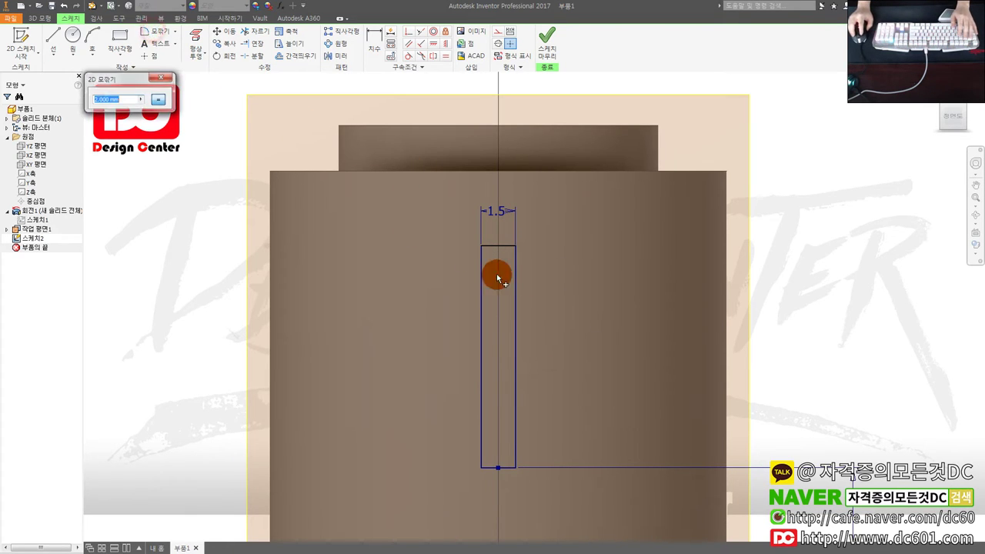
# Step: Fillet the slot's top-left corner with radius d7/2, half the slot width
pyautogui.moveTo(491, 250); pyautogui.dragTo(268, 195)
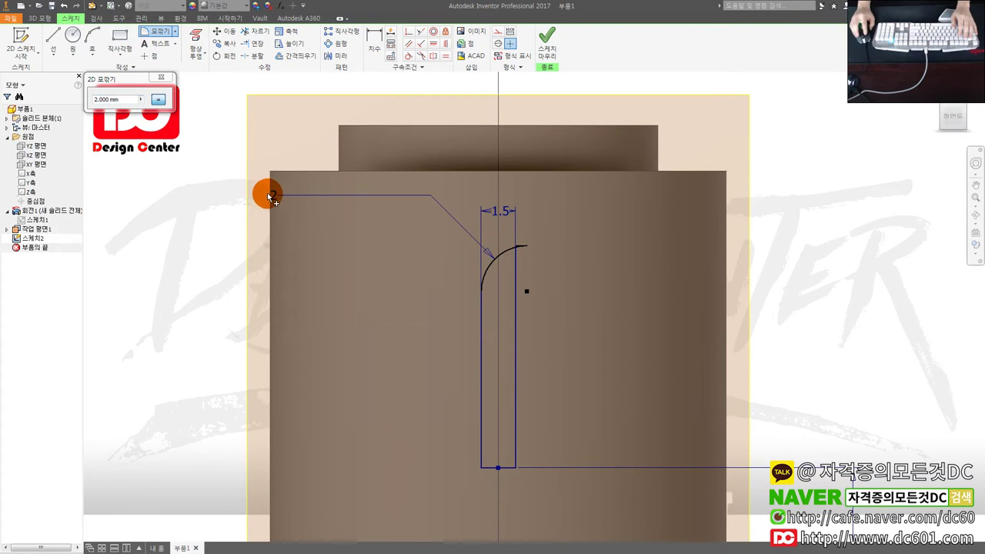
pyautogui.press('Escape')
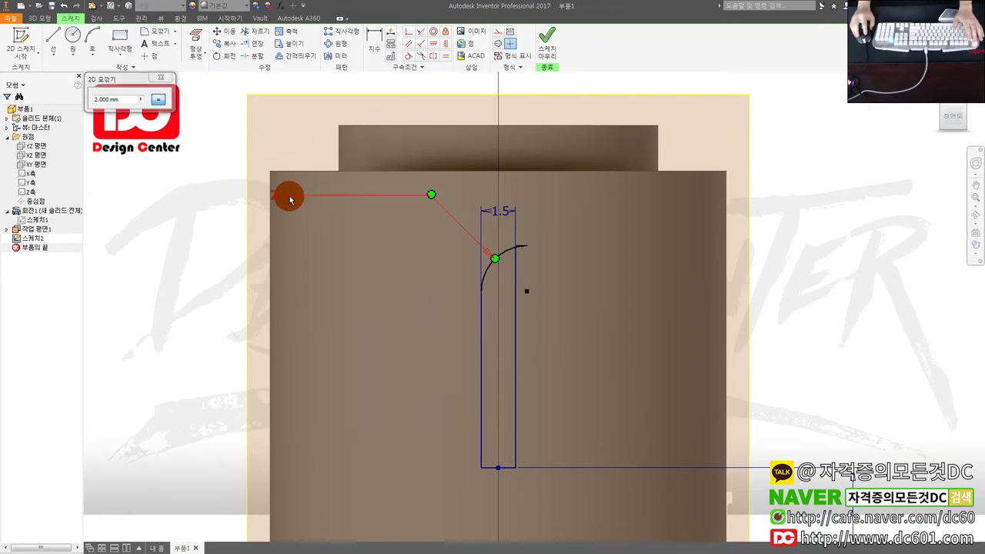
pyautogui.doubleClick(275, 195)
pyautogui.write('d7/')
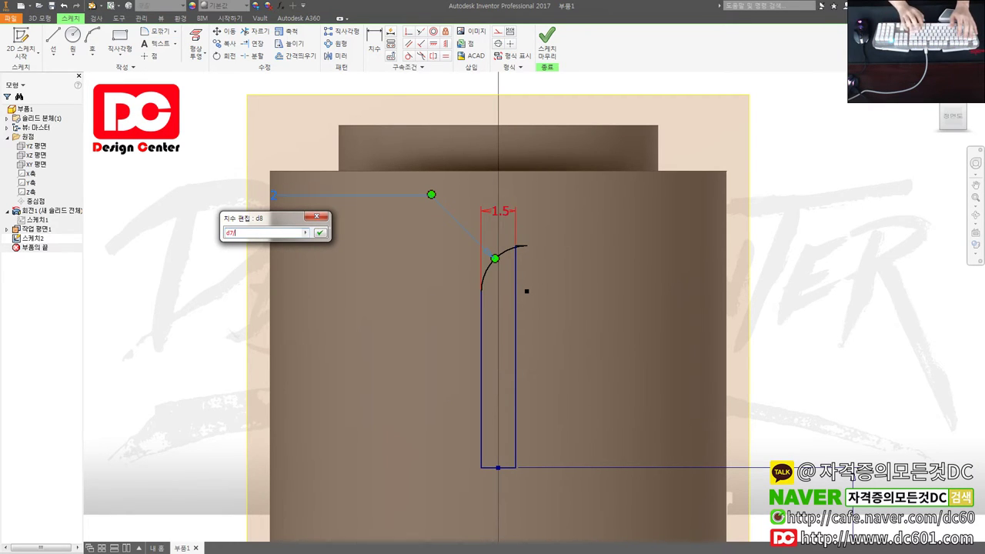
pyautogui.write('2')
pyautogui.click(503, 214)
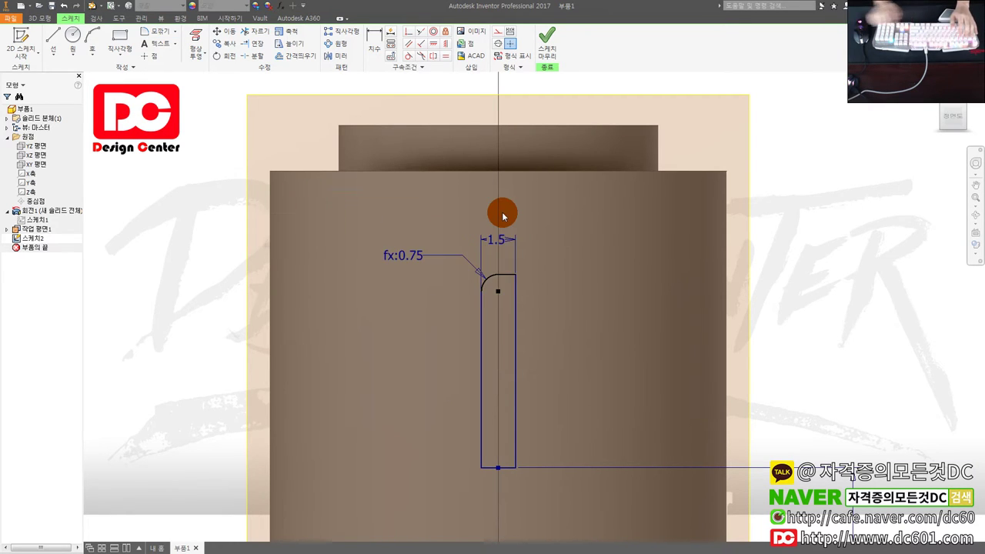
# Step: Fillet the top-right corner to match at 0.75, then lengthen the slot and finish the sketch
pyautogui.click(154, 31)
pyautogui.click(515, 291)
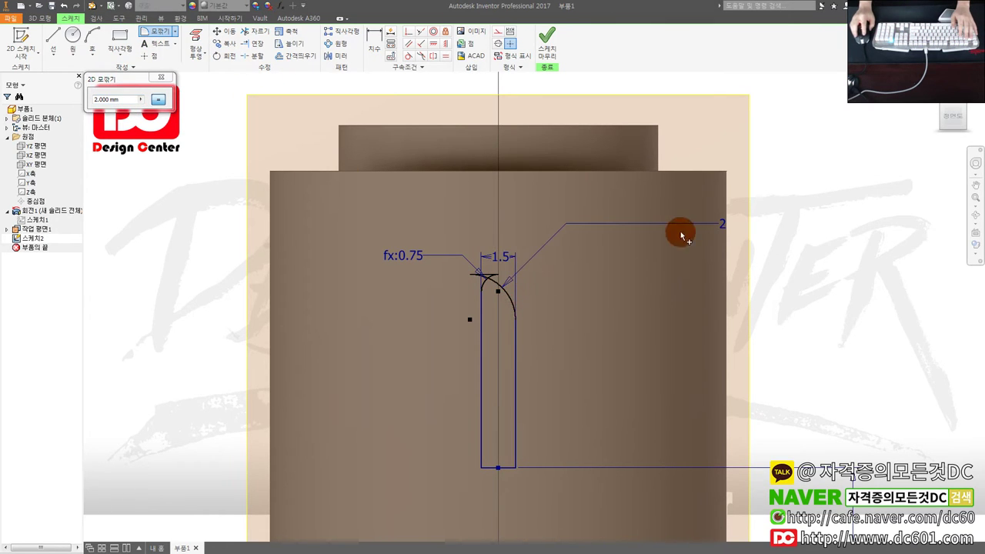
pyautogui.click(168, 79)
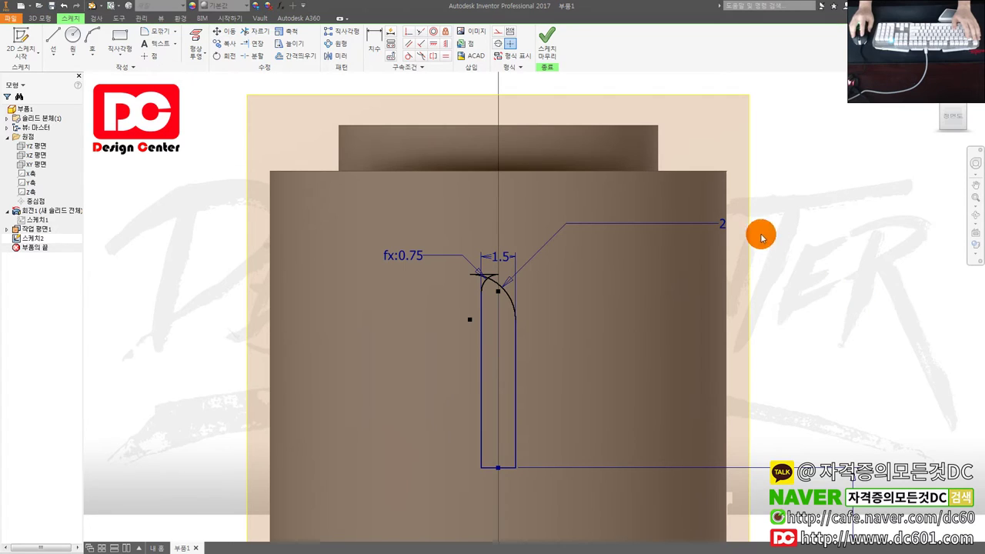
pyautogui.click(726, 228)
pyautogui.click(398, 264)
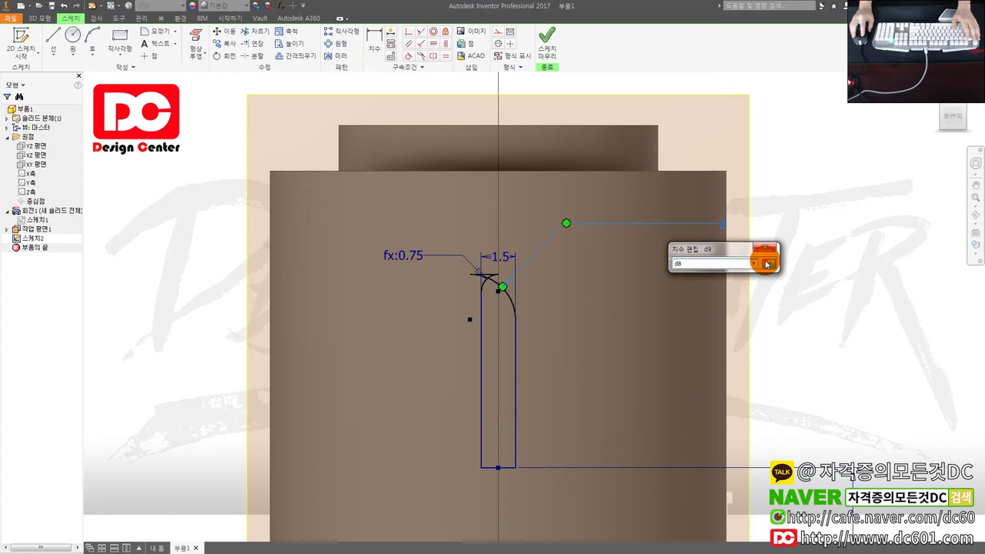
pyautogui.click(761, 259)
pyautogui.scroll(-2, 517, 350)
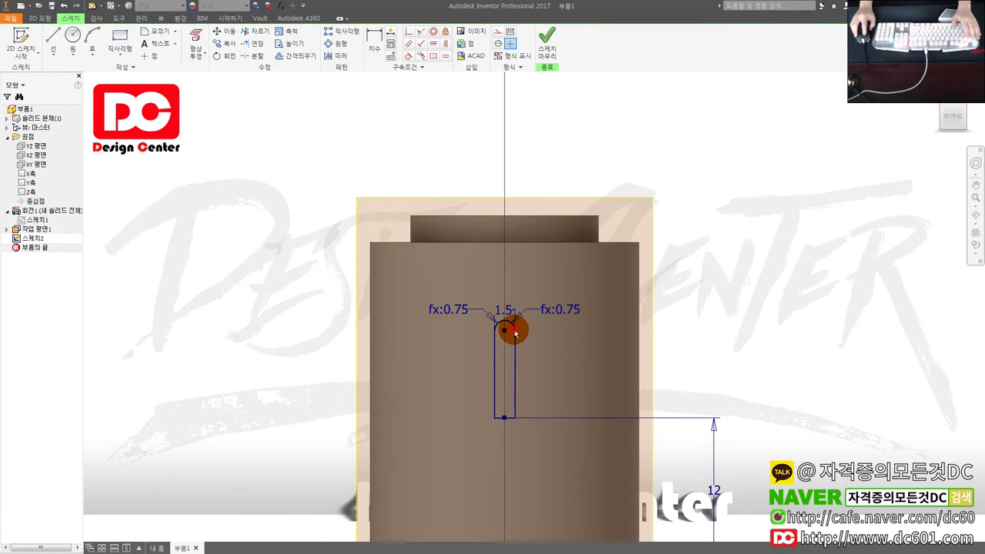
pyautogui.moveTo(514, 332); pyautogui.dragTo(504, 292)
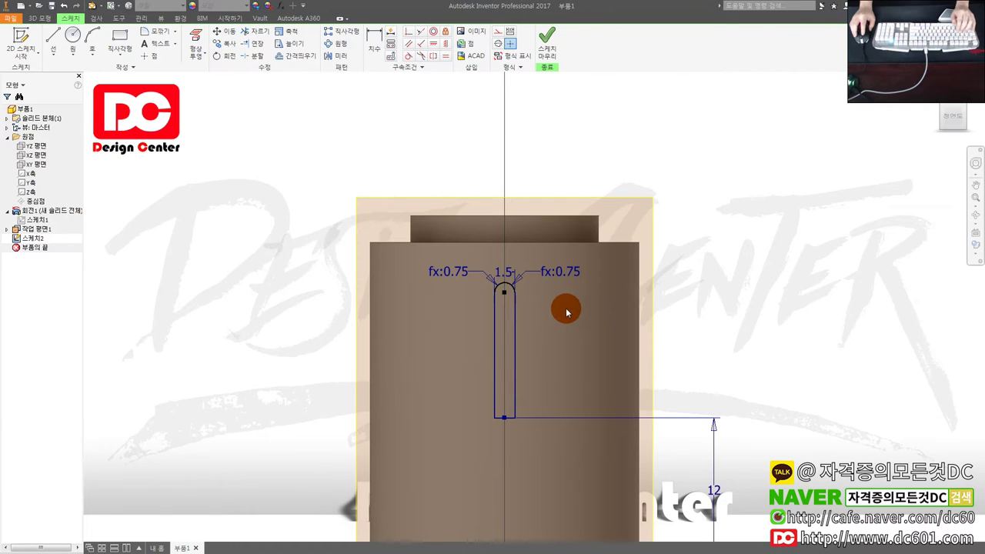
pyautogui.moveTo(566, 311); pyautogui.dragTo(523, 353, button='right')
# Step: Revolve the rounded slot profile about the sketch line into a joined disc
pyautogui.press('r')
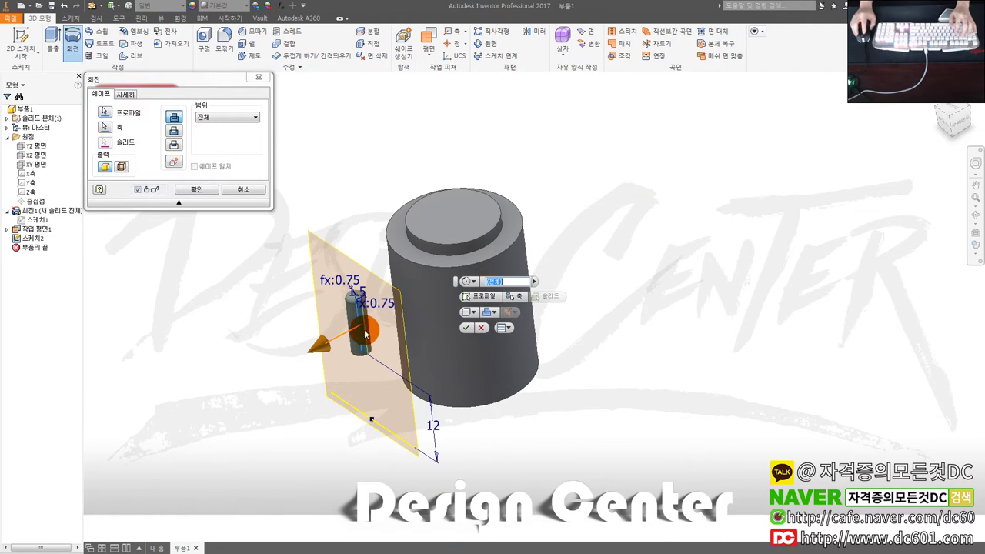
pyautogui.scroll(3, 325, 307)
pyautogui.click(395, 333)
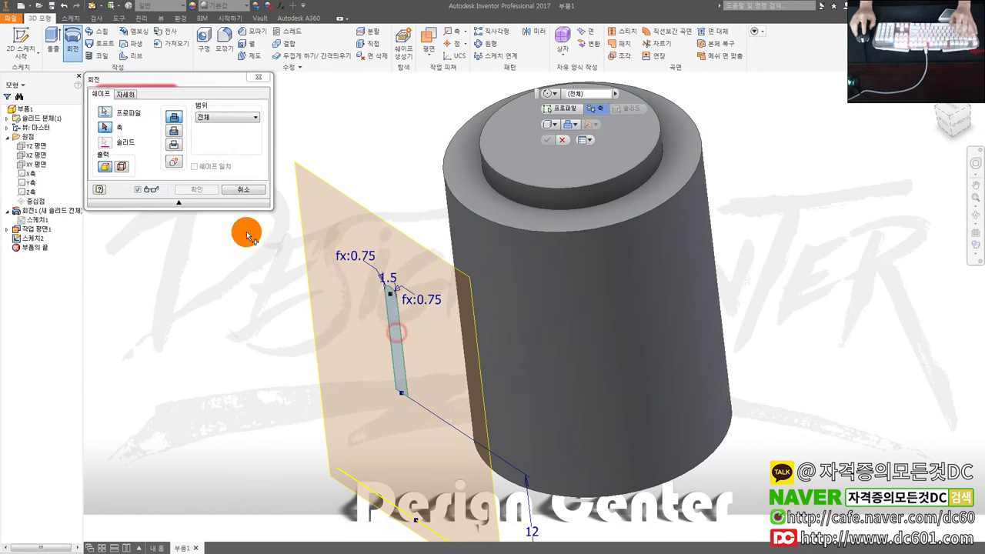
pyautogui.click(105, 127)
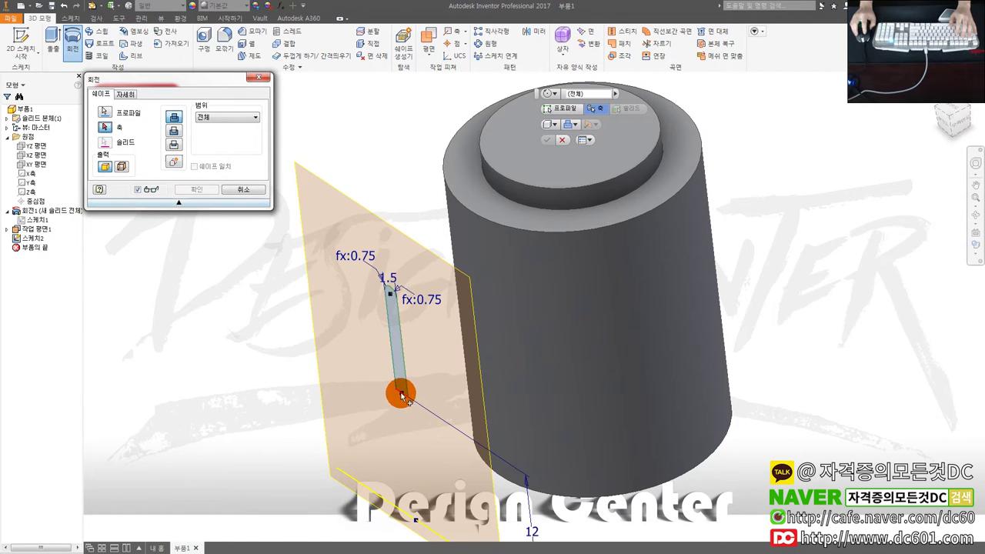
pyautogui.click(401, 395)
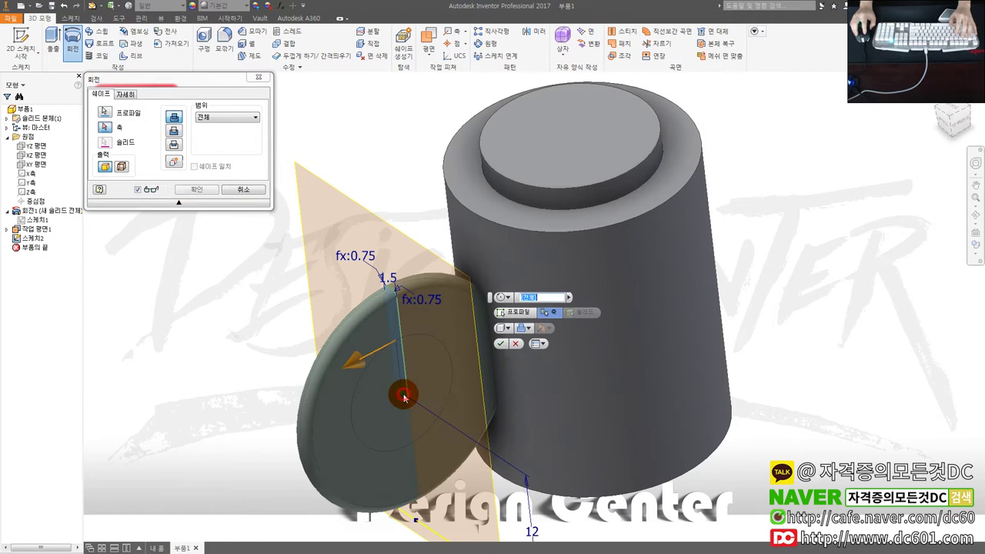
pyautogui.click(196, 191)
pyautogui.scroll(2, 583, 427)
pyautogui.keyDown('shift'); pyautogui.moveTo(584, 439); pyautogui.dragTo(555, 431, button='middle'); pyautogui.keyUp('shift')
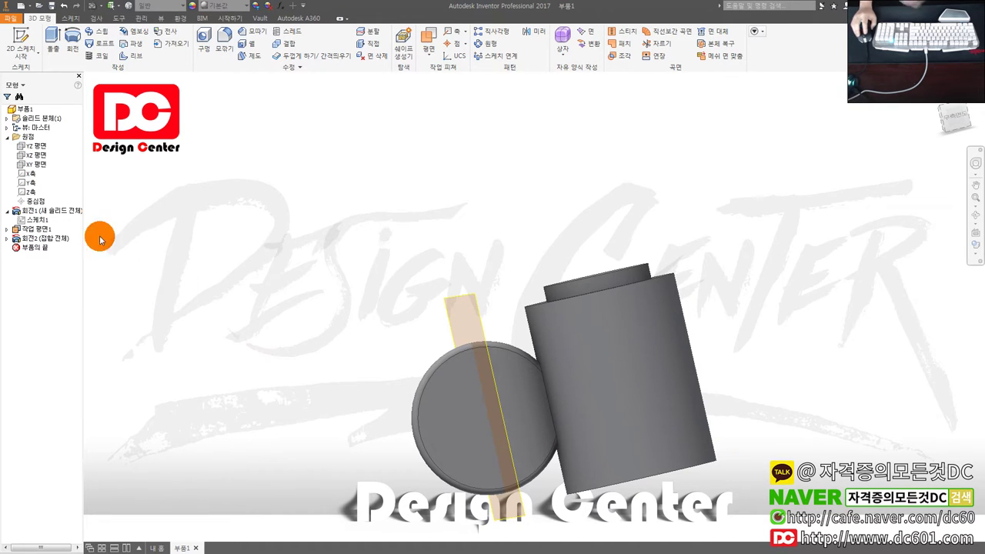
# Step: Reopen the slot sketch, Sketch2, for editing from the browser
pyautogui.click(38, 229)
pyautogui.click(35, 238)
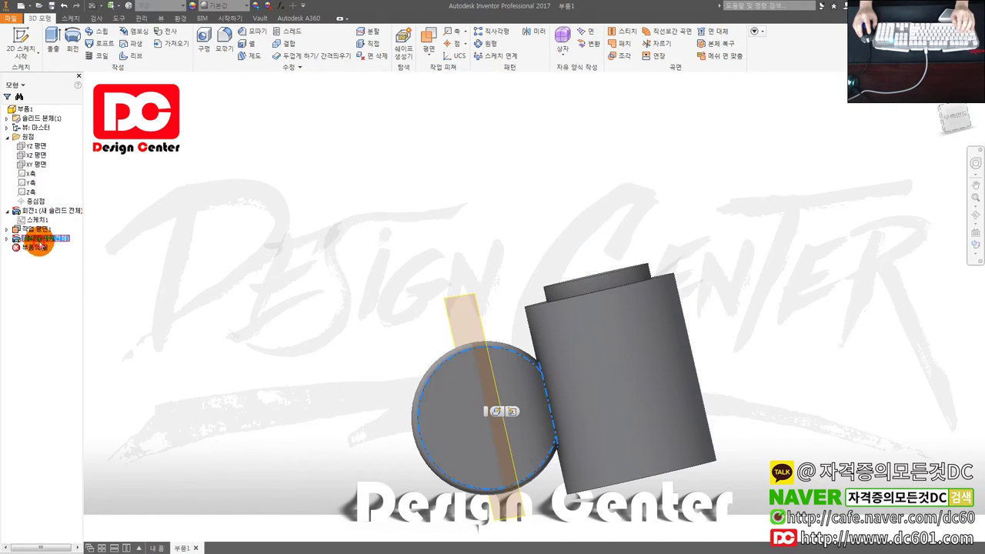
pyautogui.click(30, 230)
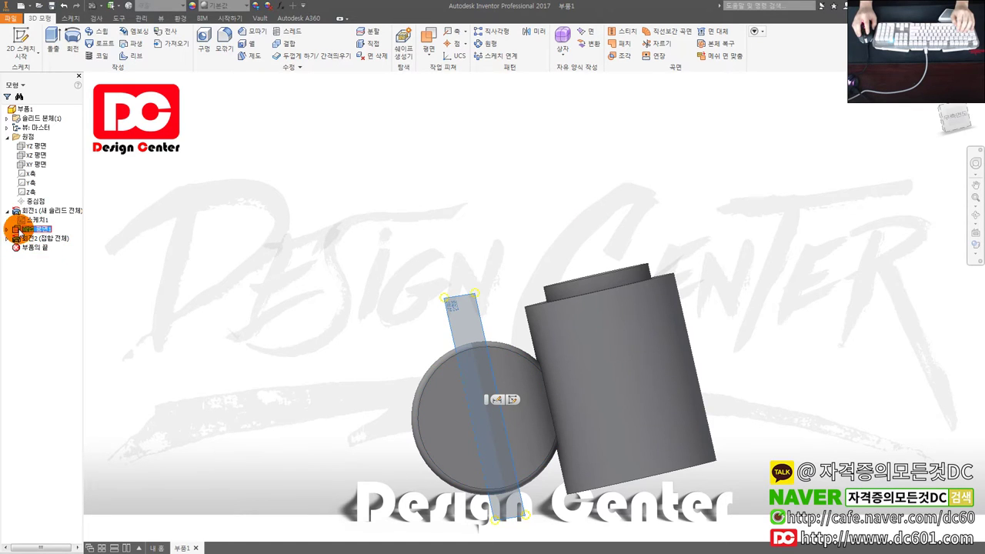
pyautogui.doubleClick(37, 247)
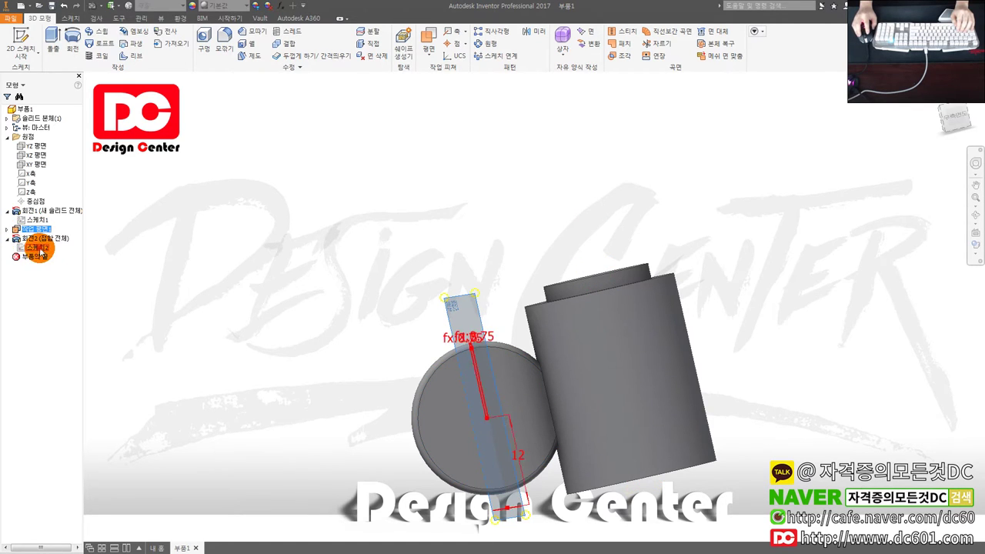
pyautogui.scroll(3, 549, 259)
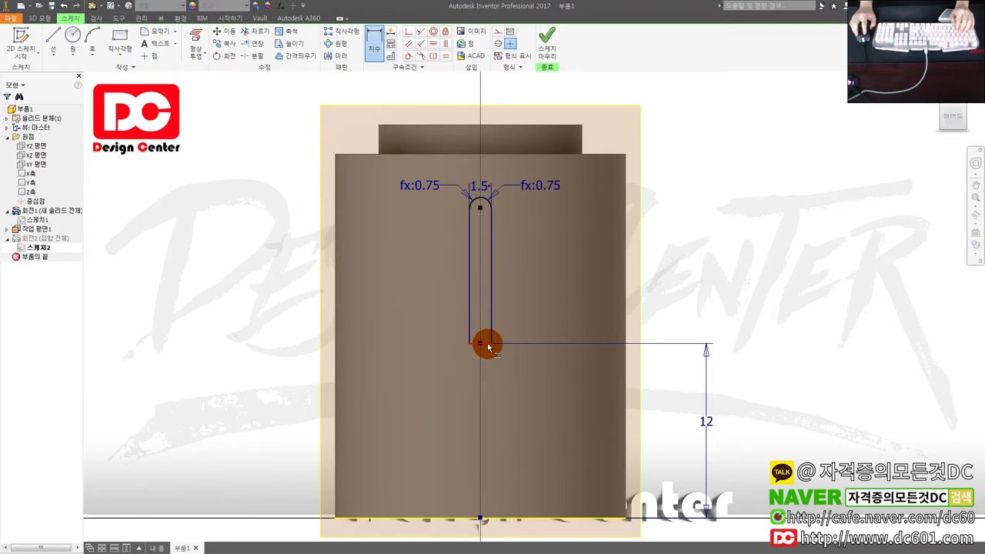
pyautogui.scroll(2, 496, 344)
pyautogui.press('Escape')
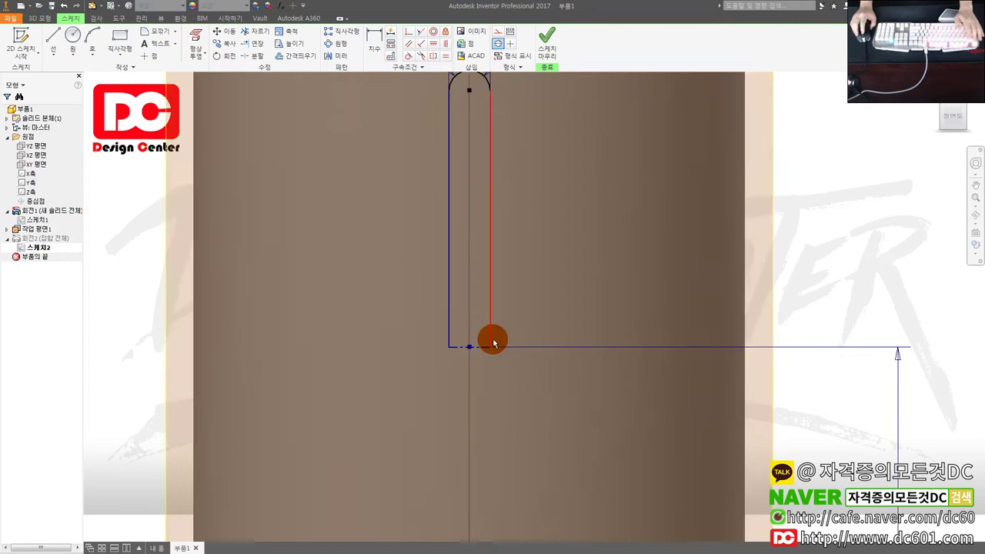
pyautogui.scroll(2, 481, 350)
pyautogui.scroll(-3, 474, 354)
# Step: Dimension the slot's rounded top at Ø22 and finish the sketch
pyautogui.press('d')
pyautogui.click(464, 171)
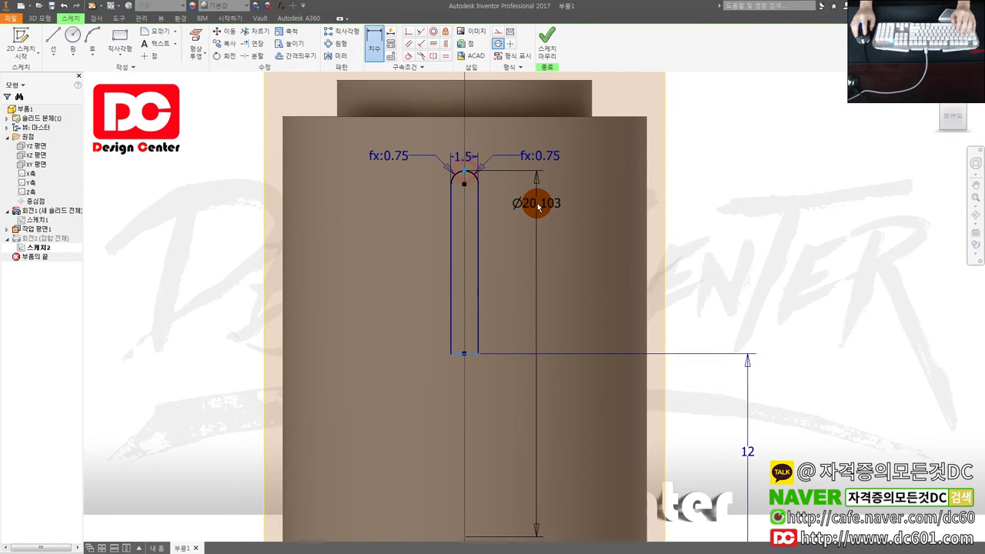
pyautogui.click(536, 204)
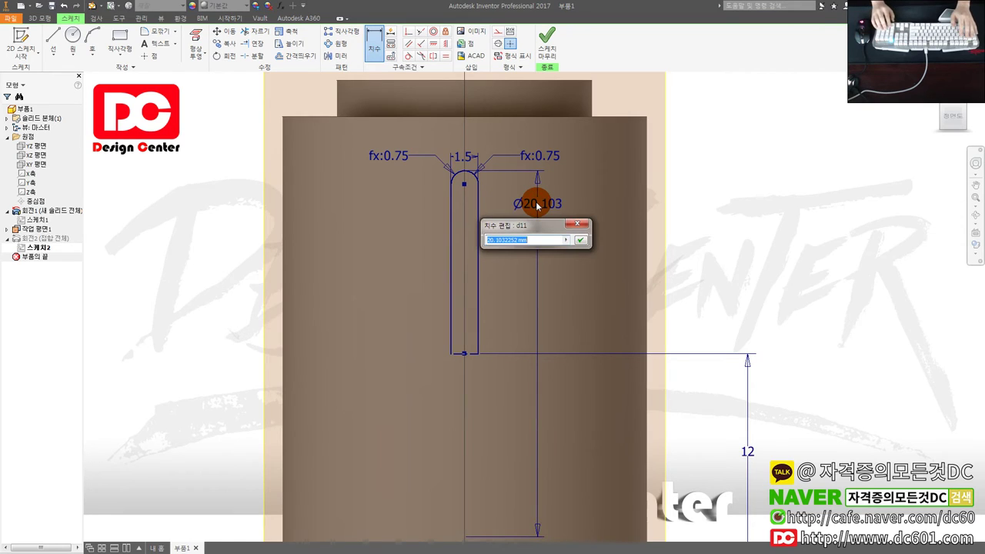
pyautogui.write('22')
pyautogui.press('Return')
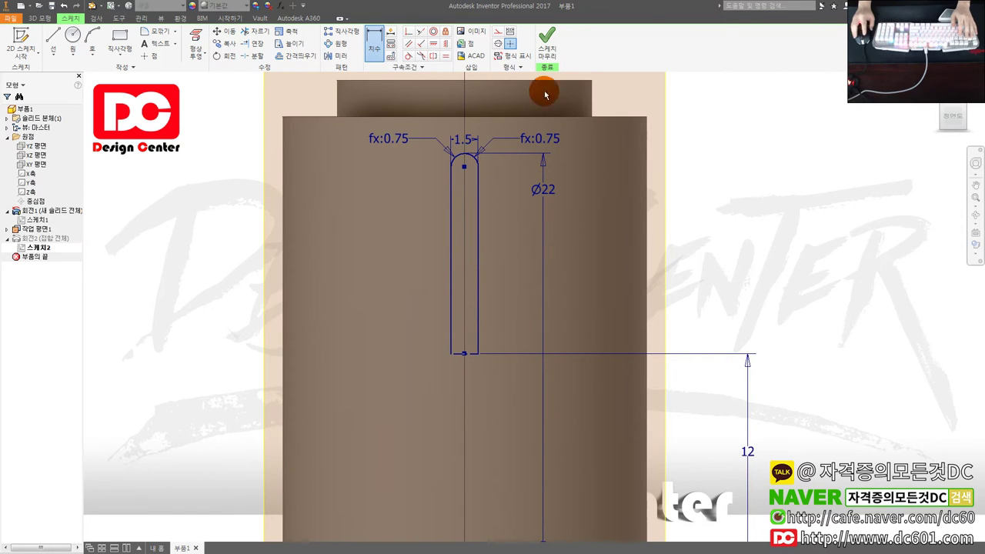
pyautogui.click(541, 40)
pyautogui.moveTo(593, 319)
pyautogui.keyDown('shift'); pyautogui.mouseDown(button='middle')
pyautogui.moveTo(561, 370)
pyautogui.moveTo(619, 364)
pyautogui.mouseUp(button='middle'); pyautogui.keyUp('shift')
# Step: Switch Revolve2's output from Join to Cut, carving a rounded slot into the cylinder side
pyautogui.scroll(3, 550, 369)
pyautogui.scroll(-3, 584, 366)
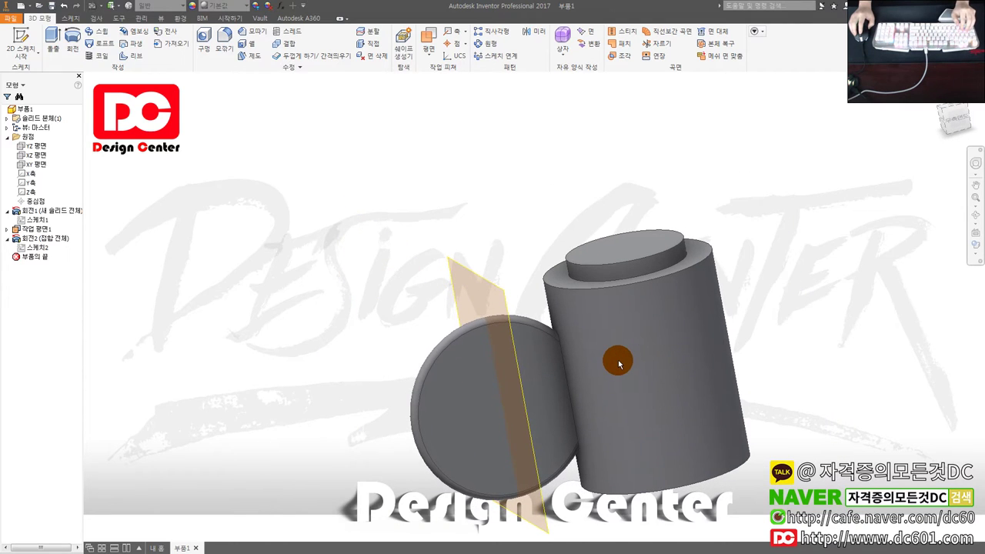
pyautogui.keyDown('shift'); pyautogui.moveTo(622, 364); pyautogui.dragTo(628, 356, button='middle'); pyautogui.keyUp('shift')
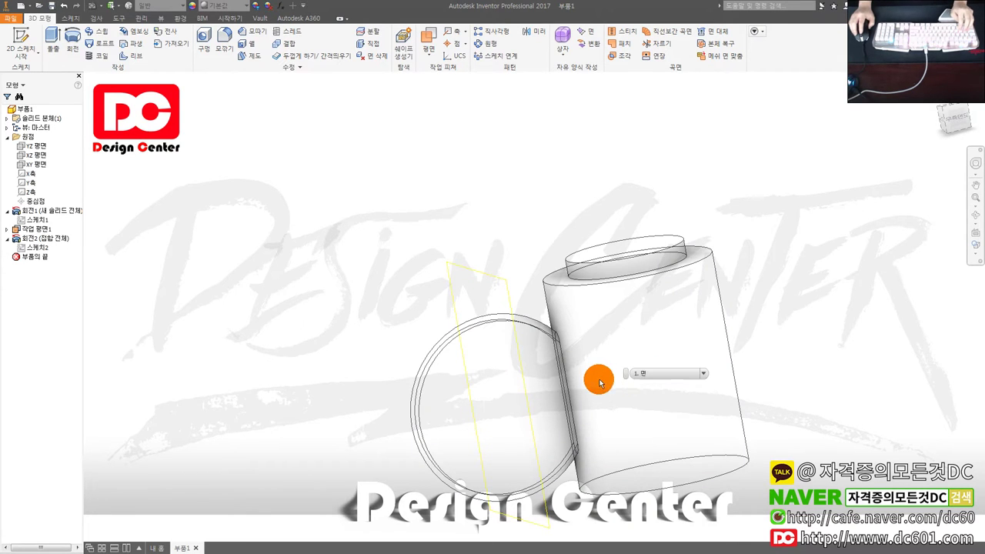
pyautogui.keyDown('shift'); pyautogui.moveTo(560, 345); pyautogui.dragTo(528, 347, button='middle'); pyautogui.keyUp('shift')
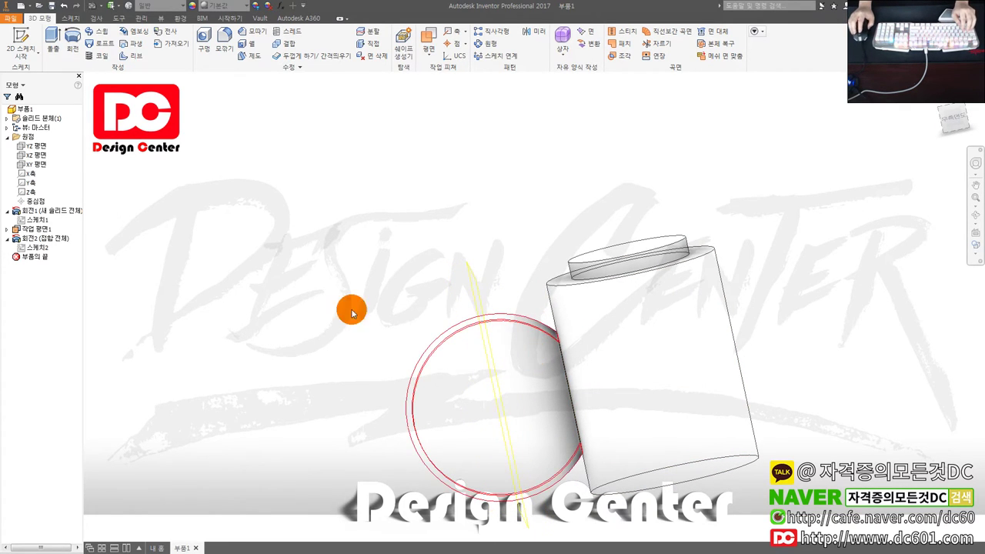
pyautogui.doubleClick(54, 245)
pyautogui.click(174, 131)
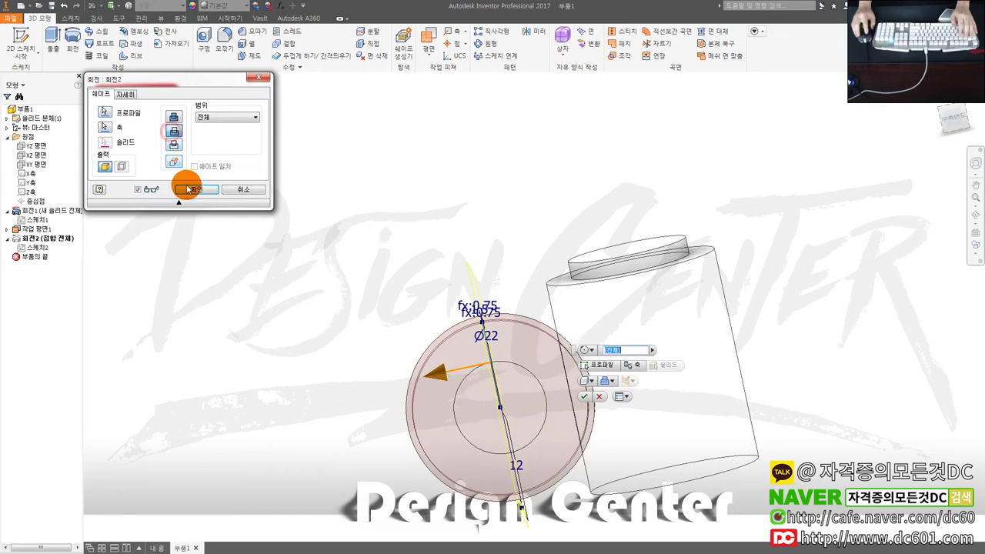
pyautogui.click(192, 190)
pyautogui.moveTo(452, 344)
pyautogui.keyDown('shift'); pyautogui.mouseDown(button='middle')
pyautogui.moveTo(554, 385)
pyautogui.moveTo(585, 380)
pyautogui.moveTo(526, 379)
pyautogui.mouseUp(button='middle'); pyautogui.keyUp('shift')
# Step: Change the slot's diameter dimension to Ø15, finish, and dismiss the resulting sketch error
pyautogui.doubleClick(34, 246)
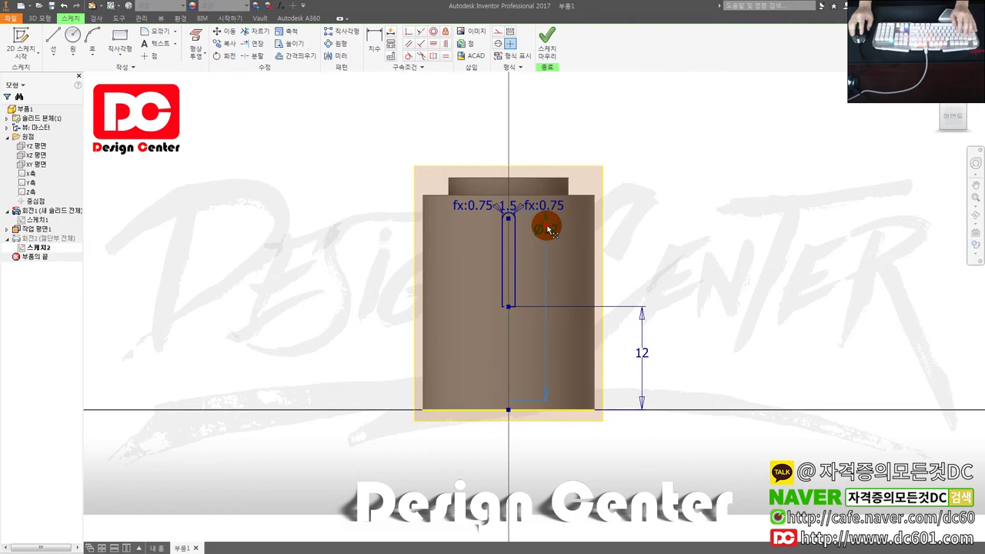
pyautogui.doubleClick(548, 214)
pyautogui.write('15')
pyautogui.press('Return')
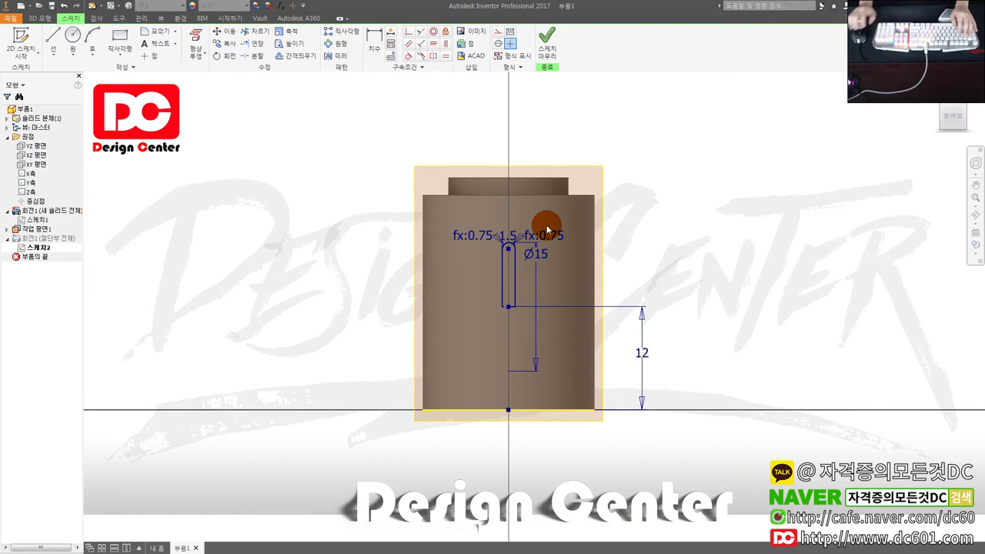
pyautogui.click(547, 39)
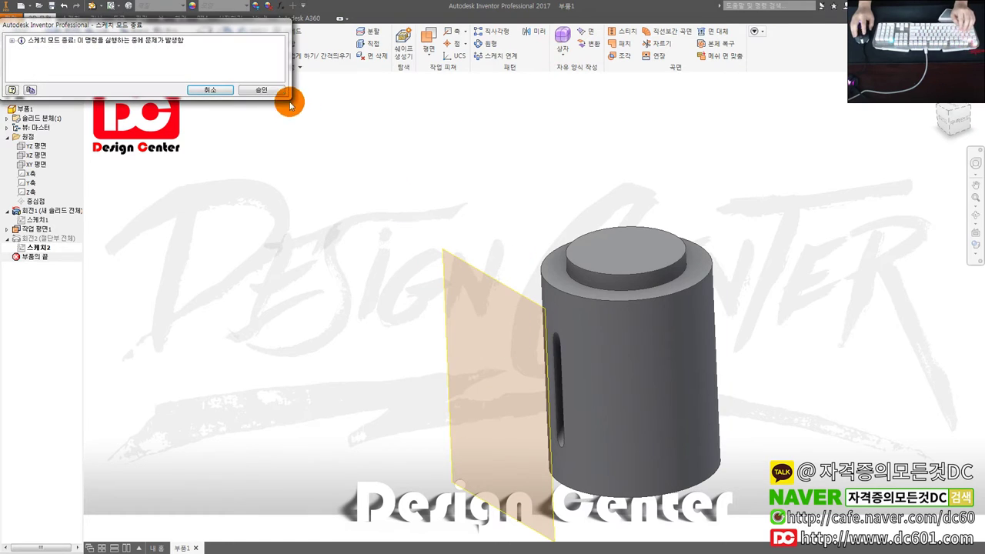
pyautogui.click(219, 90)
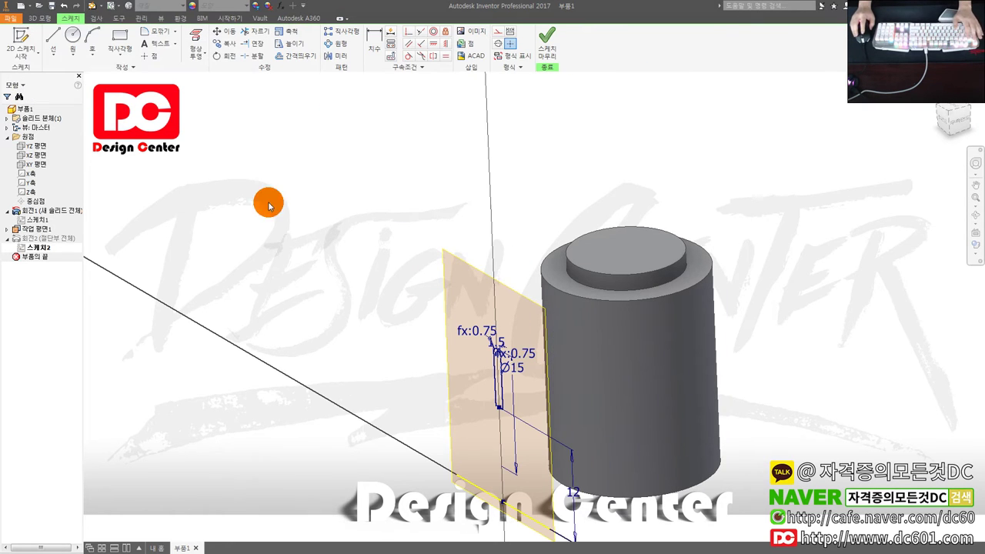
pyautogui.click(34, 249)
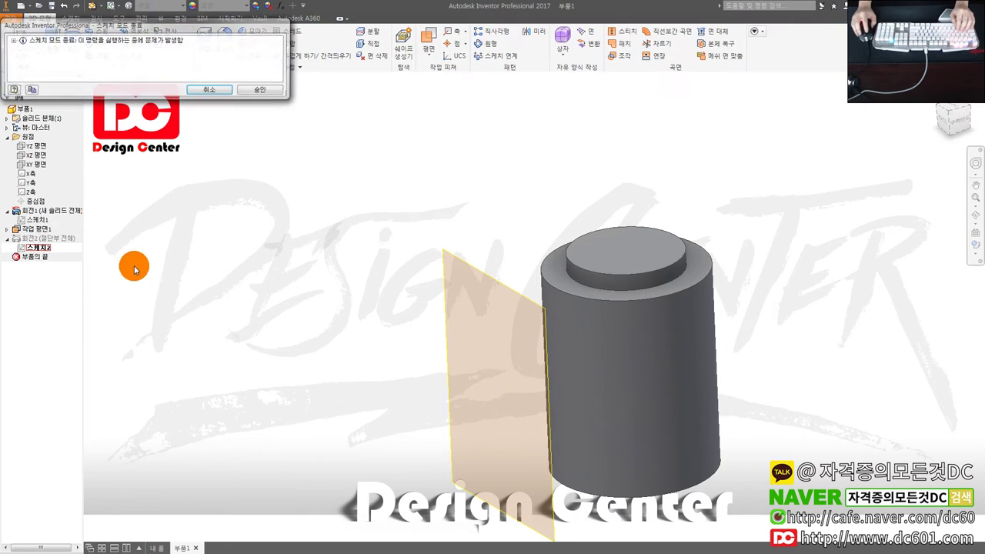
pyautogui.press('Return')
# Step: Reopen Sketch2 and set the slot diameter to Ø18, then finish so the cut updates
pyautogui.click(39, 238)
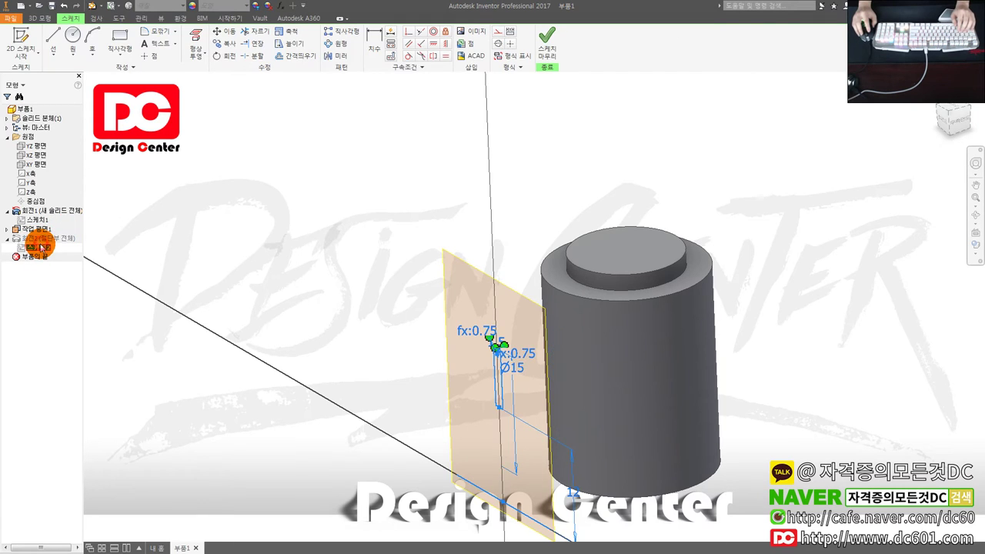
pyautogui.doubleClick(39, 248)
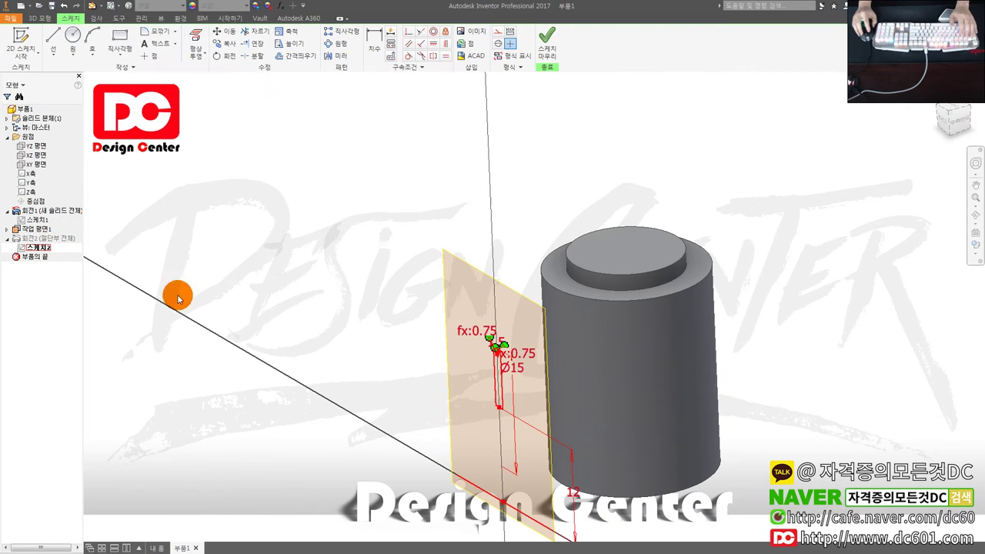
pyautogui.click(940, 122)
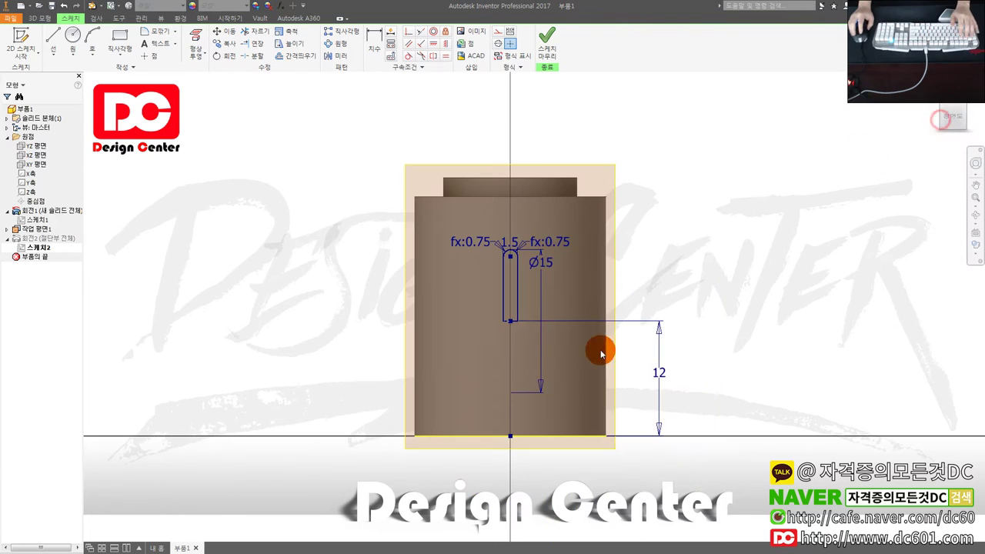
pyautogui.doubleClick(543, 263)
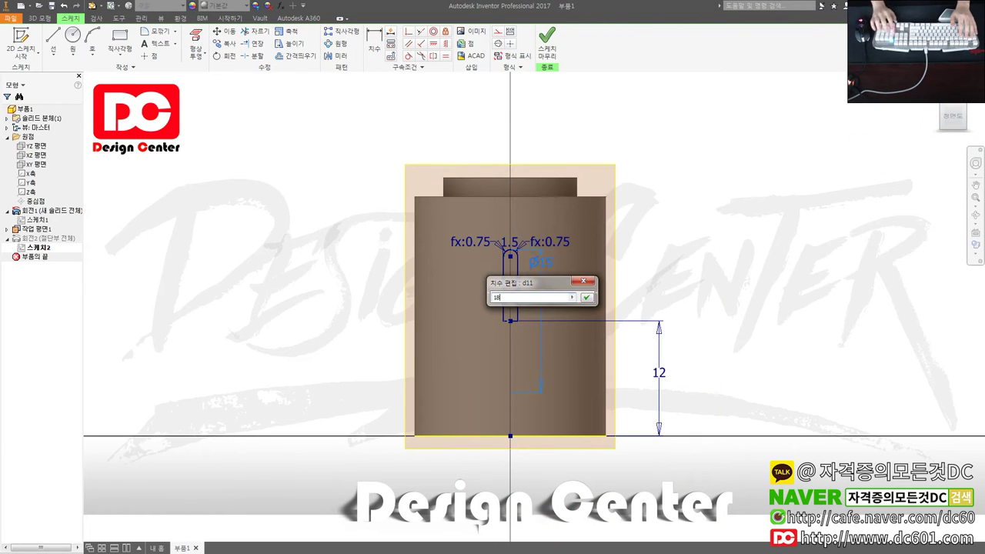
pyautogui.press('Return')
pyautogui.click(547, 38)
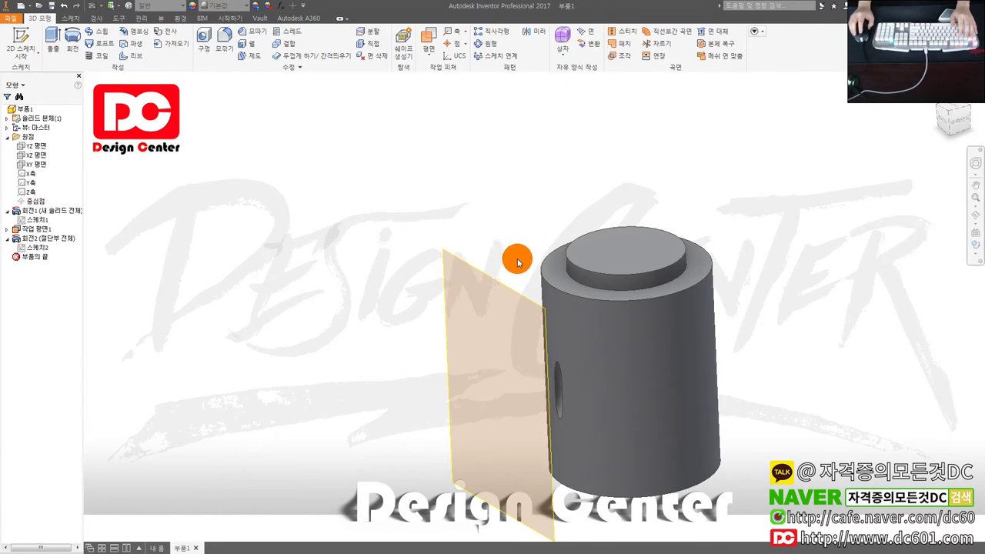
pyautogui.click(42, 238)
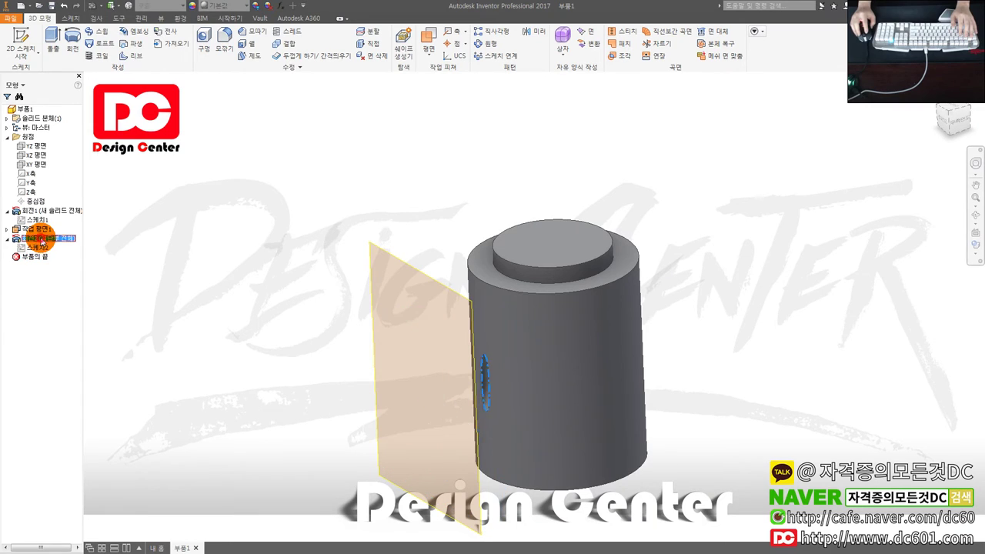
# Step: Set Revolve2 back to Join and reopen Work Plane1's offset distance
pyautogui.doubleClick(42, 239)
pyautogui.click(196, 190)
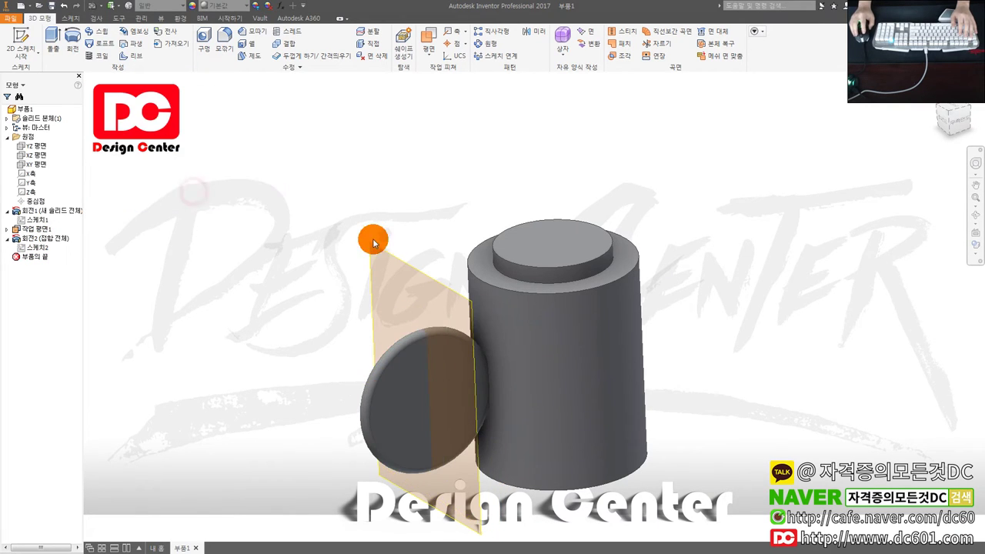
pyautogui.click(35, 229)
pyautogui.doubleClick(34, 230)
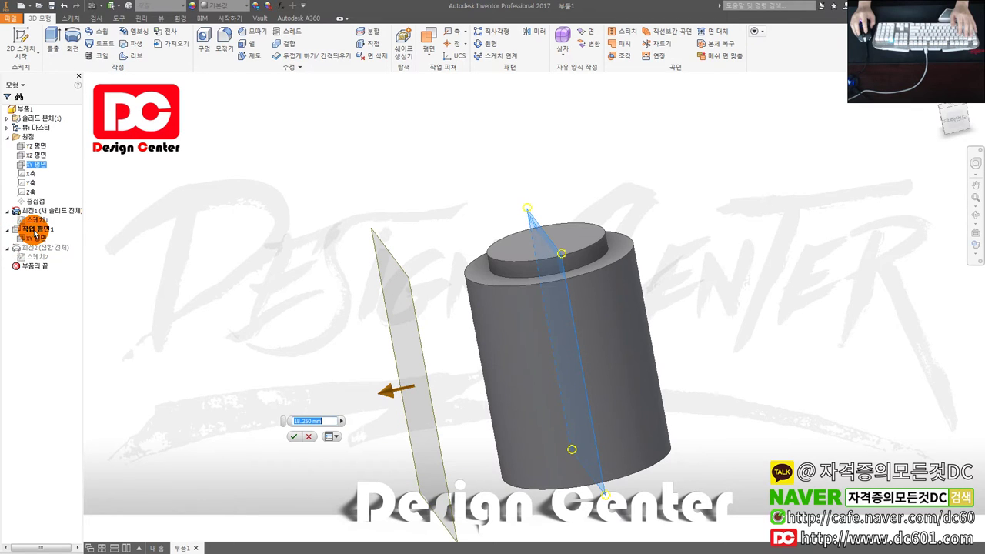
pyautogui.write('1')
pyautogui.press('Return')
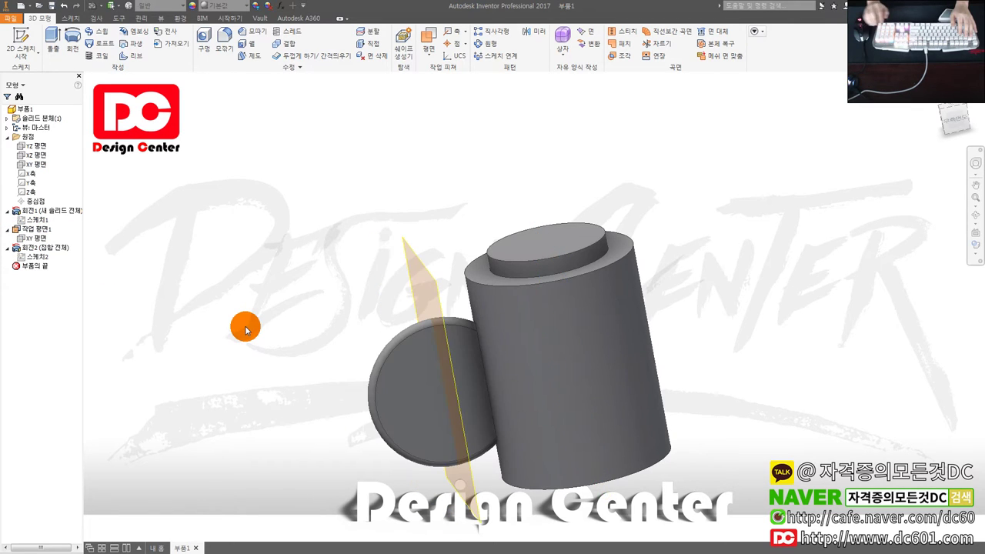
# Step: Change Work Plane1's offset distance to 18 mm
pyautogui.moveTo(273, 330)
pyautogui.keyDown('shift'); pyautogui.mouseDown(button='middle')
pyautogui.moveTo(376, 365)
pyautogui.moveTo(320, 352)
pyautogui.moveTo(356, 346)
pyautogui.mouseUp(button='middle'); pyautogui.keyUp('shift')
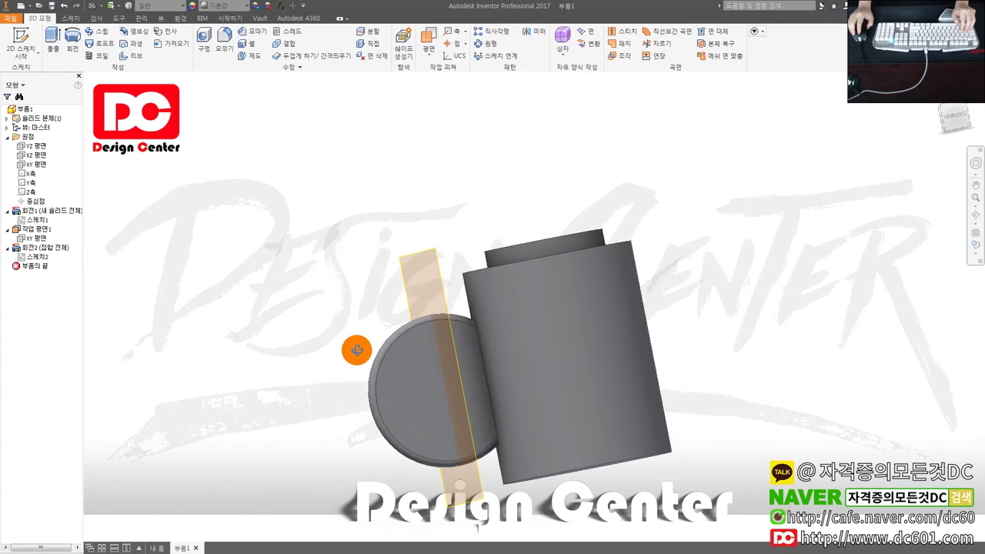
pyautogui.doubleClick(37, 230)
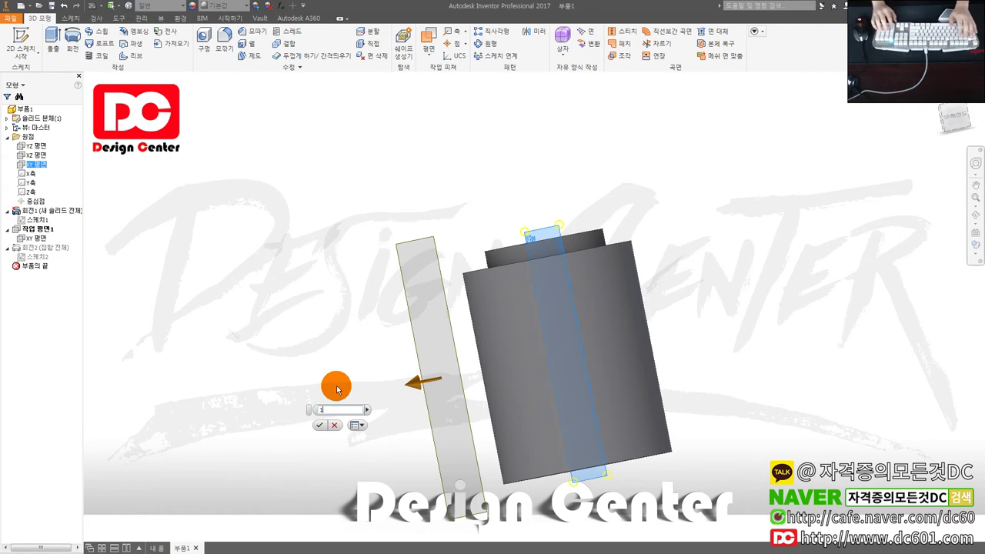
pyautogui.write('0')
pyautogui.press('Return')
pyautogui.doubleClick(37, 229)
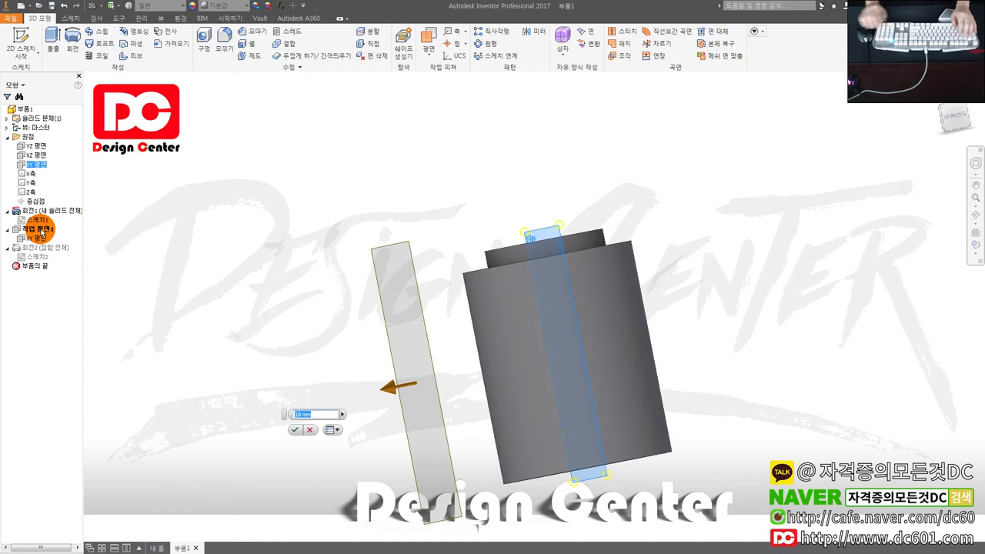
pyautogui.press('Return')
pyautogui.click(31, 256)
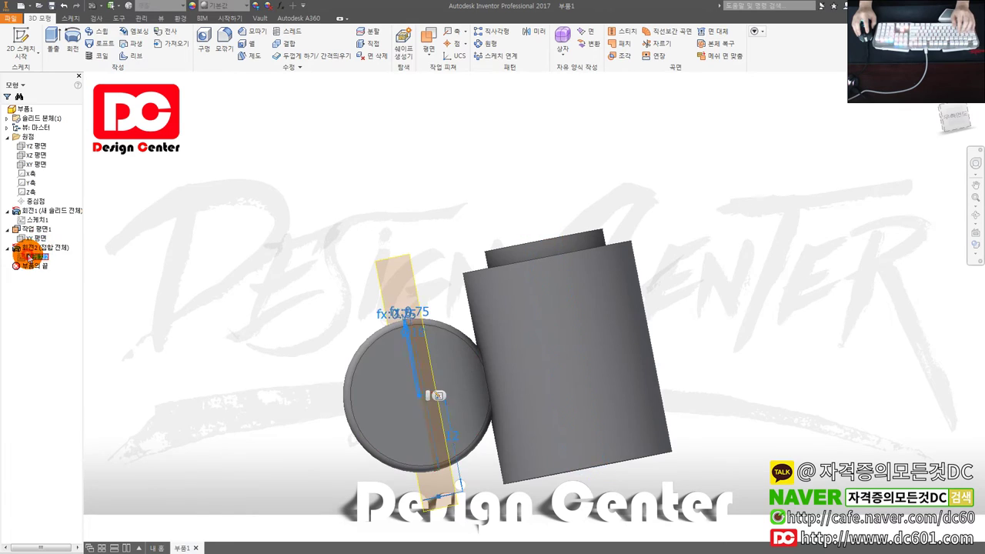
# Step: Change the slot sketch's diameter from Ø18 to Ø20 and finish the sketch
pyautogui.doubleClick(31, 256)
pyautogui.doubleClick(540, 238)
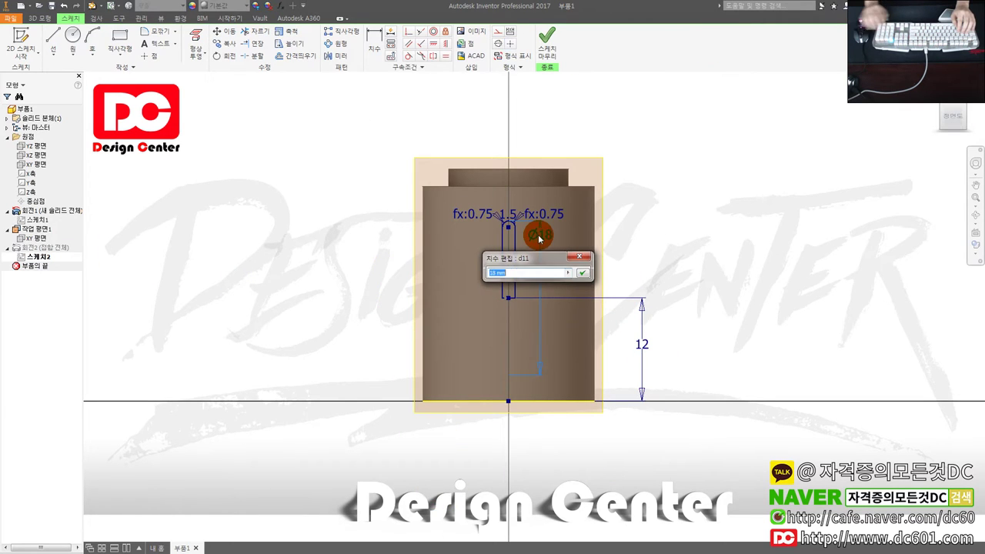
pyautogui.press('Return')
pyautogui.click(546, 38)
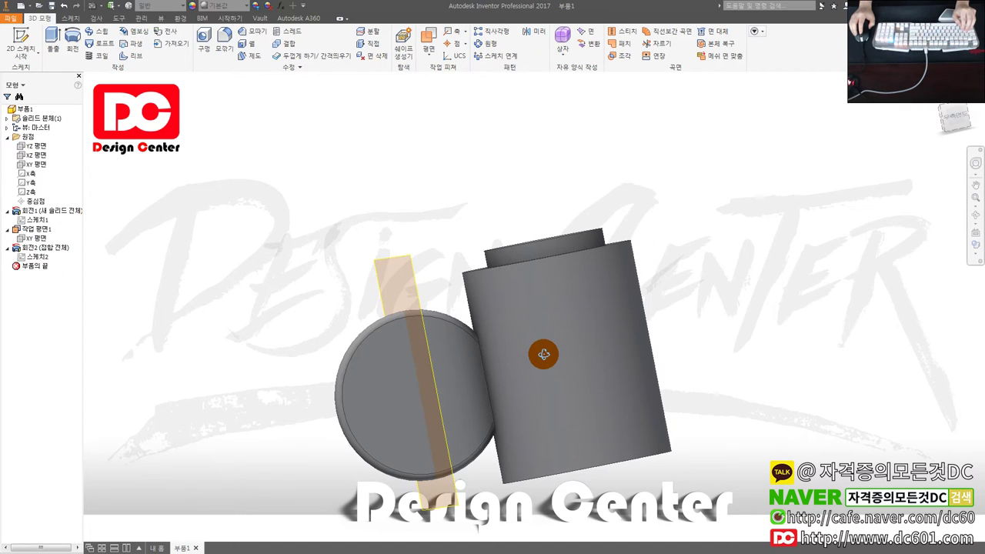
# Step: Raise the slot by changing Sketch2's height dimension from 12 to 13
pyautogui.click(36, 229)
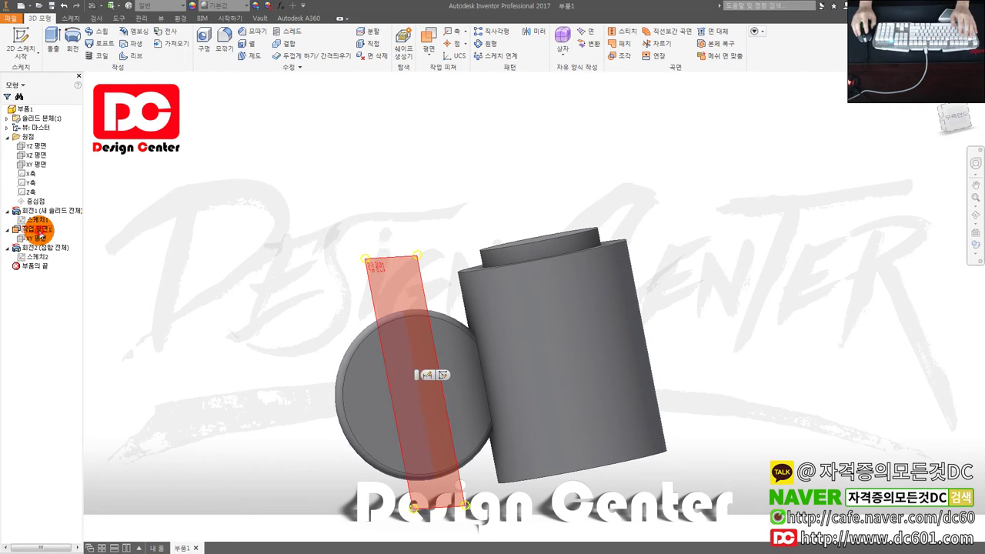
pyautogui.click(34, 257)
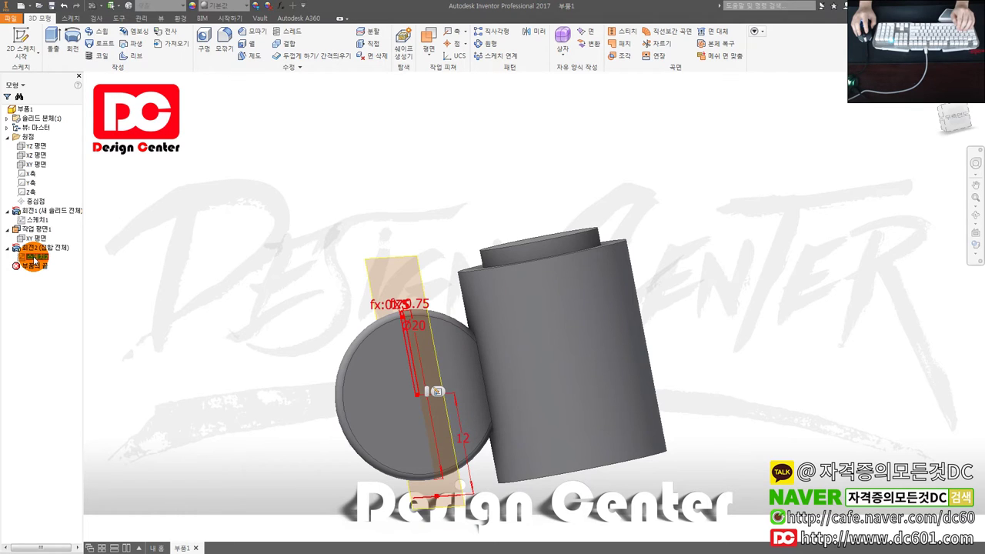
pyautogui.doubleClick(34, 257)
pyautogui.doubleClick(642, 346)
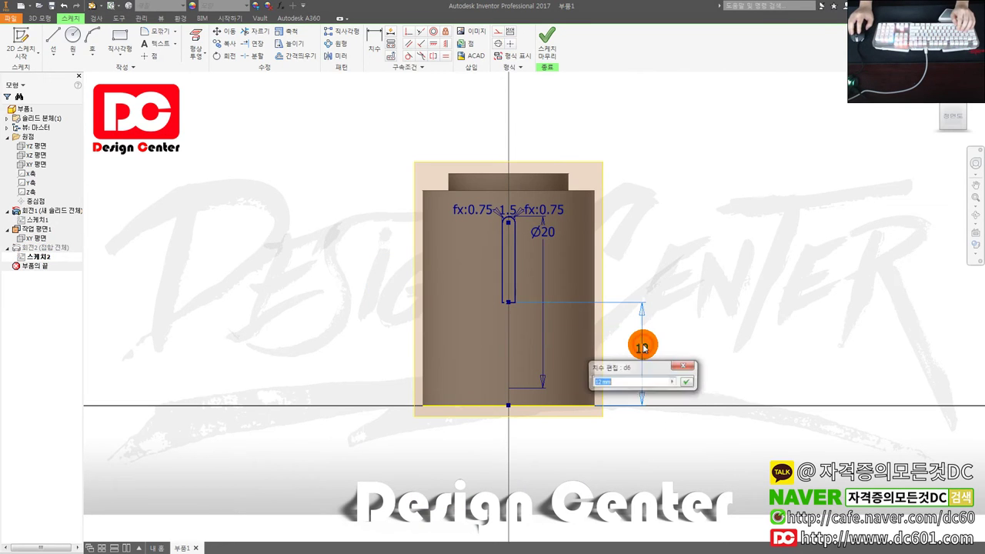
pyautogui.write('13')
pyautogui.press('Return')
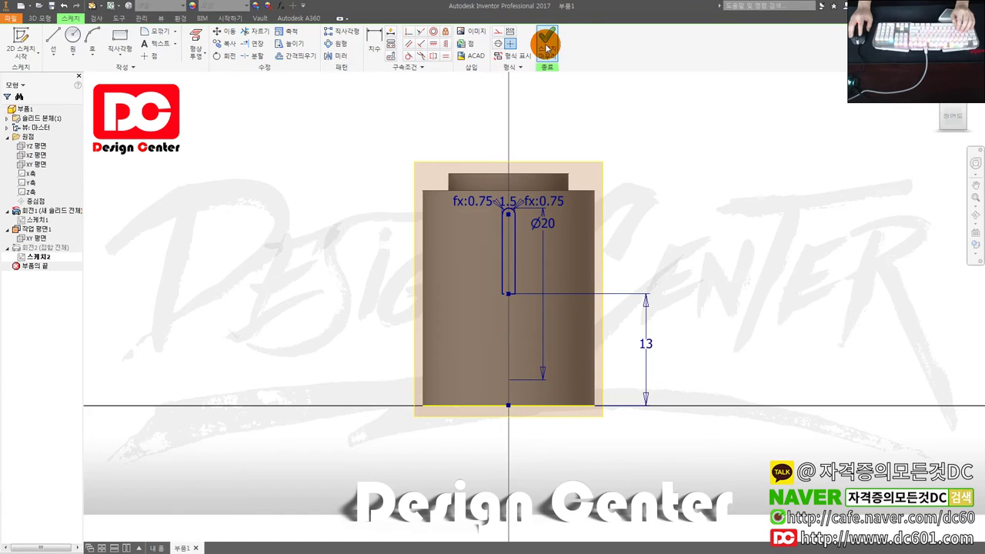
pyautogui.click(545, 40)
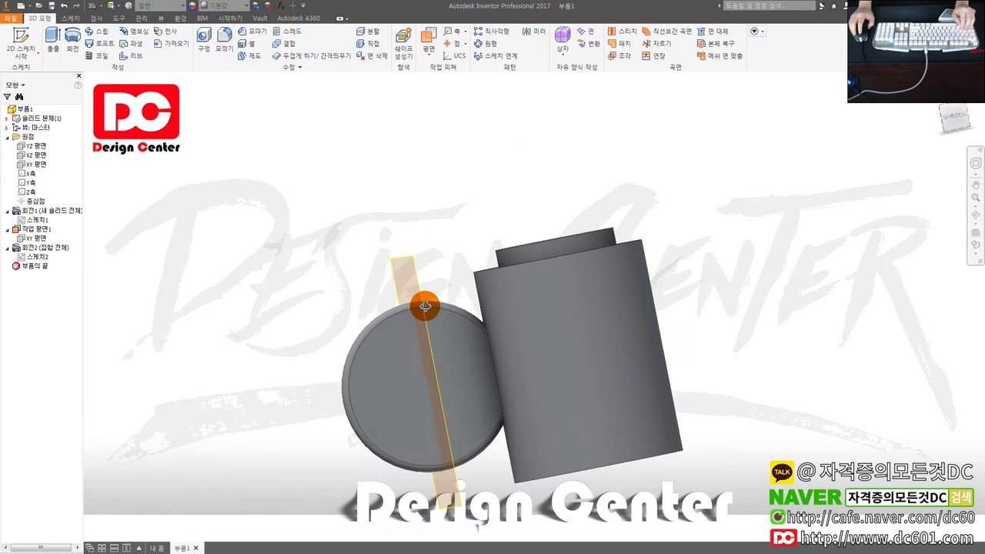
pyautogui.keyDown('shift'); pyautogui.moveTo(432, 306); pyautogui.dragTo(438, 304, button='middle'); pyautogui.keyUp('shift')
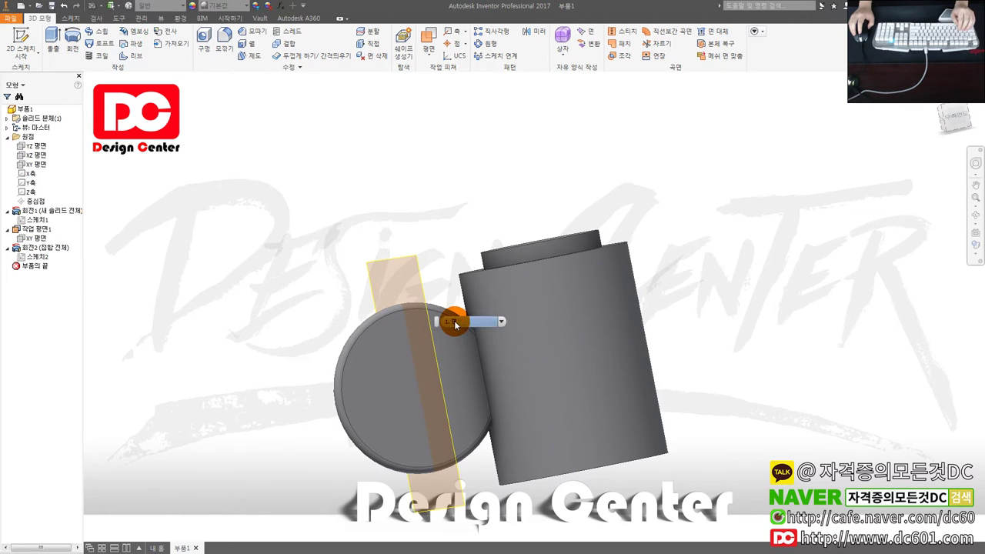
# Step: Set the slot sketch's height to 15 and diameter to Ø19, then finish the sketch
pyautogui.doubleClick(37, 257)
pyautogui.click(633, 348)
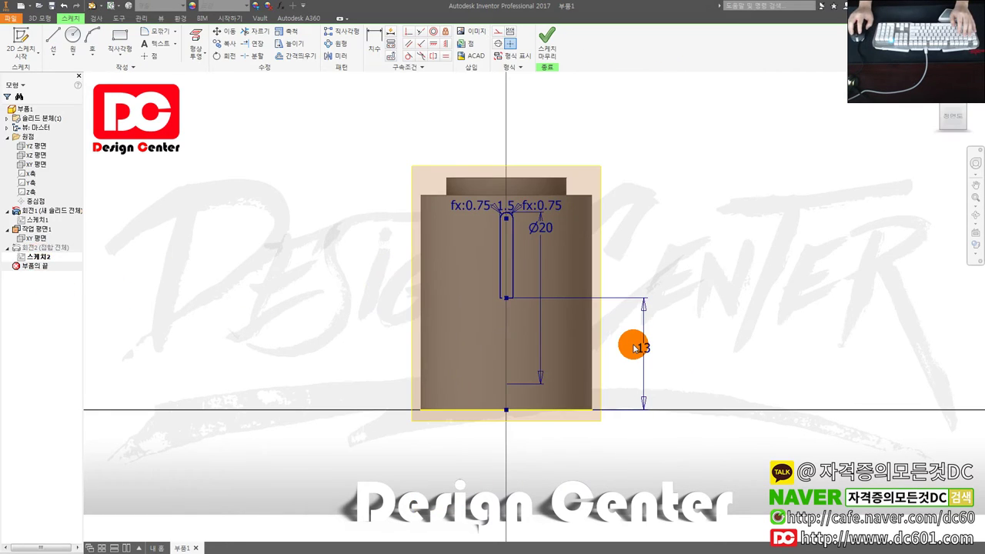
pyautogui.doubleClick(642, 348)
pyautogui.write('15')
pyautogui.click(600, 341)
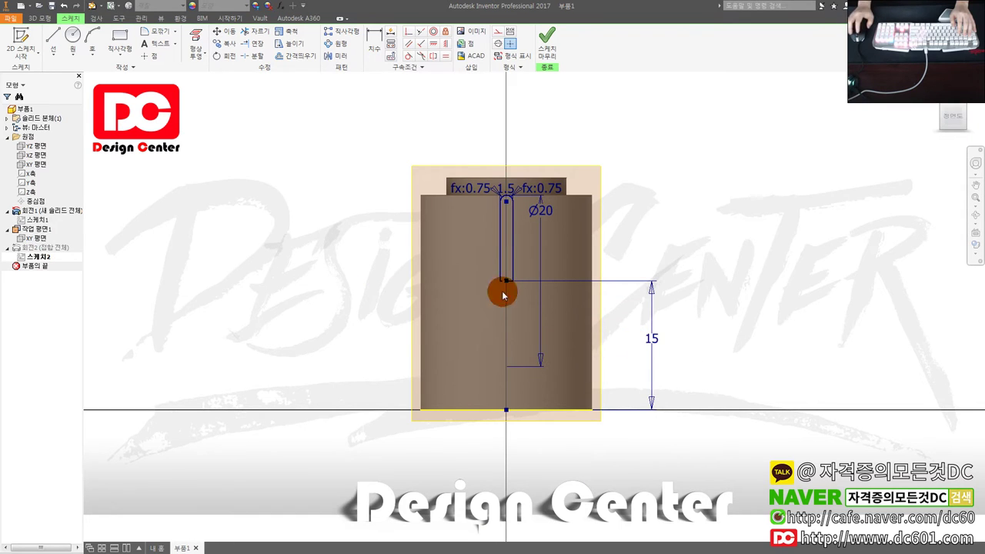
pyautogui.doubleClick(533, 210)
pyautogui.write('18')
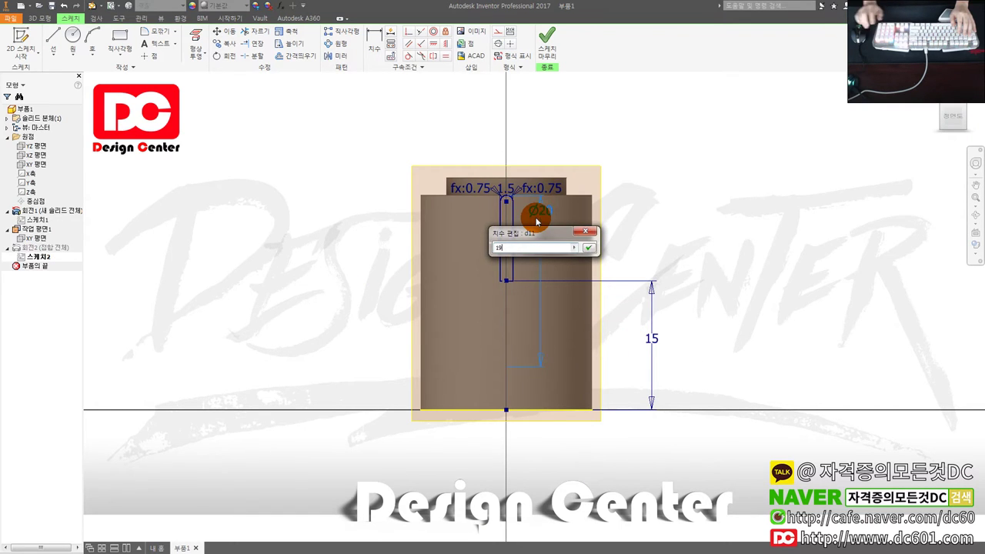
pyautogui.press('Return')
pyautogui.click(547, 38)
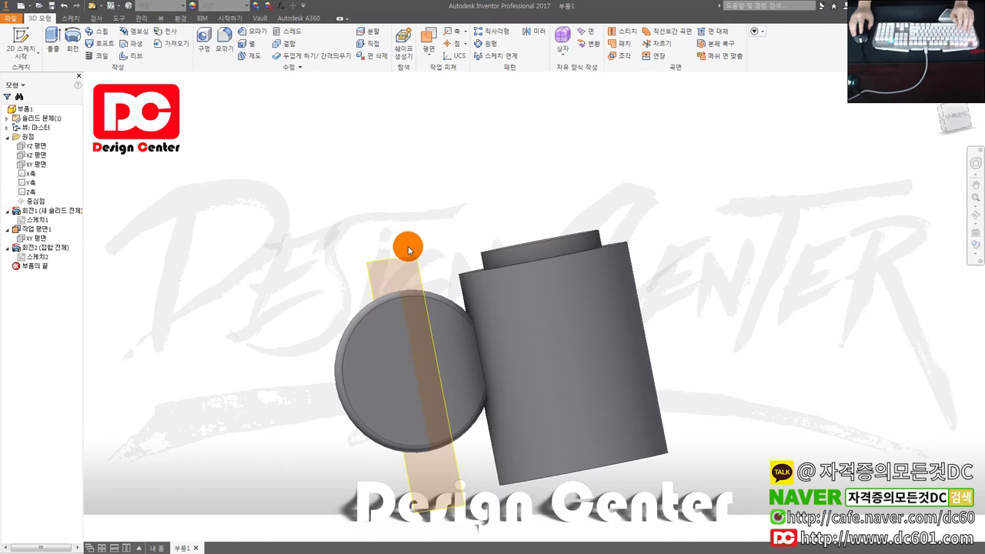
pyautogui.moveTo(408, 248)
pyautogui.keyDown('shift'); pyautogui.mouseDown(button='middle')
pyautogui.moveTo(424, 362)
pyautogui.moveTo(551, 363)
pyautogui.moveTo(450, 367)
pyautogui.mouseUp(button='middle'); pyautogui.keyUp('shift')
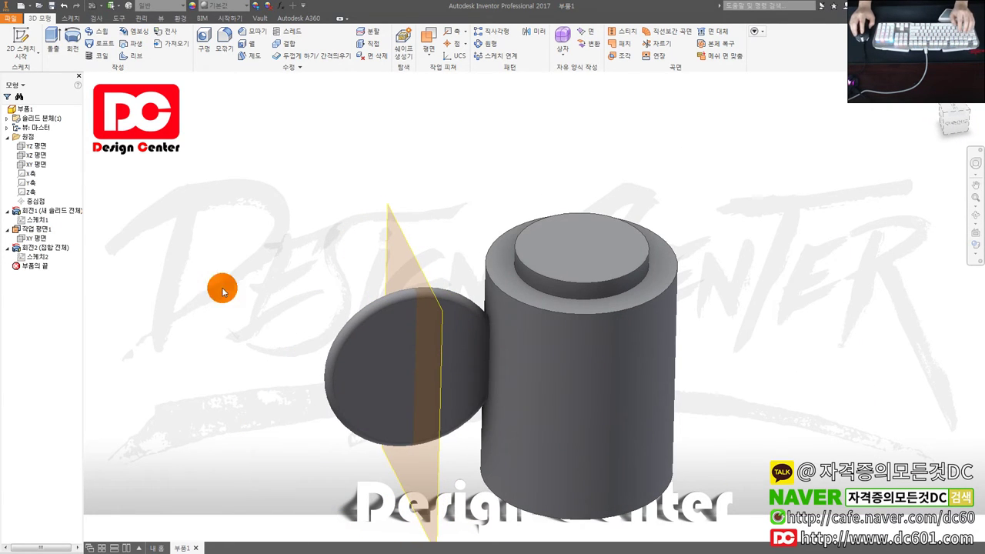
# Step: Switch Revolve2 to Cut to carve a narrow slot, then bring up the reference photo
pyautogui.doubleClick(44, 247)
pyautogui.click(173, 131)
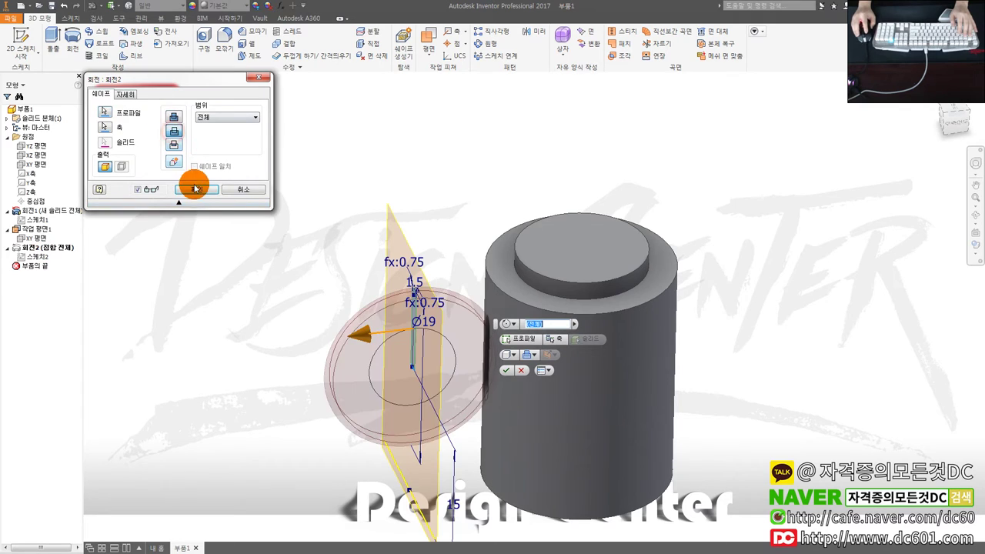
pyautogui.click(196, 189)
pyautogui.moveTo(416, 308)
pyautogui.keyDown('shift'); pyautogui.mouseDown(button='middle')
pyautogui.moveTo(470, 311)
pyautogui.moveTo(389, 315)
pyautogui.moveTo(421, 321)
pyautogui.mouseUp(button='middle'); pyautogui.keyUp('shift')
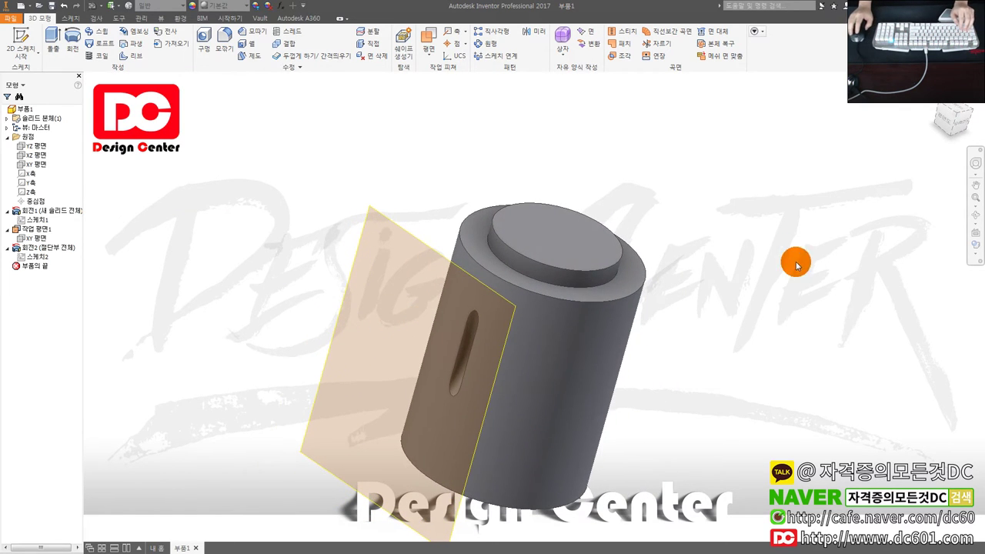
pyautogui.hotkey('alt', 'Tab')
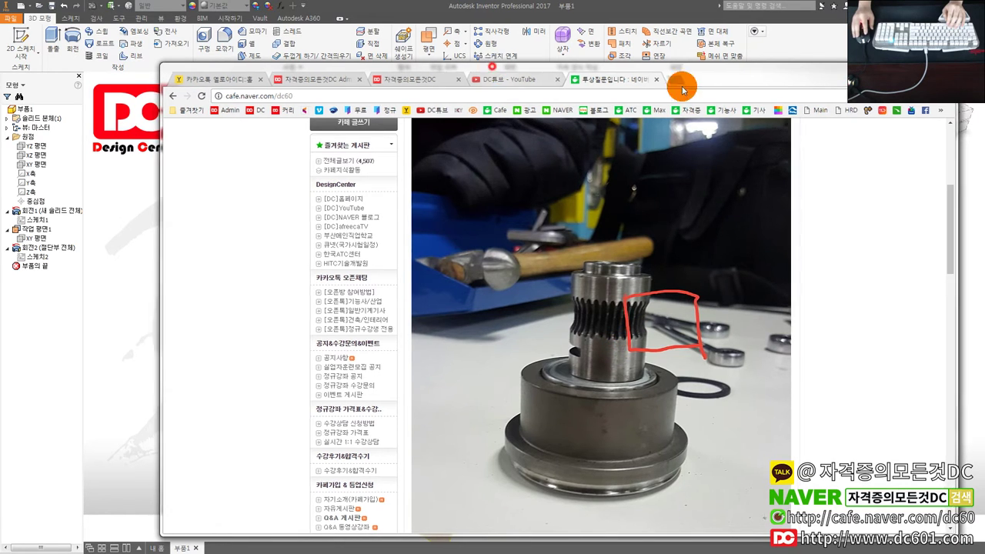
# Step: Open the grooved-shaft reference photo zoomed to 300%, study it, then return to Inventor
pyautogui.moveTo(510, 81); pyautogui.dragTo(831, 139)
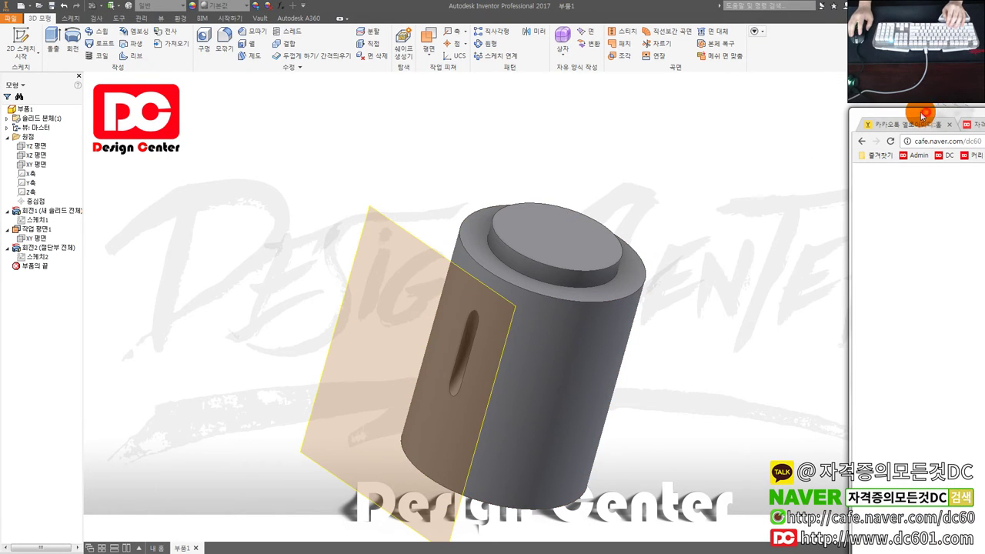
pyautogui.moveTo(927, 115); pyautogui.dragTo(234, 81)
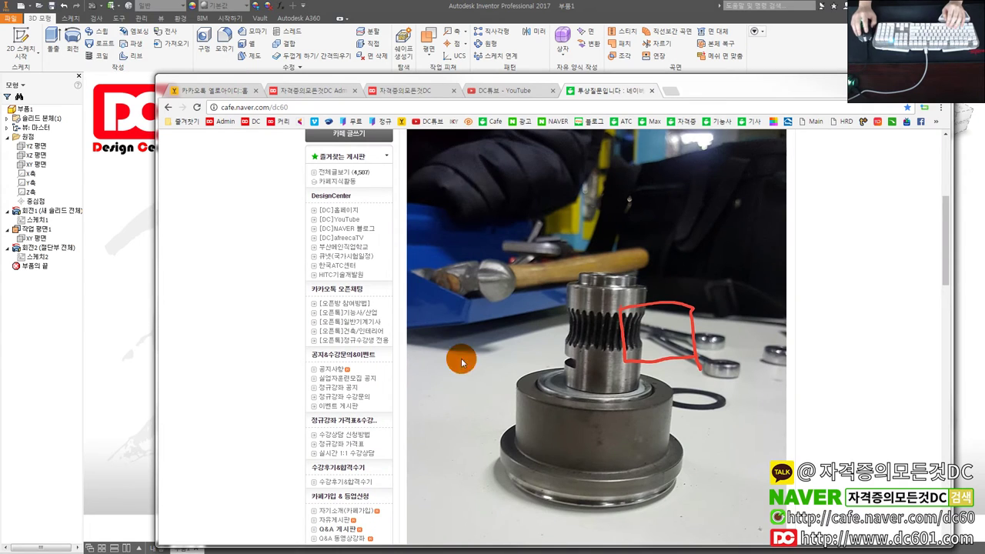
pyautogui.click(609, 335)
pyautogui.hotkey('ctrl', '+')
pyautogui.hotkey('ctrl', '+')
pyautogui.hotkey('ctrl', '+')
pyautogui.hotkey('ctrl', '+')
pyautogui.hotkey('ctrl', '+')
pyautogui.hotkey('ctrl', '+')
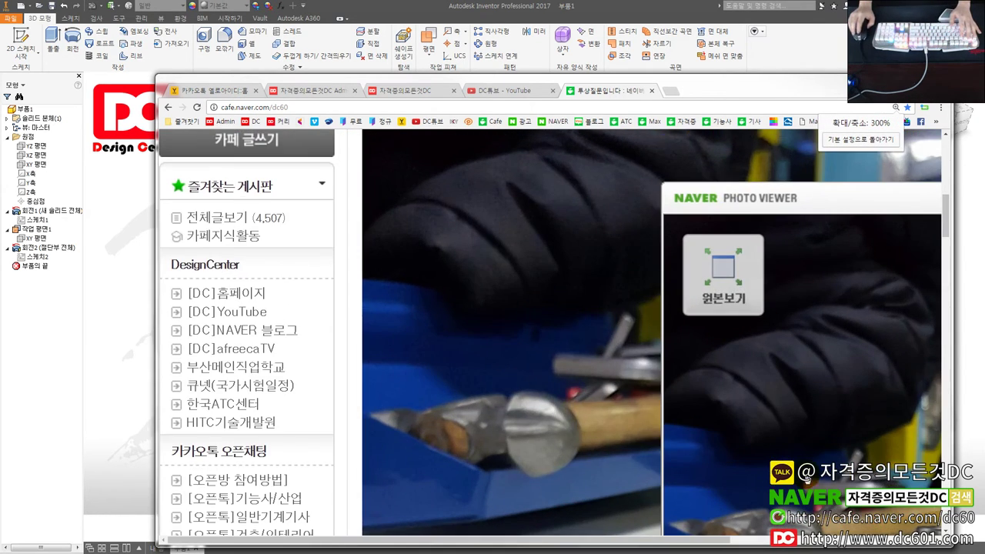
pyautogui.scroll(-5, 585, 500)
pyautogui.moveTo(504, 535)
pyautogui.mouseDown()
pyautogui.moveTo(665, 536)
pyautogui.moveTo(756, 497)
pyautogui.mouseUp()
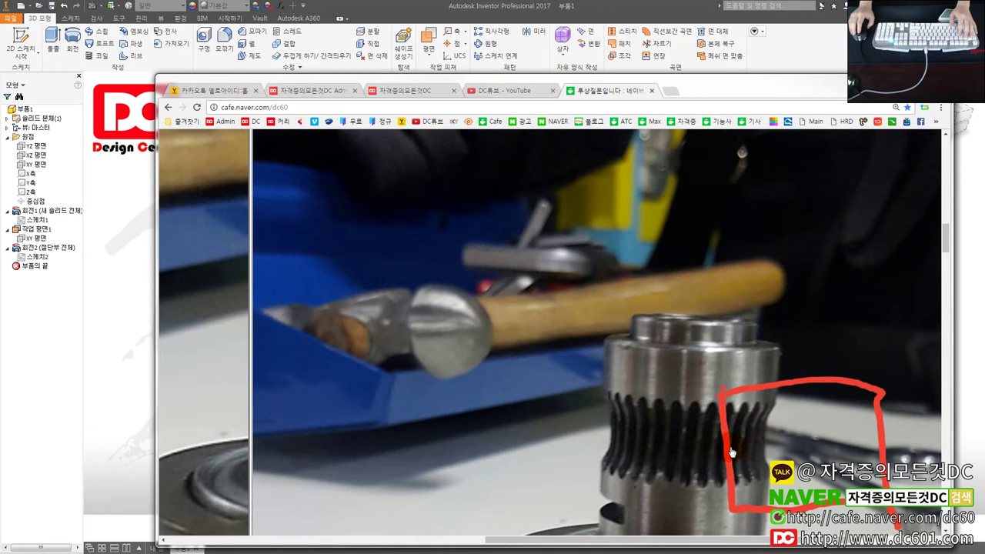
pyautogui.keyDown('ctrl'); pyautogui.scroll(-2, 713, 422); pyautogui.keyUp('ctrl')
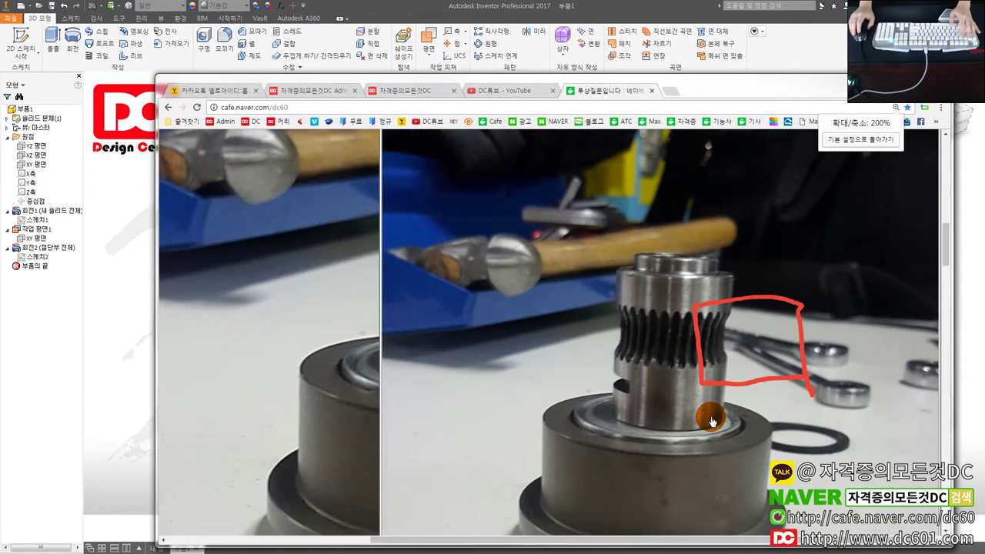
pyautogui.keyDown('ctrl'); pyautogui.scroll(-1, 712, 422); pyautogui.keyUp('ctrl')
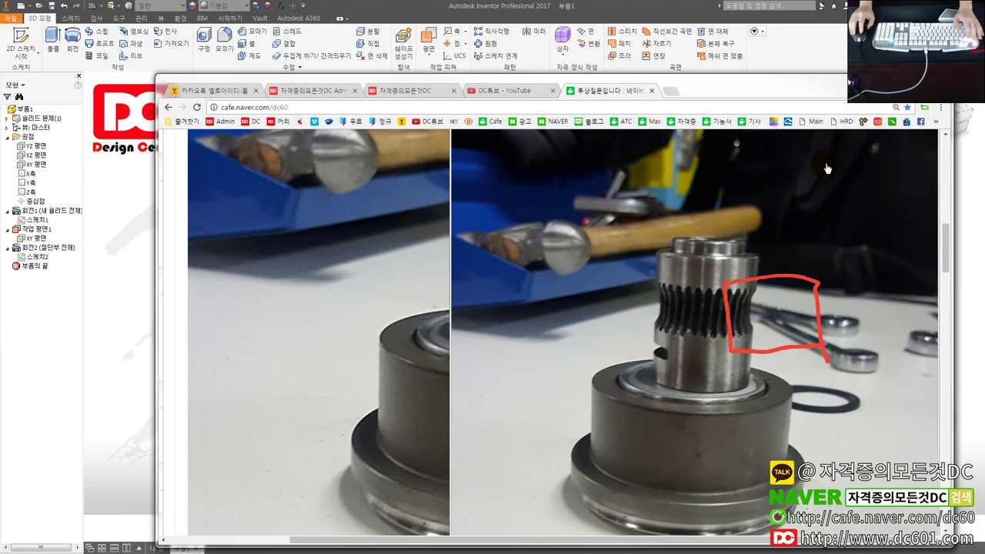
pyautogui.hotkey('alt', 'Tab')
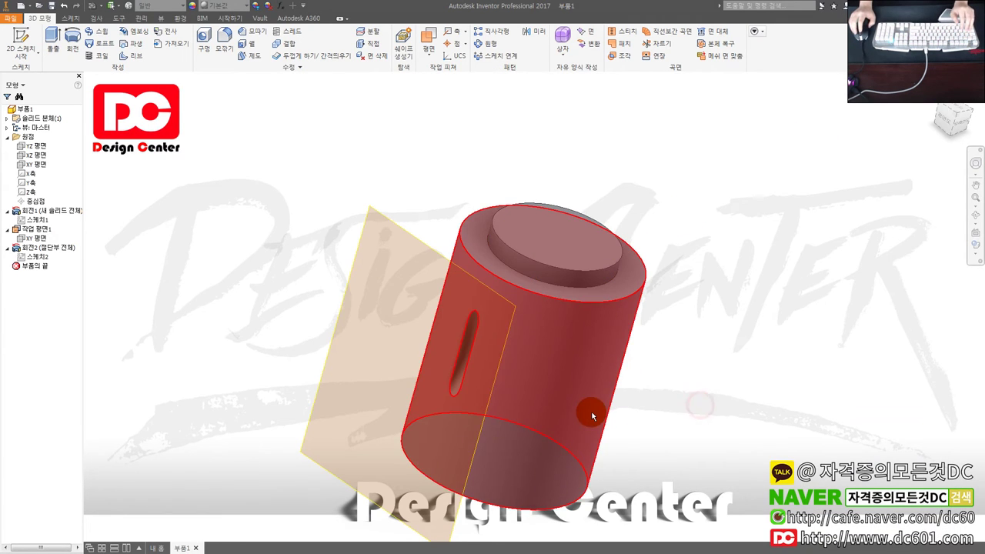
pyautogui.moveTo(558, 407)
pyautogui.keyDown('shift'); pyautogui.mouseDown(button='middle')
pyautogui.moveTo(528, 413)
pyautogui.moveTo(608, 413)
pyautogui.moveTo(534, 395)
pyautogui.moveTo(620, 407)
pyautogui.moveTo(359, 339)
pyautogui.mouseUp(button='middle'); pyautogui.keyUp('shift')
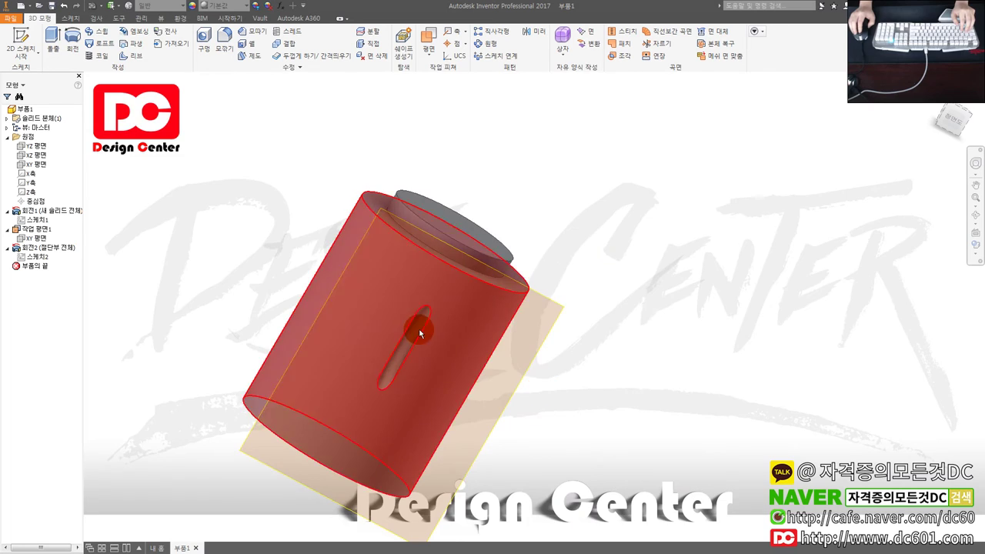
pyautogui.scroll(5, 418, 319)
pyautogui.scroll(-5, 417, 319)
pyautogui.keyDown('shift'); pyautogui.moveTo(479, 334); pyautogui.dragTo(378, 334, button='middle'); pyautogui.keyUp('shift')
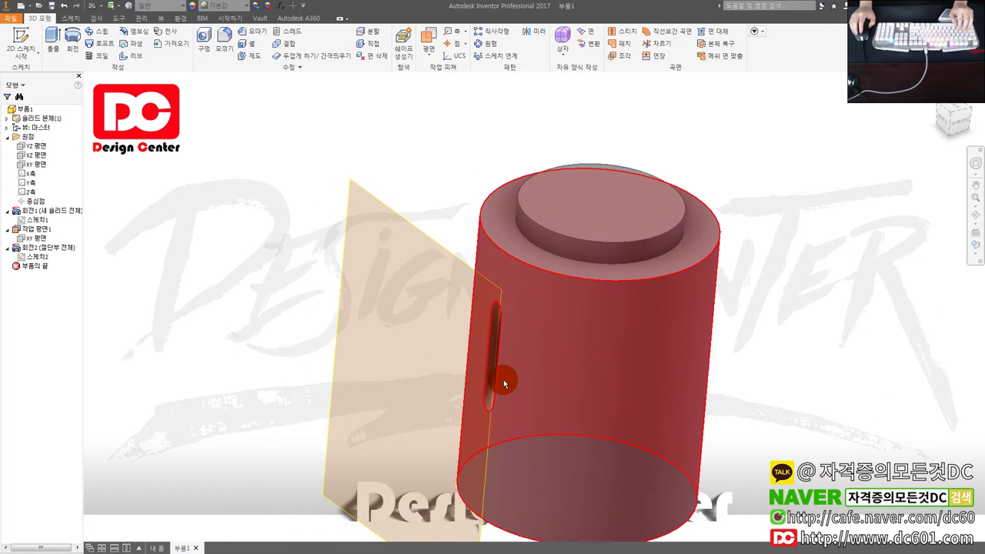
pyautogui.scroll(5, 489, 401)
pyautogui.moveTo(489, 400)
pyautogui.keyDown('shift'); pyautogui.mouseDown(button='middle')
pyautogui.moveTo(504, 402)
pyautogui.moveTo(402, 387)
pyautogui.mouseUp(button='middle'); pyautogui.keyUp('shift')
pyautogui.scroll(-5, 402, 387)
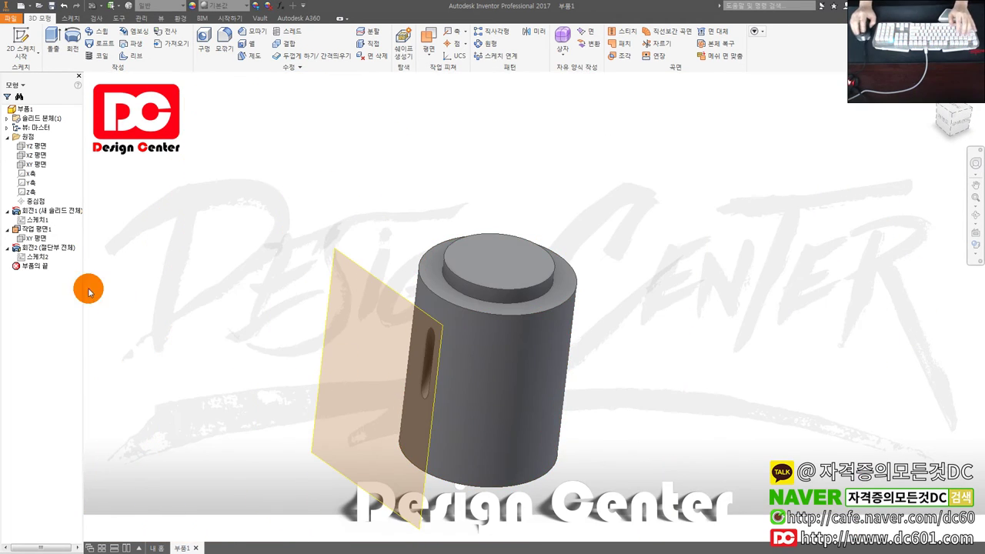
pyautogui.doubleClick(34, 256)
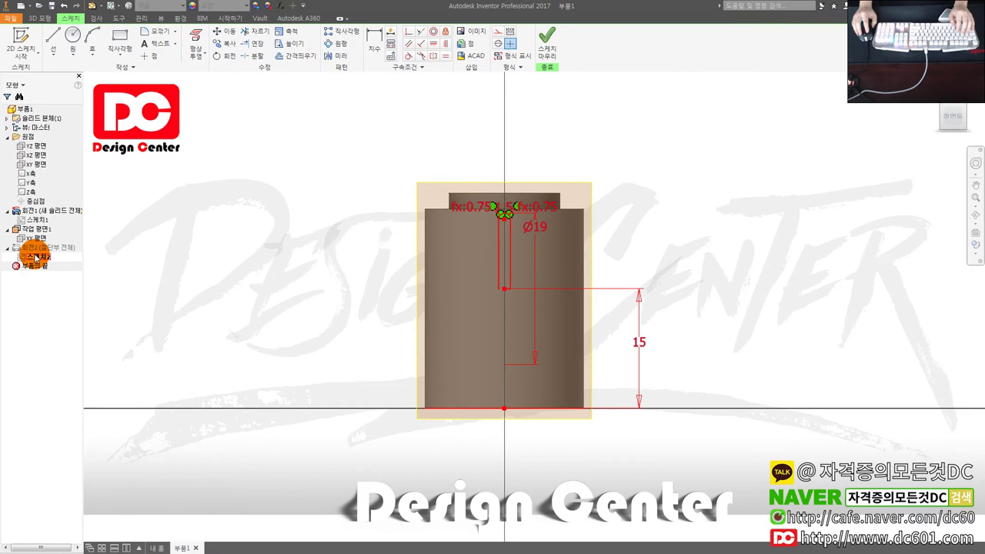
# Step: Exit the sketch and set Work Plane1's offset to 10 mm
pyautogui.click(547, 38)
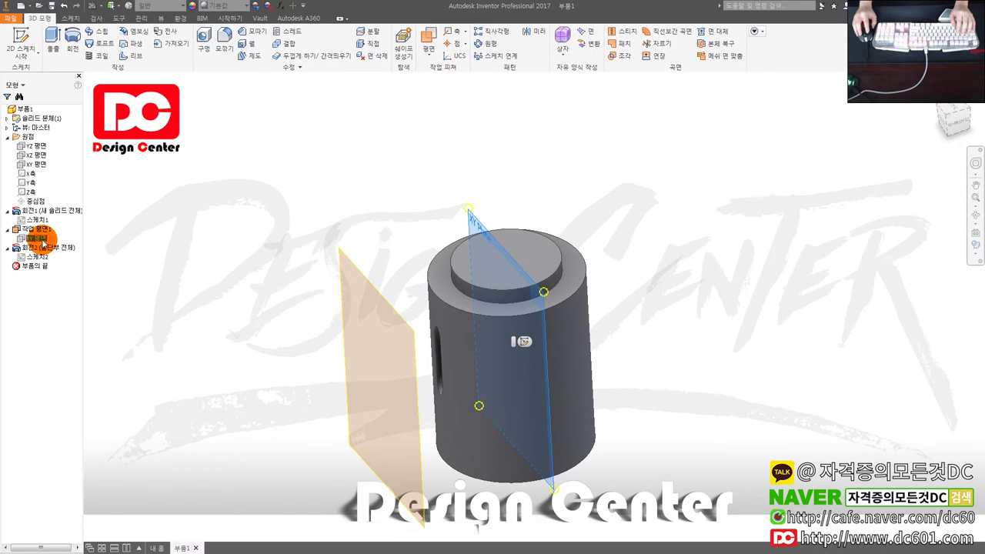
pyautogui.doubleClick(37, 229)
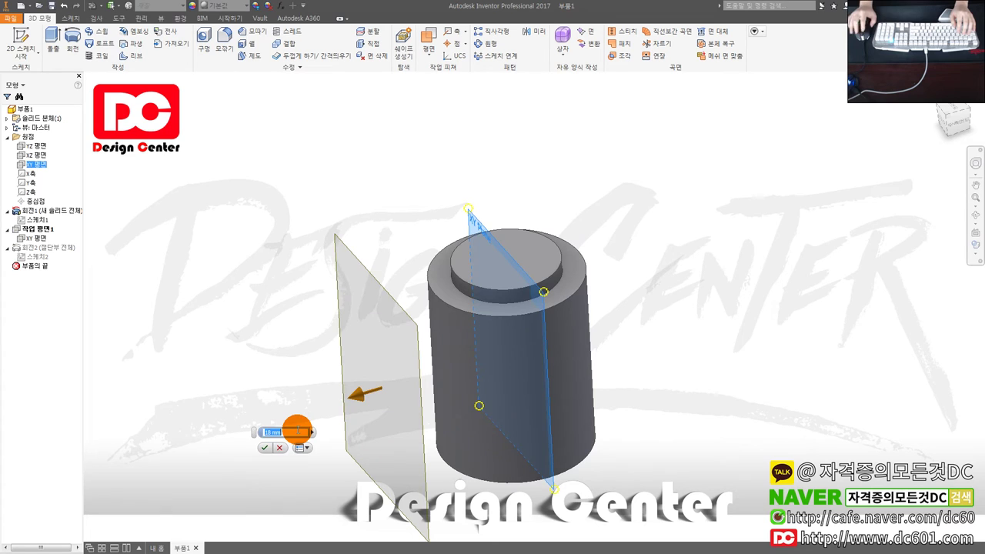
pyautogui.press('Return')
pyautogui.moveTo(397, 404)
pyautogui.keyDown('shift'); pyautogui.mouseDown(button='middle')
pyautogui.moveTo(426, 392)
pyautogui.moveTo(193, 355)
pyautogui.mouseUp(button='middle'); pyautogui.keyUp('shift')
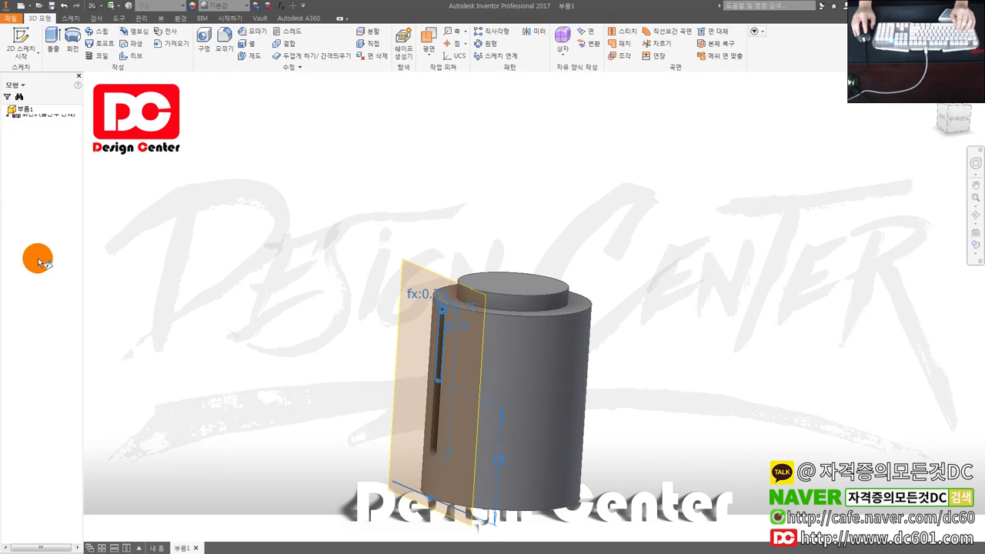
# Step: Shrink the slot sketch's diameter from Ø19 to Ø10 and inspect the updated slot
pyautogui.doubleClick(36, 257)
pyautogui.doubleClick(539, 229)
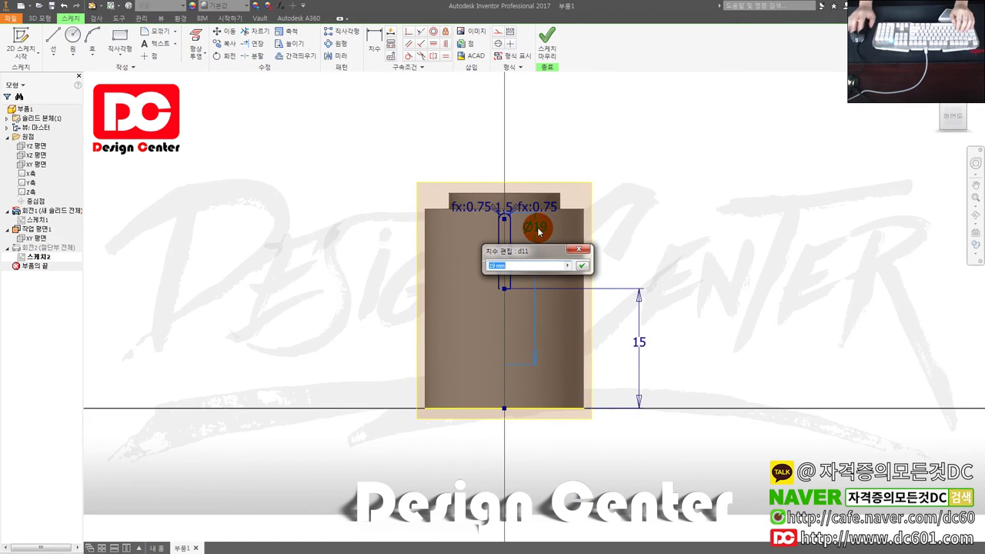
pyautogui.press('Return')
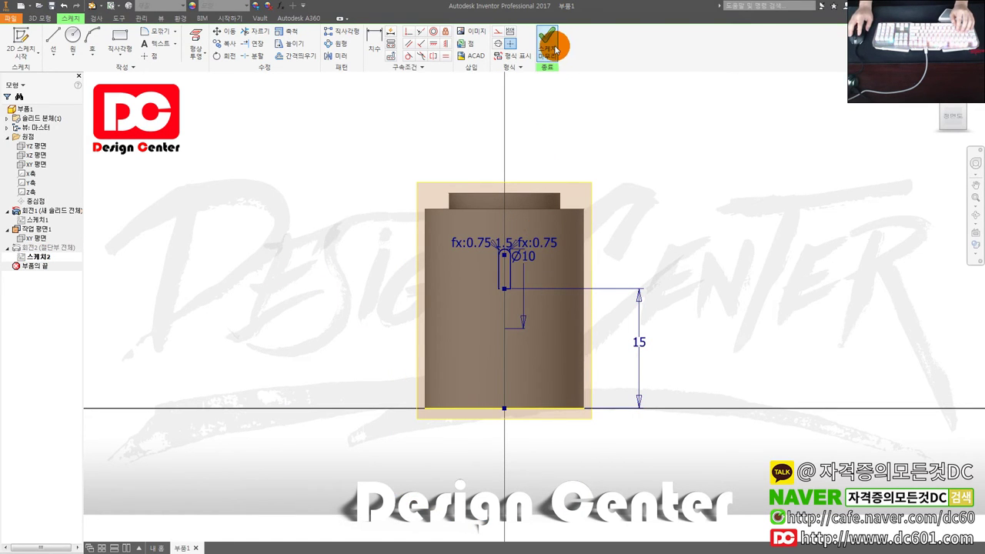
pyautogui.click(547, 40)
pyautogui.moveTo(400, 402)
pyautogui.keyDown('shift'); pyautogui.mouseDown(button='middle')
pyautogui.moveTo(477, 420)
pyautogui.moveTo(343, 407)
pyautogui.moveTo(503, 402)
pyautogui.moveTo(402, 403)
pyautogui.mouseUp(button='middle'); pyautogui.keyUp('shift')
pyautogui.scroll(3, 477, 419)
pyautogui.scroll(-3, 443, 381)
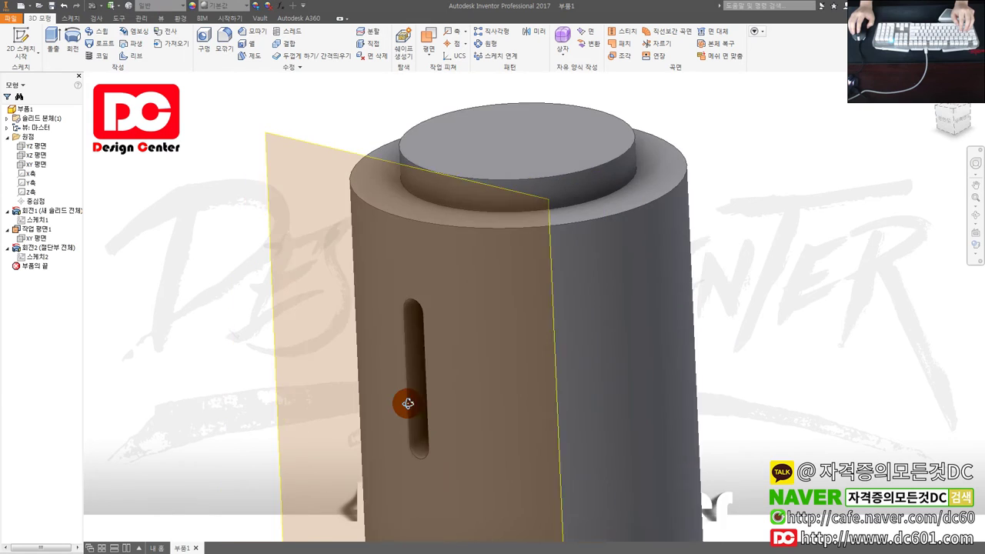
pyautogui.scroll(-1, 413, 406)
pyautogui.scroll(-3, 655, 398)
pyautogui.scroll(2, 531, 408)
pyautogui.moveTo(531, 408)
pyautogui.keyDown('shift'); pyautogui.mouseDown(button='middle')
pyautogui.moveTo(637, 393)
pyautogui.moveTo(457, 408)
pyautogui.mouseUp(button='middle'); pyautogui.keyUp('shift')
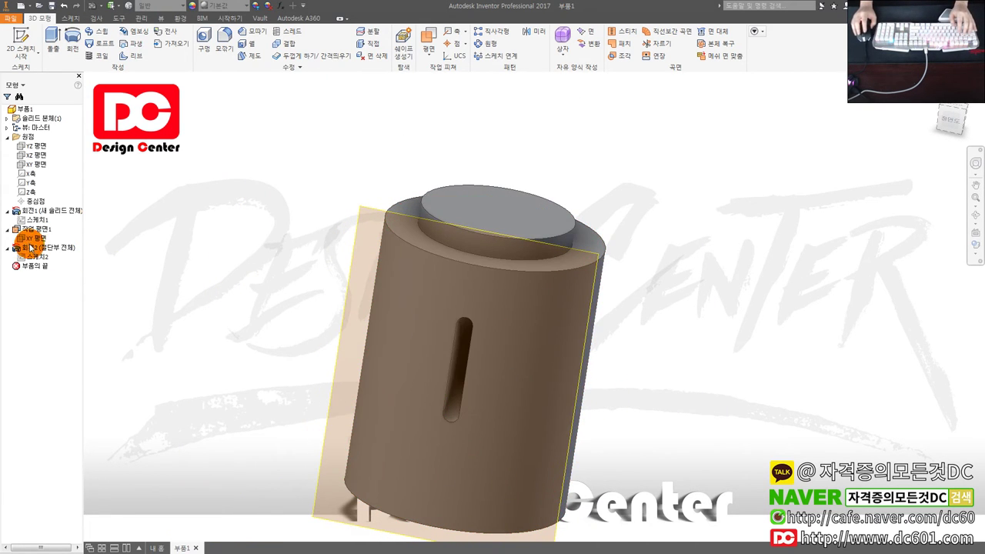
pyautogui.rightClick(29, 231)
pyautogui.click(226, 277)
pyautogui.moveTo(225, 277)
pyautogui.keyDown('shift'); pyautogui.mouseDown(button='middle')
pyautogui.moveTo(385, 341)
pyautogui.moveTo(294, 332)
pyautogui.moveTo(323, 331)
pyautogui.mouseUp(button='middle'); pyautogui.keyUp('shift')
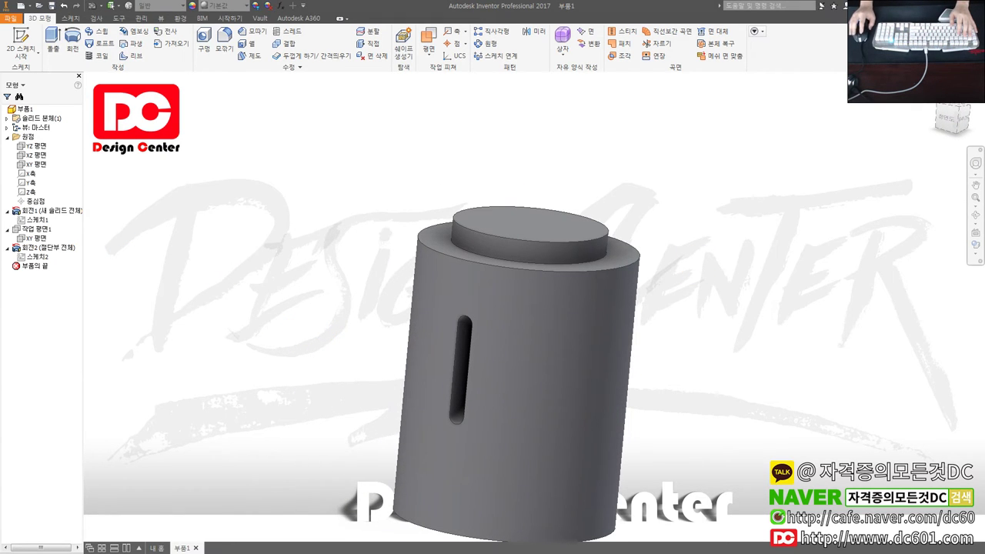
# Step: Circular-pattern the slot cut 24 times around the cylinder's axis
pyautogui.hotkey('alt', 'Tab')
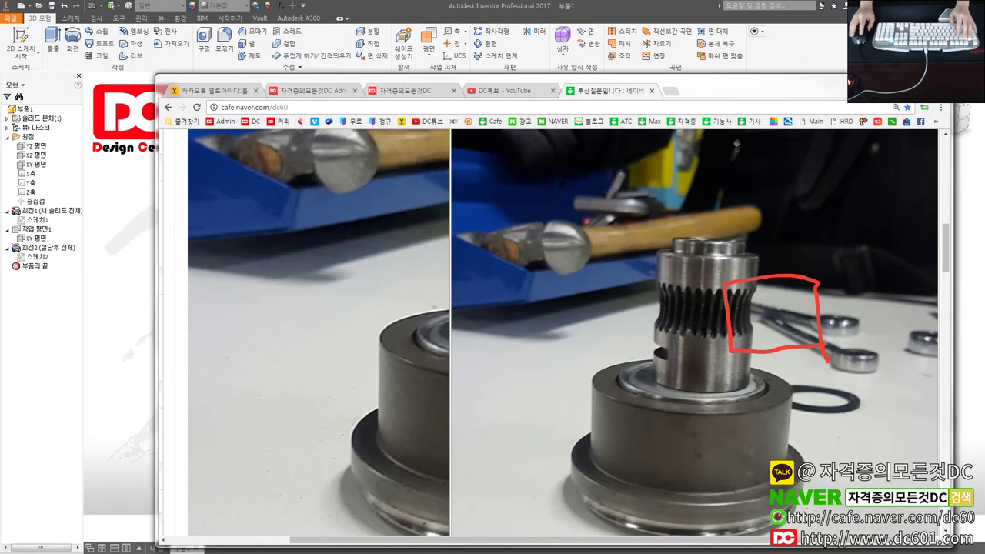
pyautogui.hotkey('alt', 'Tab')
pyautogui.moveTo(659, 357)
pyautogui.keyDown('shift'); pyautogui.mouseDown(button='middle')
pyautogui.moveTo(308, 292)
pyautogui.moveTo(289, 311)
pyautogui.mouseUp(button='middle'); pyautogui.keyUp('shift')
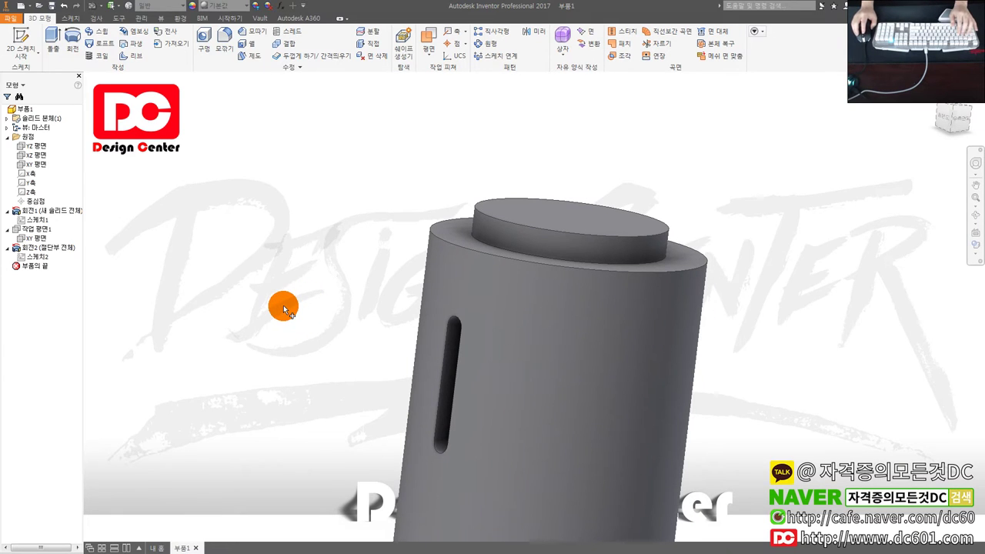
pyautogui.hotkey('ctrl', 'shift', 'o')
pyautogui.click(46, 247)
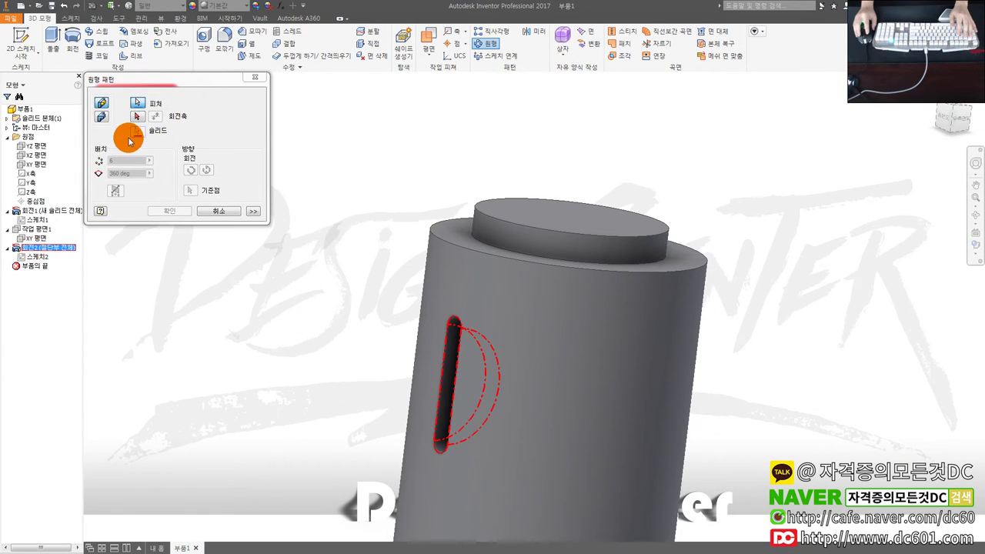
pyautogui.click(541, 330)
pyautogui.write('24')
pyautogui.click(166, 209)
# Step: Compare the ring of slots with the reference photo and display the slot sketch's dimensions
pyautogui.moveTo(282, 255)
pyautogui.keyDown('shift'); pyautogui.mouseDown(button='middle')
pyautogui.moveTo(242, 303)
pyautogui.moveTo(560, 366)
pyautogui.moveTo(488, 376)
pyautogui.moveTo(402, 406)
pyautogui.moveTo(508, 369)
pyautogui.moveTo(519, 409)
pyautogui.mouseUp(button='middle'); pyautogui.keyUp('shift')
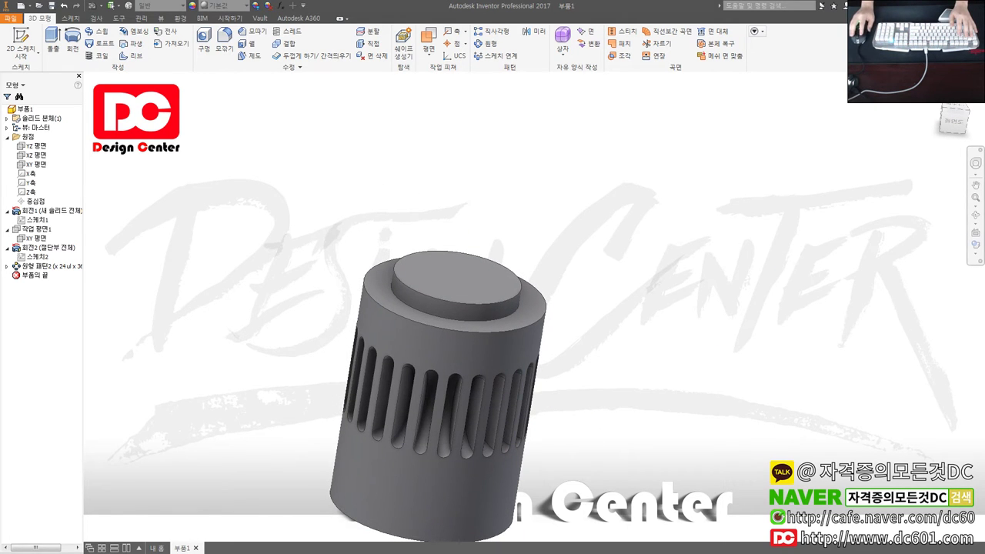
pyautogui.hotkey('alt', 'Tab')
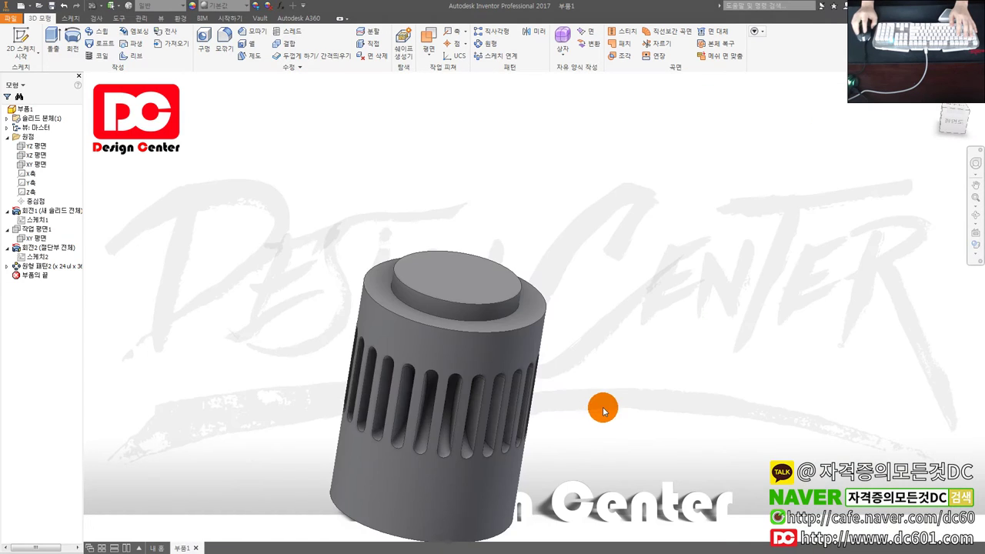
pyautogui.keyDown('shift'); pyautogui.moveTo(593, 402); pyautogui.dragTo(546, 351, button='middle'); pyautogui.keyUp('shift')
pyautogui.click(27, 257)
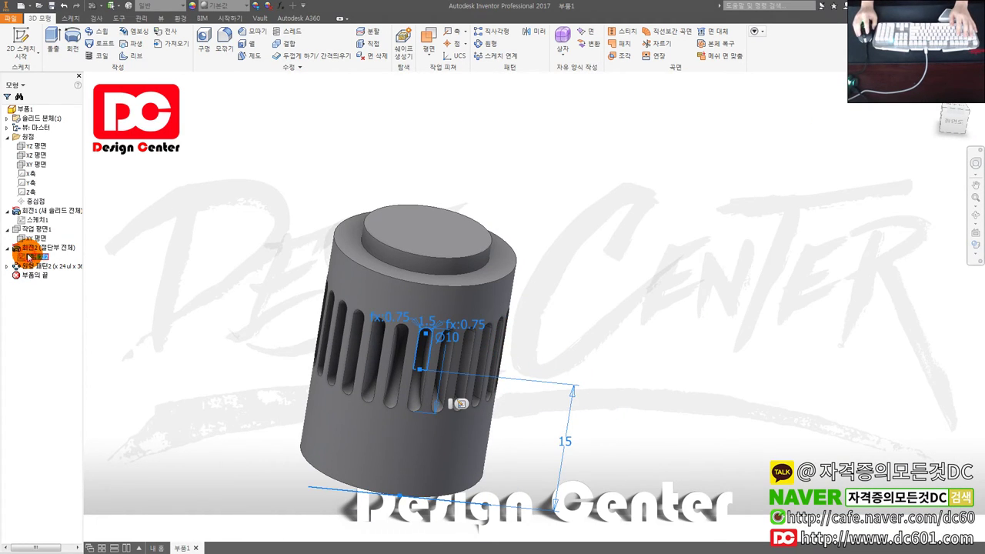
pyautogui.keyDown('shift'); pyautogui.moveTo(539, 477); pyautogui.dragTo(257, 358, button='middle'); pyautogui.keyUp('shift')
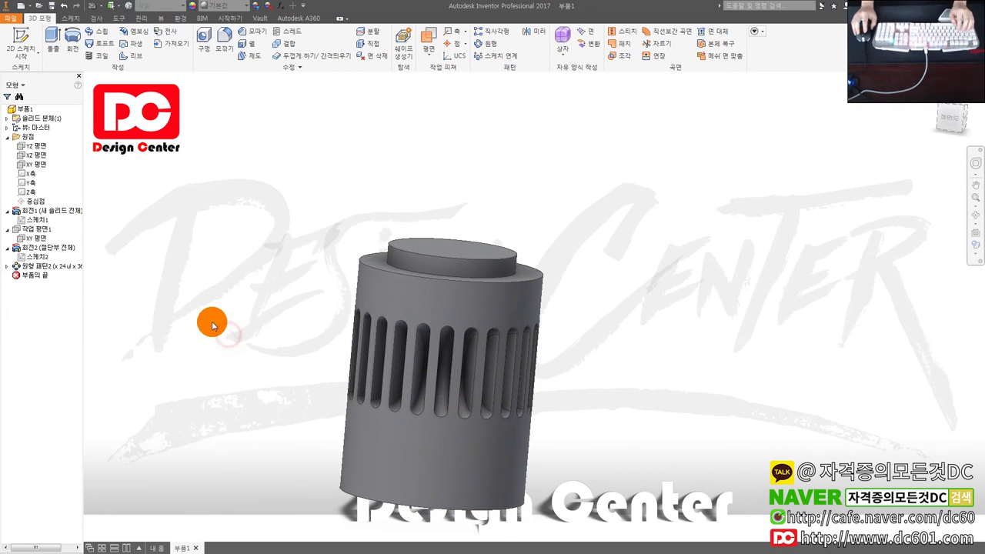
pyautogui.click(36, 146)
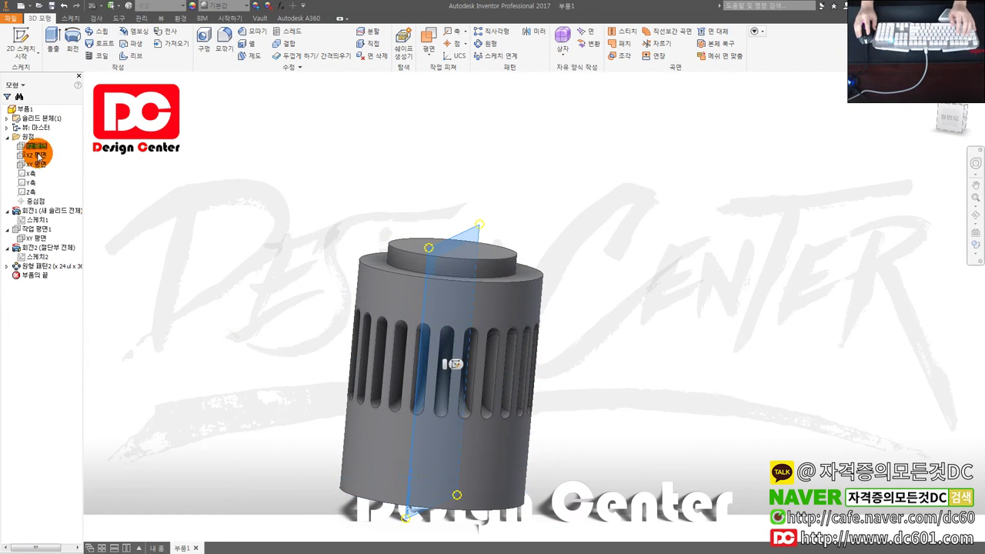
# Step: Start a sketch on the XY plane with a circle beside the cylinder, centre 15 above the base
pyautogui.click(36, 164)
pyautogui.press('s')
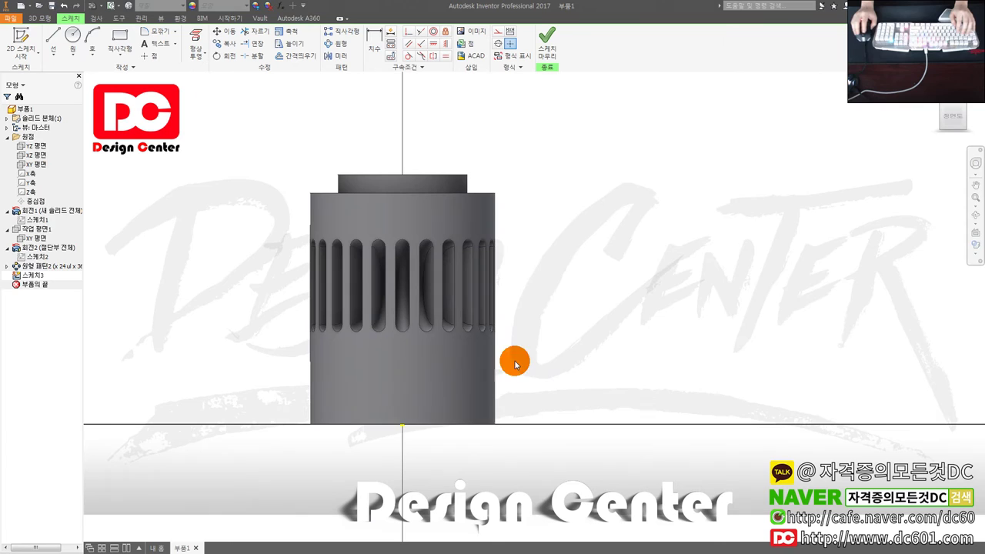
pyautogui.press('c')
pyautogui.click(567, 282)
pyautogui.click(609, 335)
pyautogui.press('d')
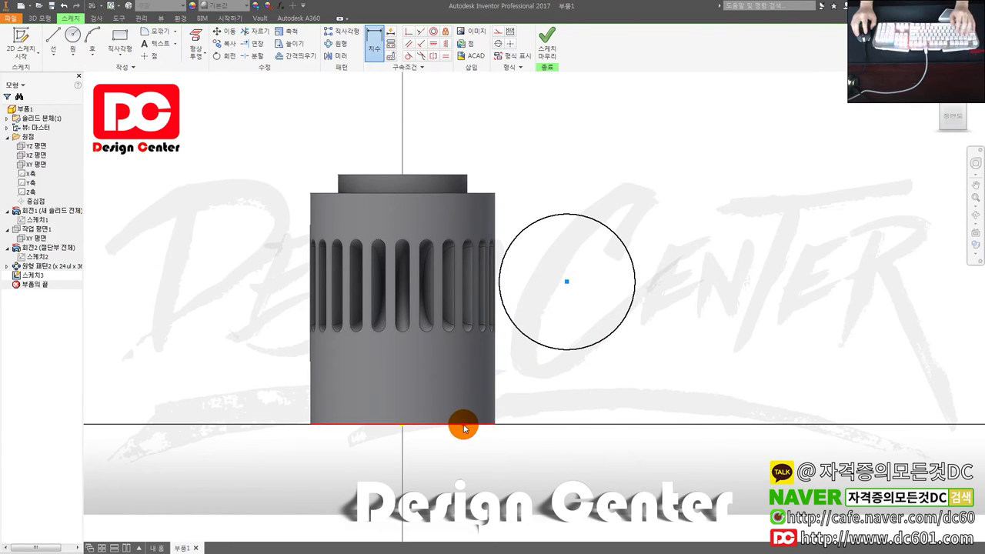
pyautogui.click(464, 429)
pyautogui.click(706, 372)
pyautogui.write('15')
pyautogui.press('Return')
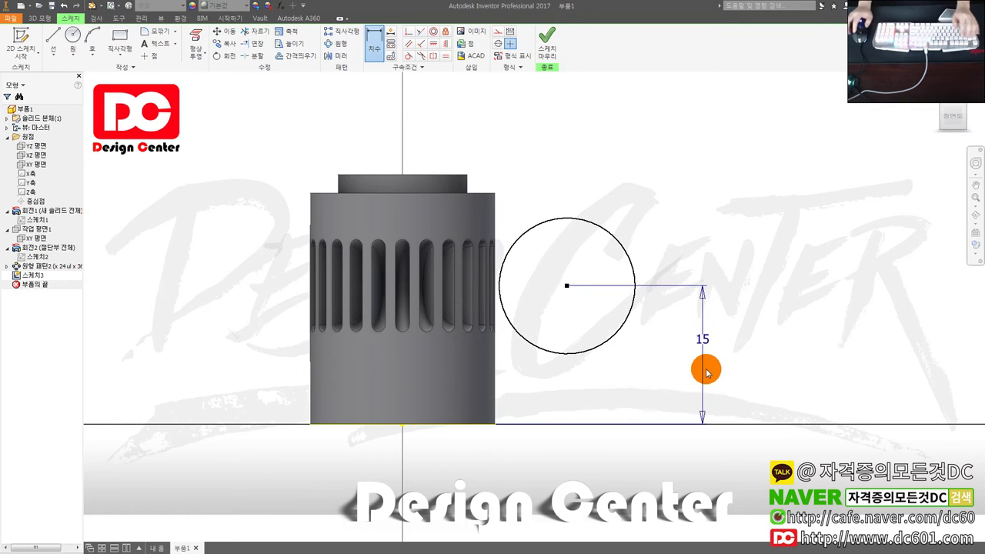
pyautogui.press('Escape')
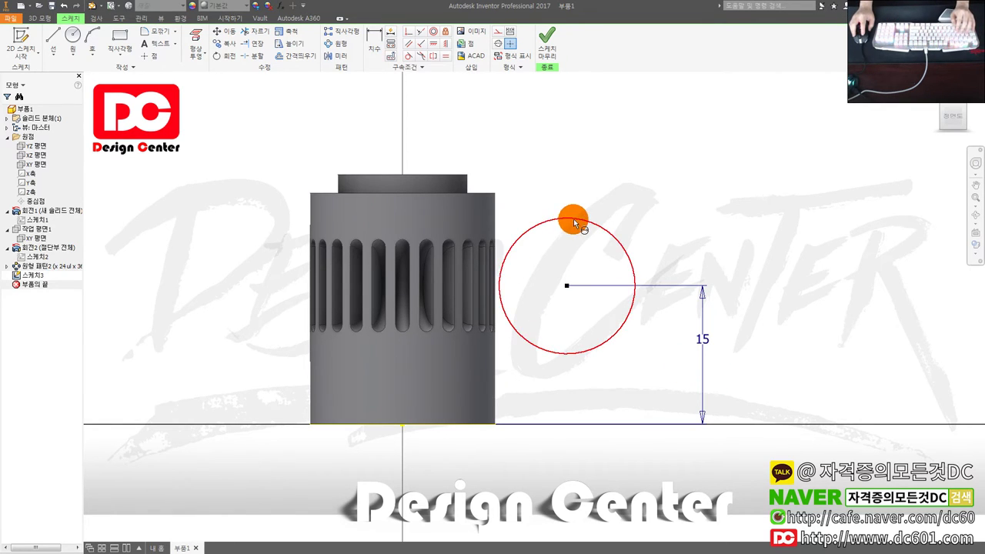
# Step: Remove the circle's 14.7 diameter dimension, enlarge and shift the circle, then view the reference photo
pyautogui.press('d')
pyautogui.click(573, 223)
pyautogui.click(616, 211)
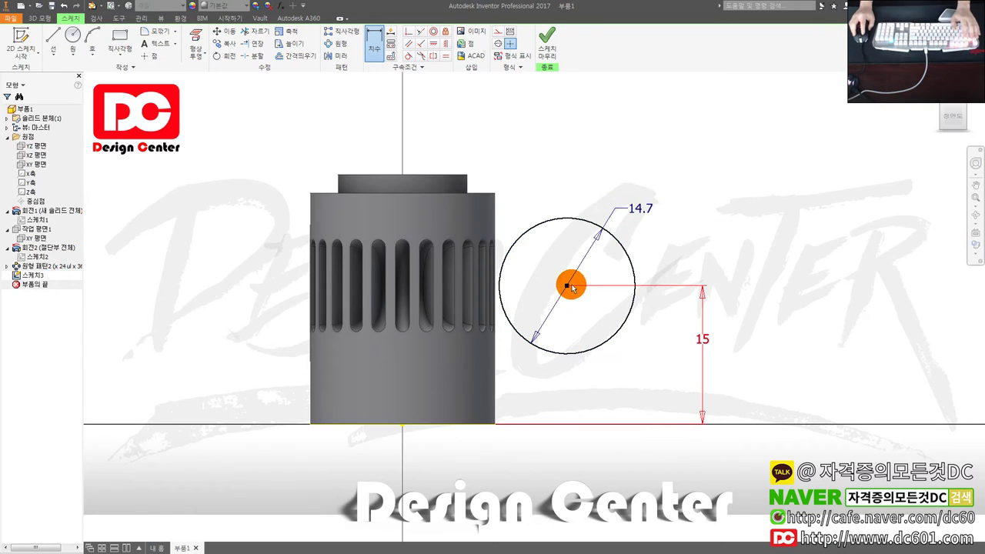
pyautogui.moveTo(567, 287); pyautogui.dragTo(551, 285)
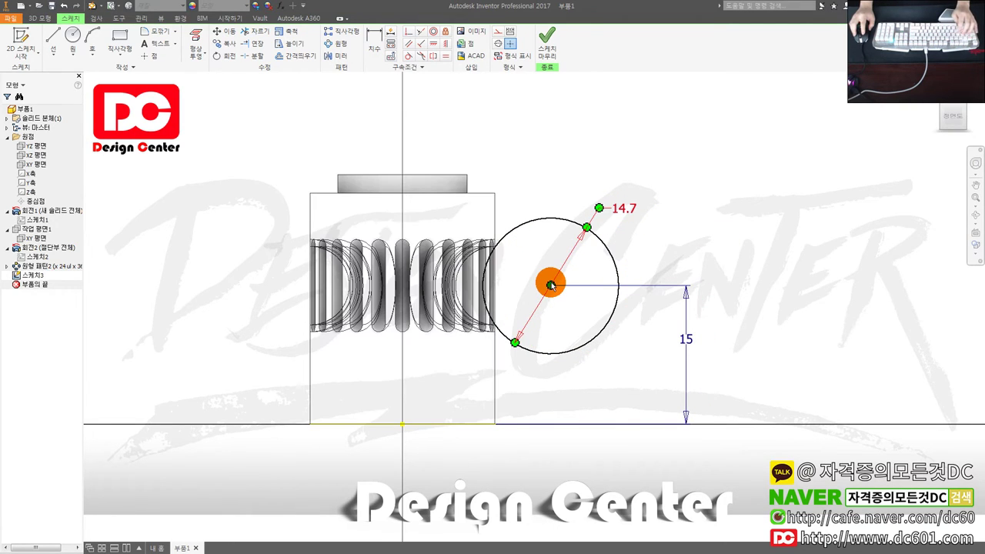
pyautogui.moveTo(551, 286); pyautogui.dragTo(593, 286)
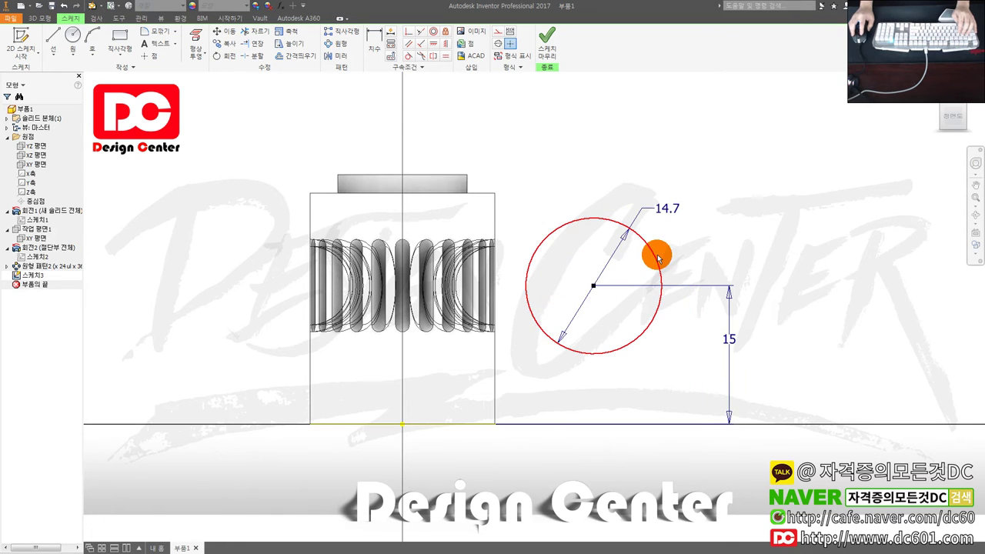
pyautogui.click(655, 215)
pyautogui.press('Delete')
pyautogui.moveTo(648, 247); pyautogui.dragTo(684, 197)
pyautogui.moveTo(651, 244); pyautogui.dragTo(693, 198)
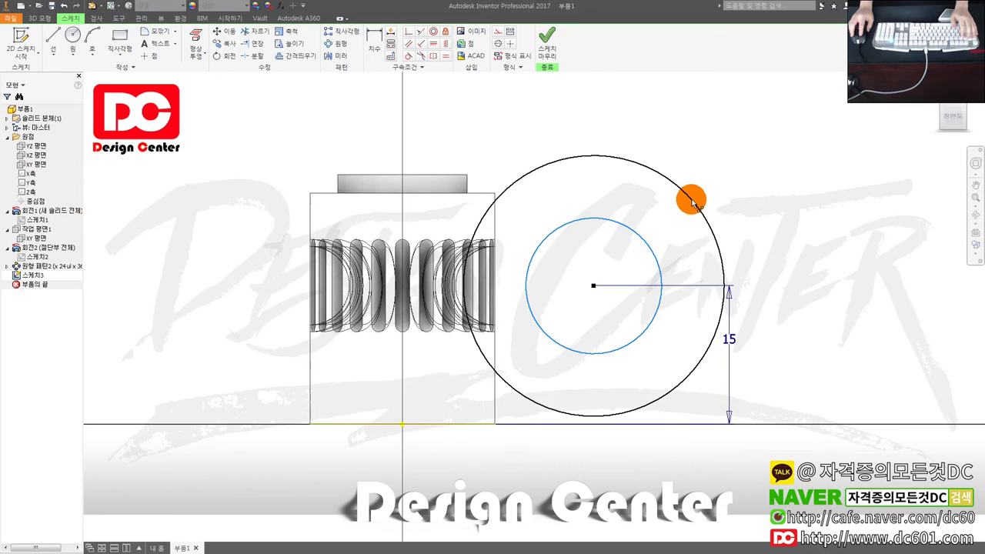
pyautogui.moveTo(594, 287); pyautogui.dragTo(613, 286)
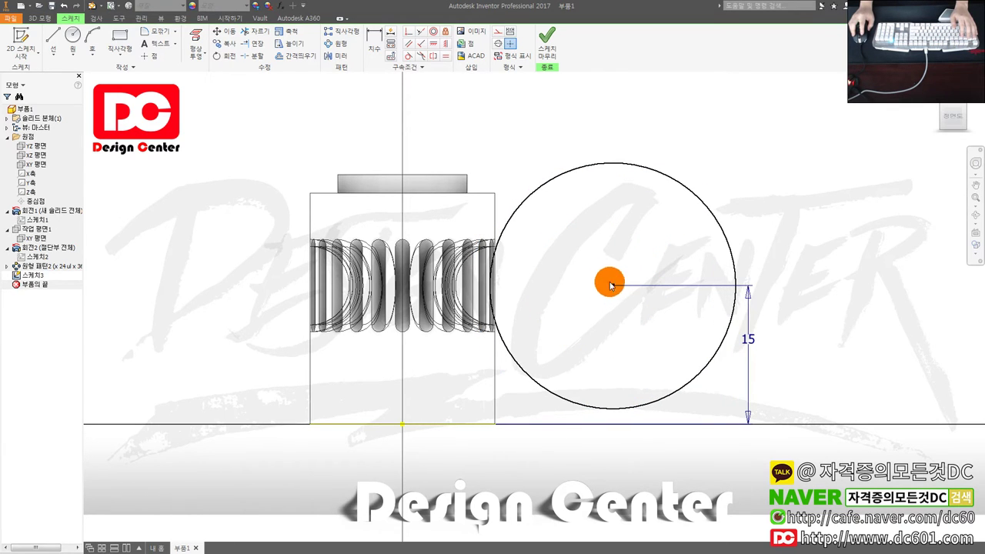
pyautogui.hotkey('alt', 'Tab')
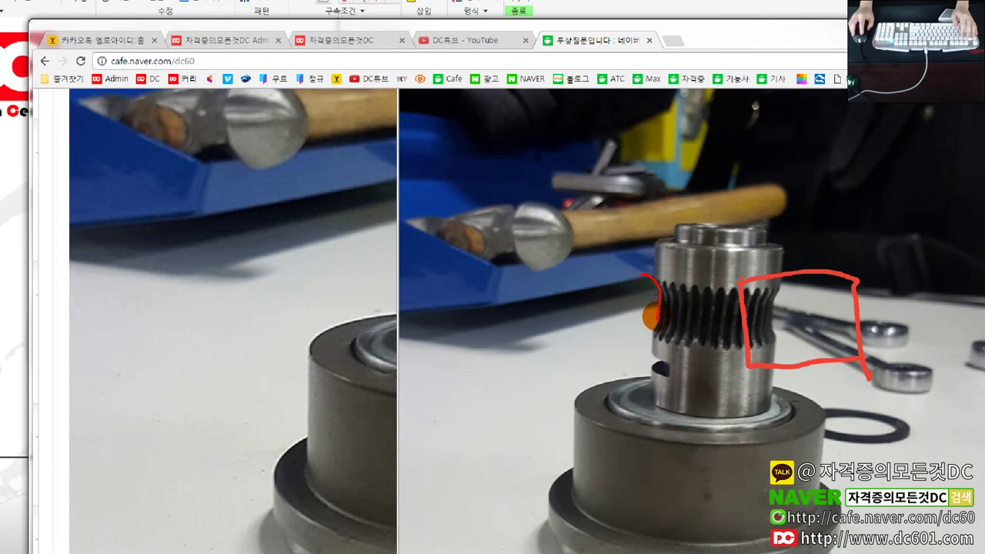
# Step: Circle in red the rounded-cut region left of the grooves on the photo, then return to Inventor
pyautogui.moveTo(623, 334); pyautogui.dragTo(644, 344)
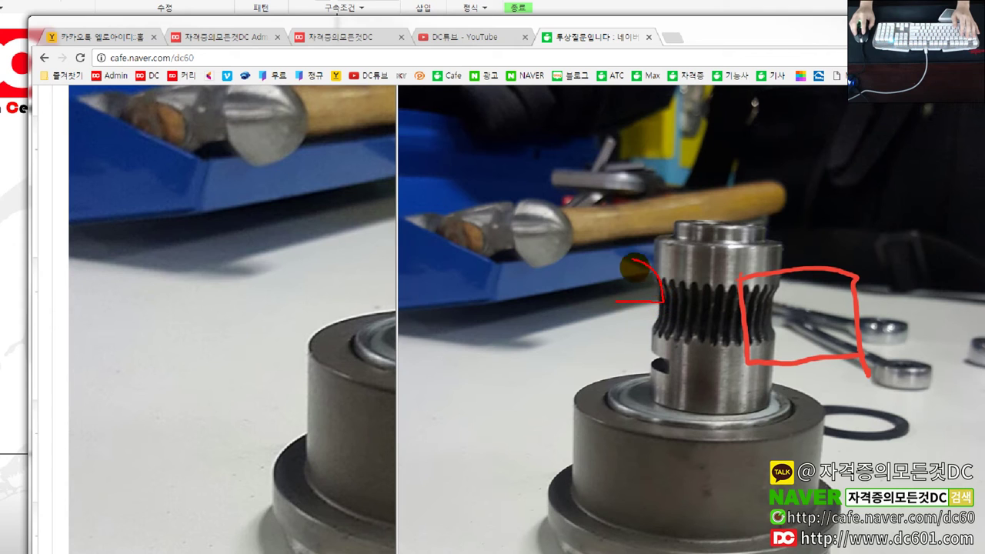
pyautogui.moveTo(585, 277)
pyautogui.mouseDown()
pyautogui.moveTo(598, 341)
pyautogui.moveTo(651, 322)
pyautogui.mouseUp()
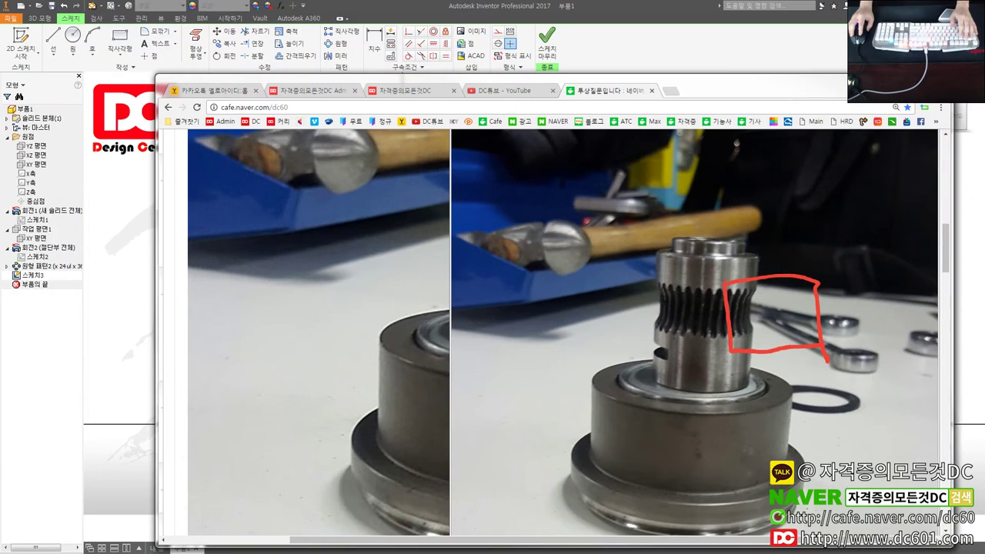
pyautogui.hotkey('alt', 'Tab')
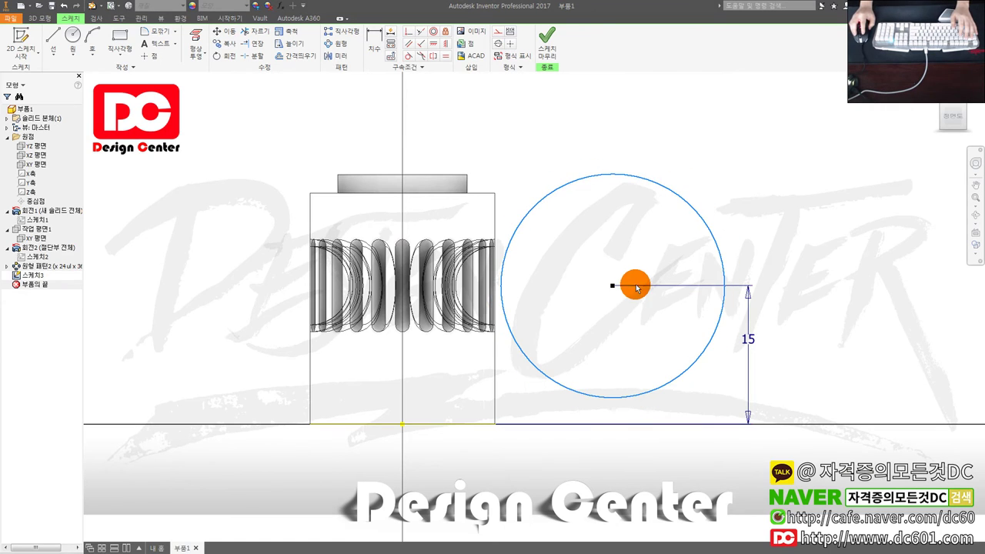
# Step: Try repositioning the circle nearer the cylinder while checking the reference photo
pyautogui.click(611, 285)
pyautogui.hotkey('ctrl', 'z')
pyautogui.click(670, 199)
pyautogui.hotkey('ctrl', 'z')
pyautogui.click(599, 288)
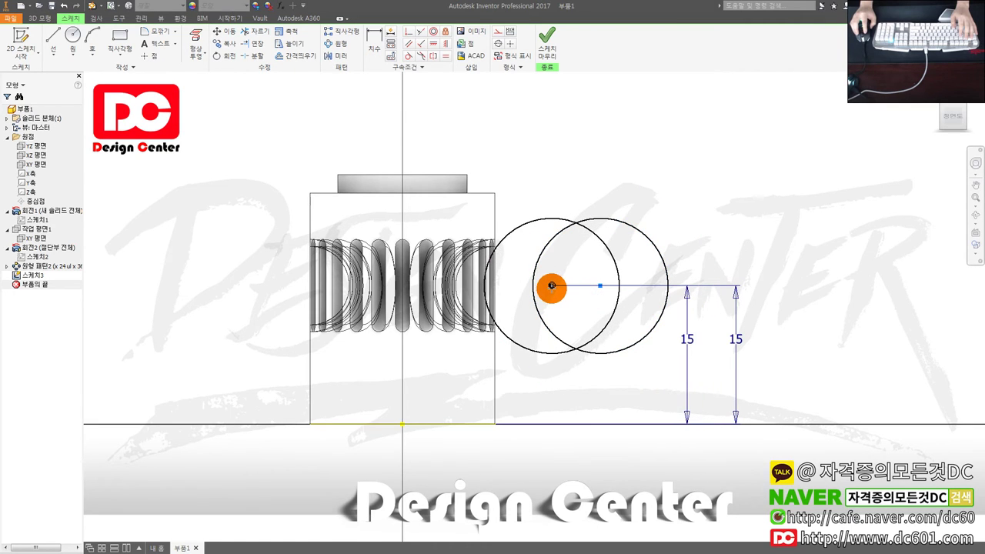
pyautogui.click(551, 288)
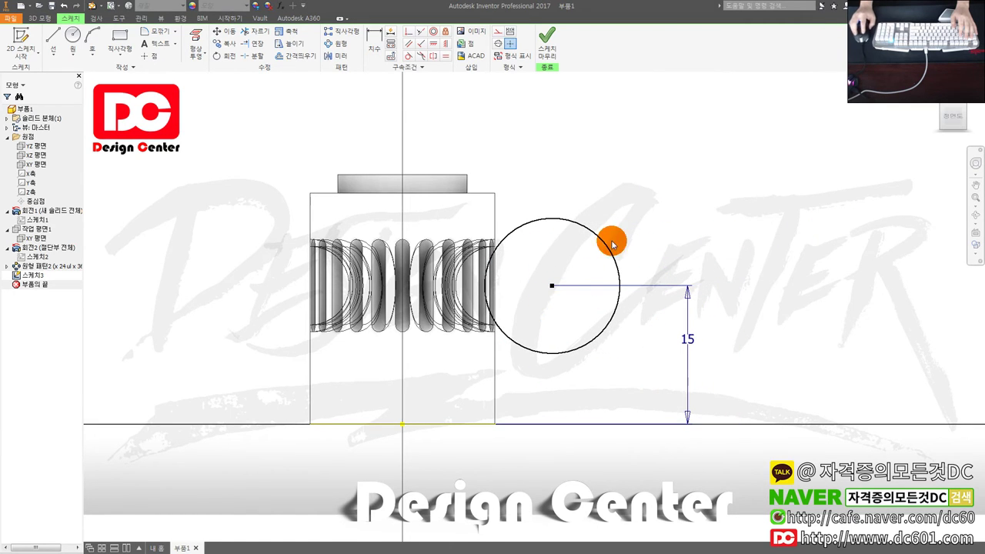
pyautogui.hotkey('alt', 'Tab')
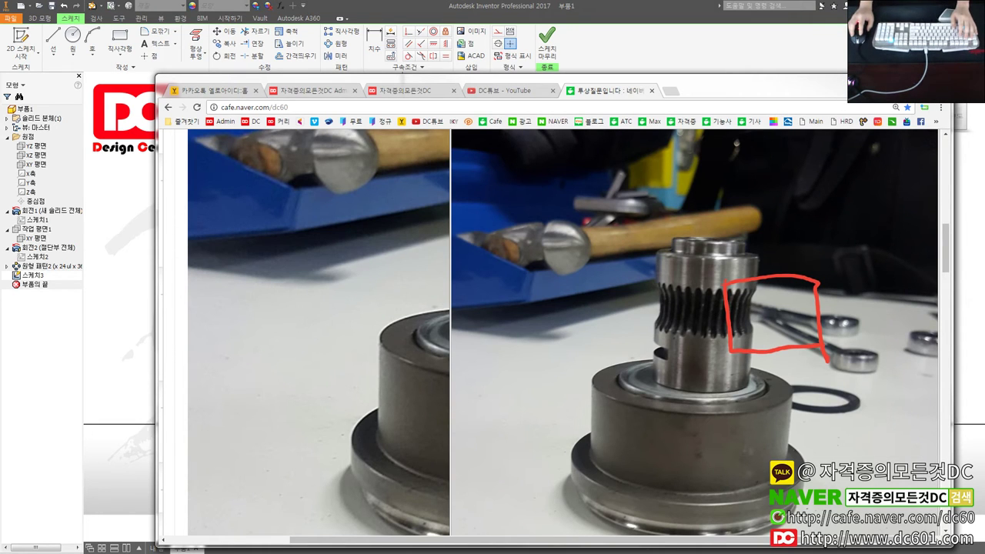
pyautogui.hotkey('alt', 'Tab')
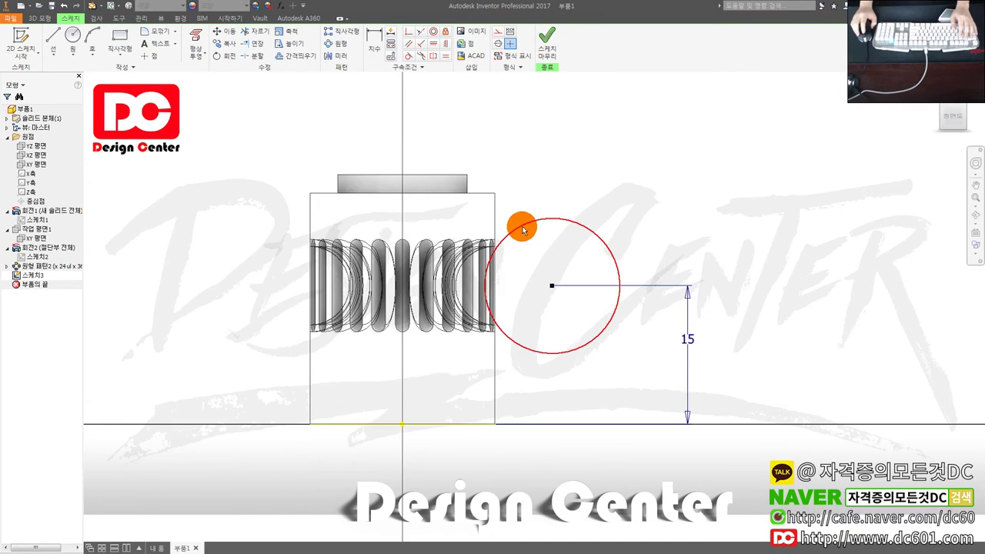
pyautogui.scroll(-3, 521, 297)
pyautogui.scroll(-2, 576, 344)
pyautogui.moveTo(570, 344); pyautogui.dragTo(569, 338)
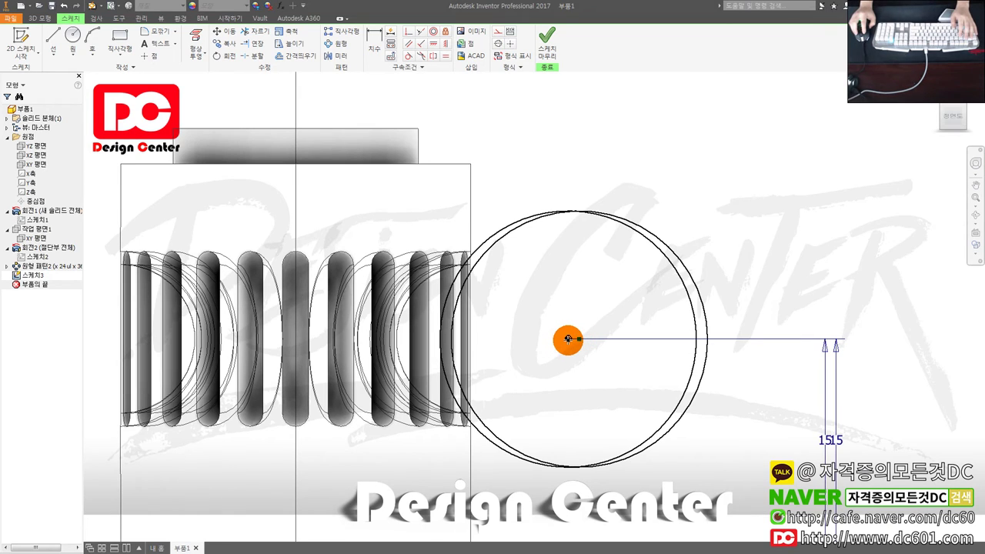
pyautogui.press('Escape')
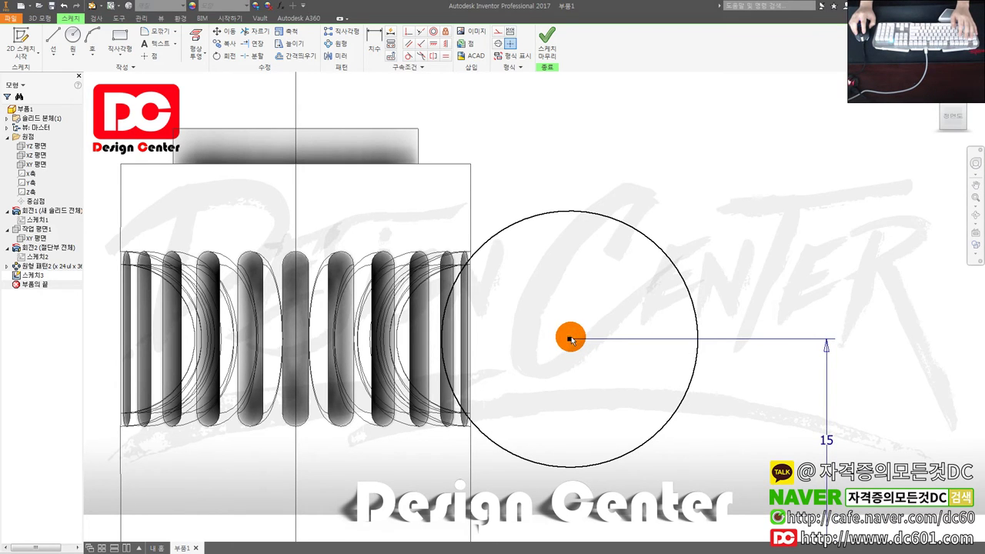
# Step: Draw a new circle and dimension its diameter to 14 mm
pyautogui.moveTo(571, 334); pyautogui.dragTo(644, 244)
pyautogui.click(576, 310)
pyautogui.click(566, 340)
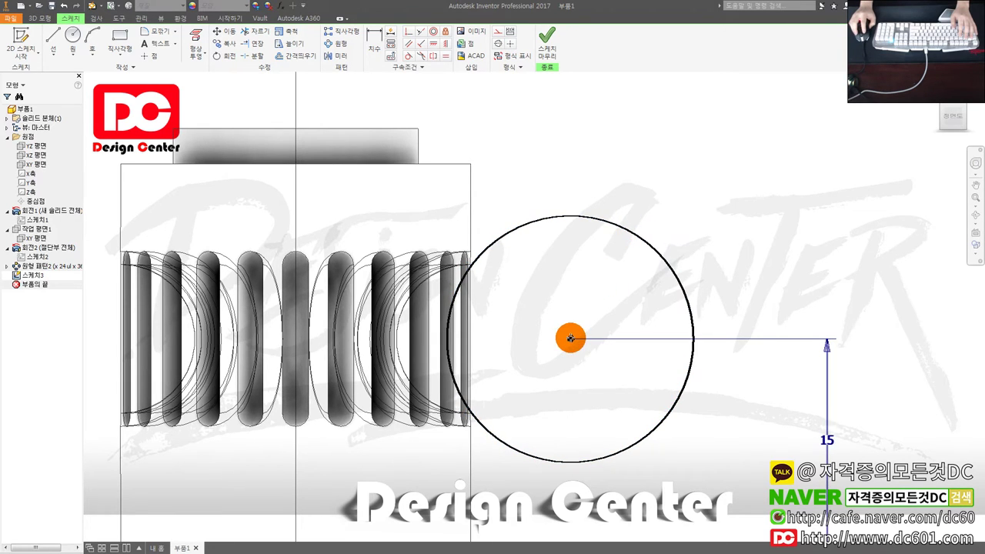
pyautogui.scroll(-3, 590, 302)
pyautogui.press('d')
pyautogui.click(621, 266)
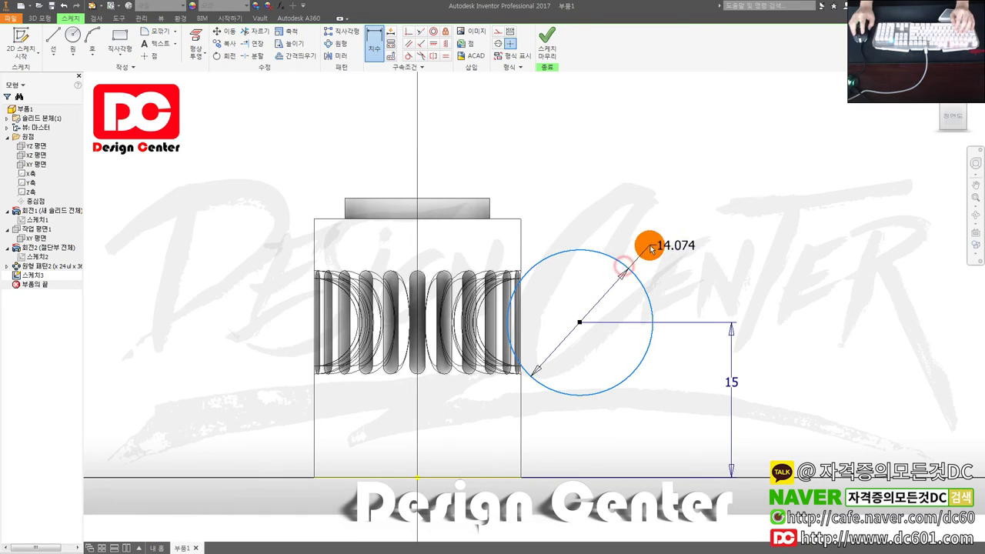
pyautogui.click(679, 250)
pyautogui.write('14')
pyautogui.press('Return')
# Step: Attempt a height dimension from the base line, keeping the existing 15 mm height
pyautogui.moveTo(531, 415); pyautogui.dragTo(510, 372, button='middle')
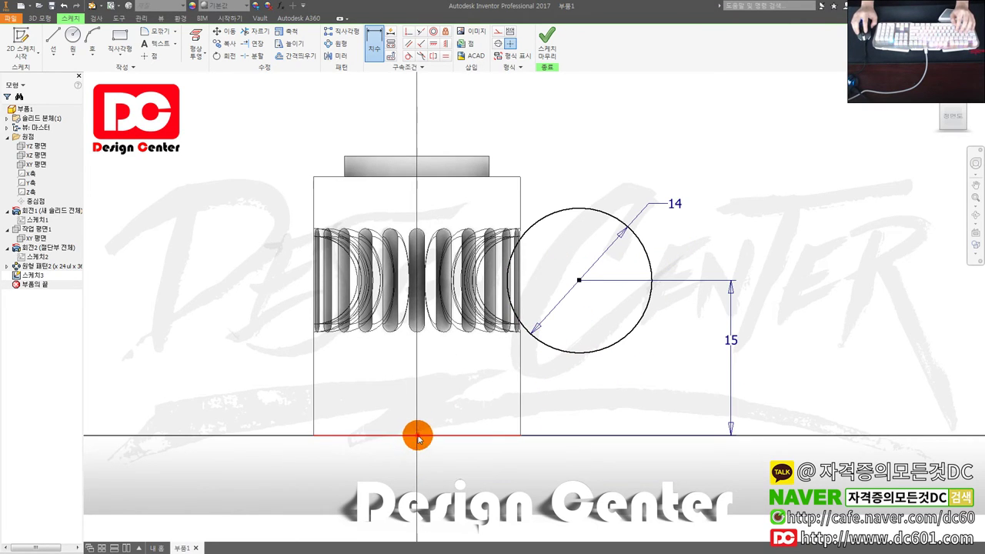
pyautogui.click(417, 436)
pyautogui.click(578, 280)
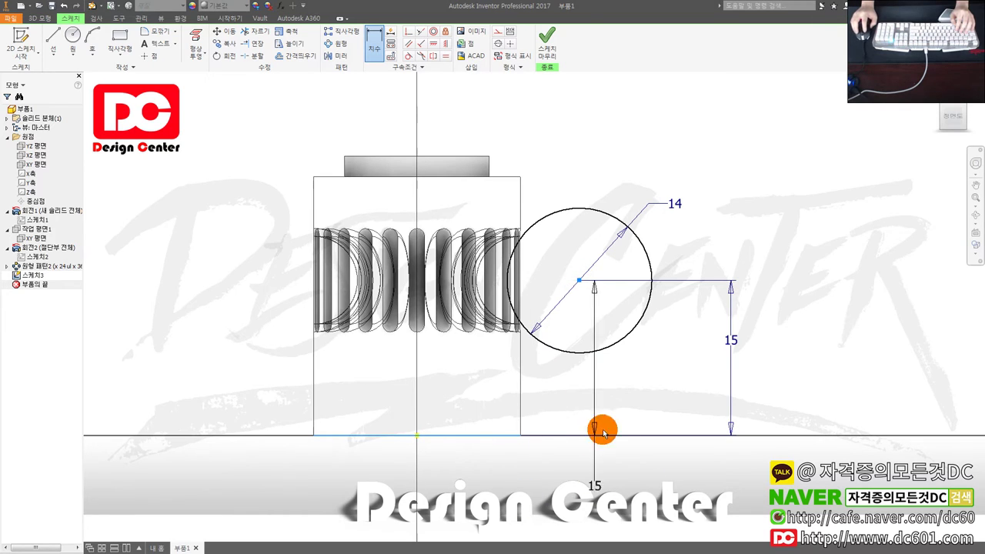
pyautogui.press('Escape')
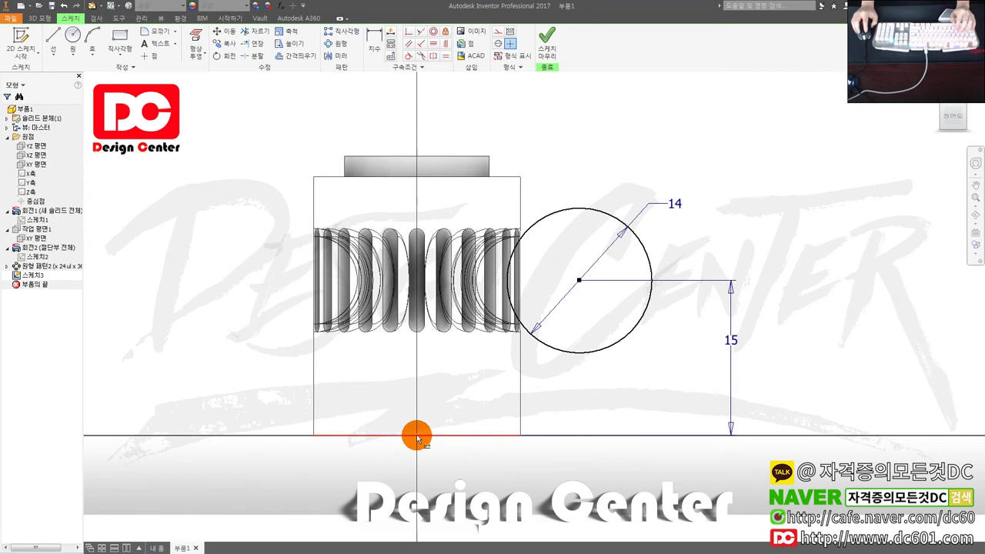
pyautogui.press('d')
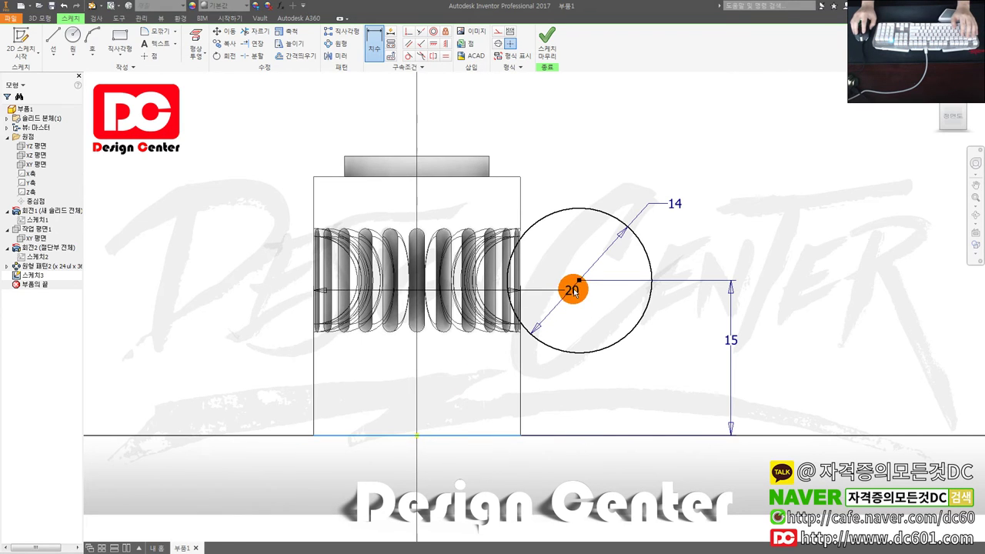
pyautogui.press('Escape')
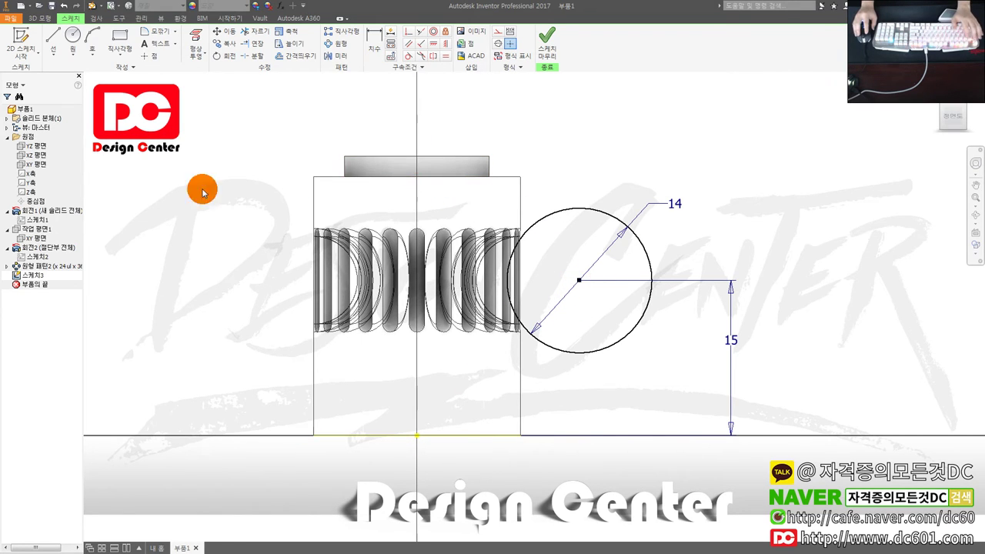
# Step: Project the vertical axis and dimension the circle centre 15 mm from it
pyautogui.press('p')
pyautogui.click(31, 182)
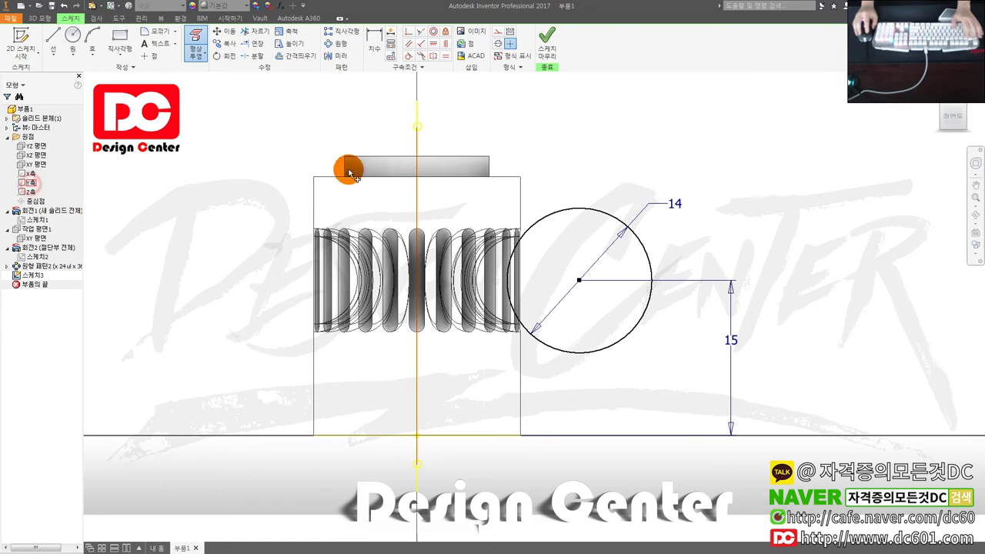
pyautogui.press('d')
pyautogui.click(415, 190)
pyautogui.click(579, 281)
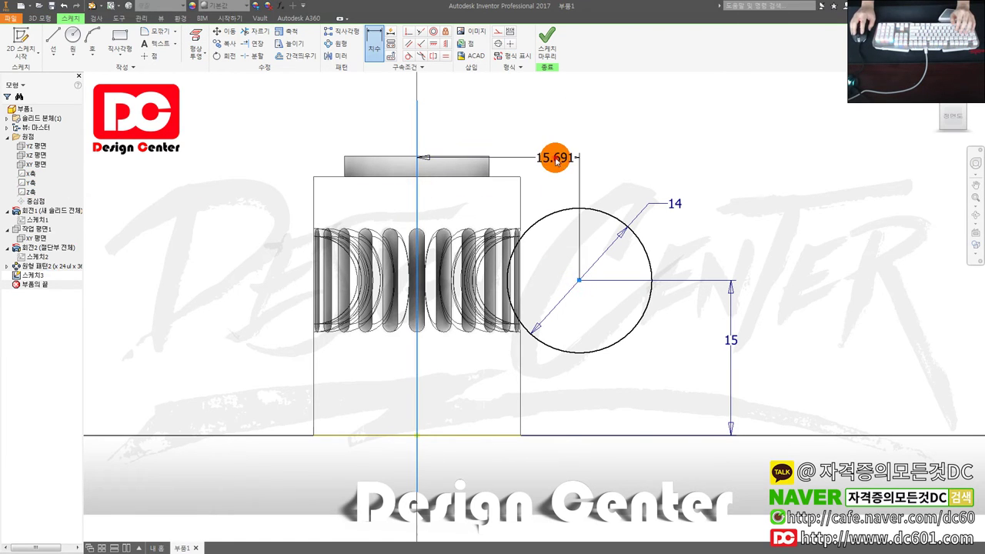
pyautogui.click(556, 160)
pyautogui.write('15')
pyautogui.press('Return')
# Step: Change the circle centre's distance from the axis to 16 mm
pyautogui.doubleClick(551, 158)
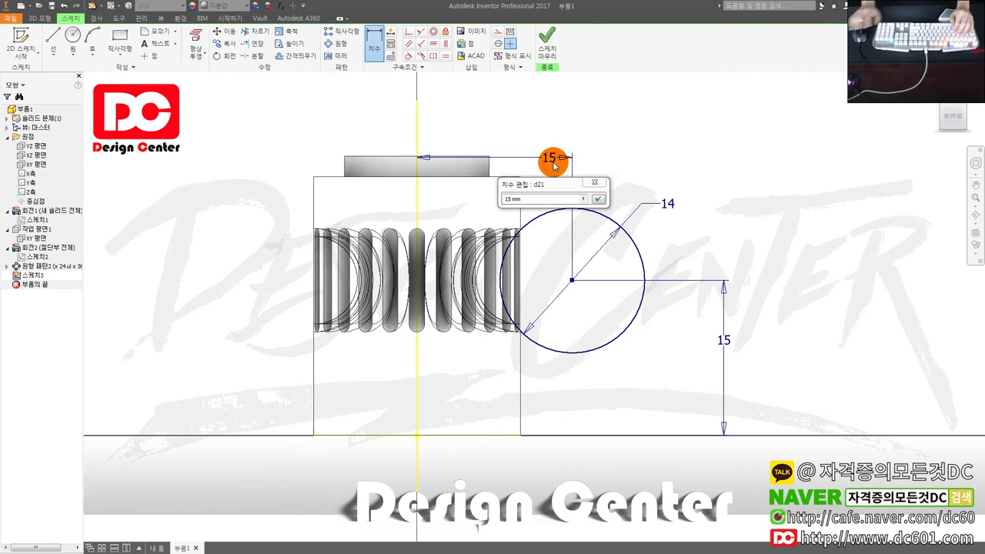
pyautogui.press('Return')
pyautogui.doubleClick(553, 162)
pyautogui.write('16')
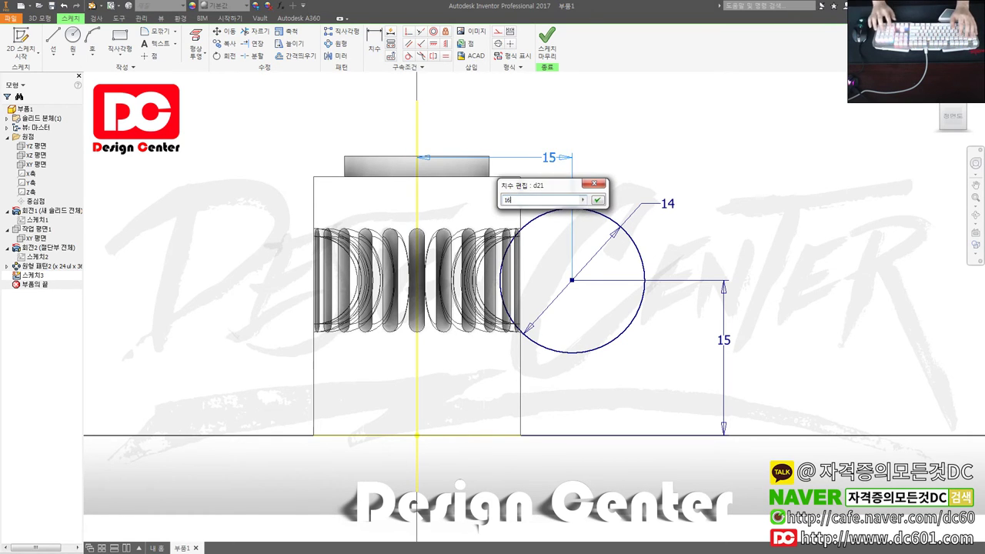
pyautogui.press('Return')
pyautogui.press('r')
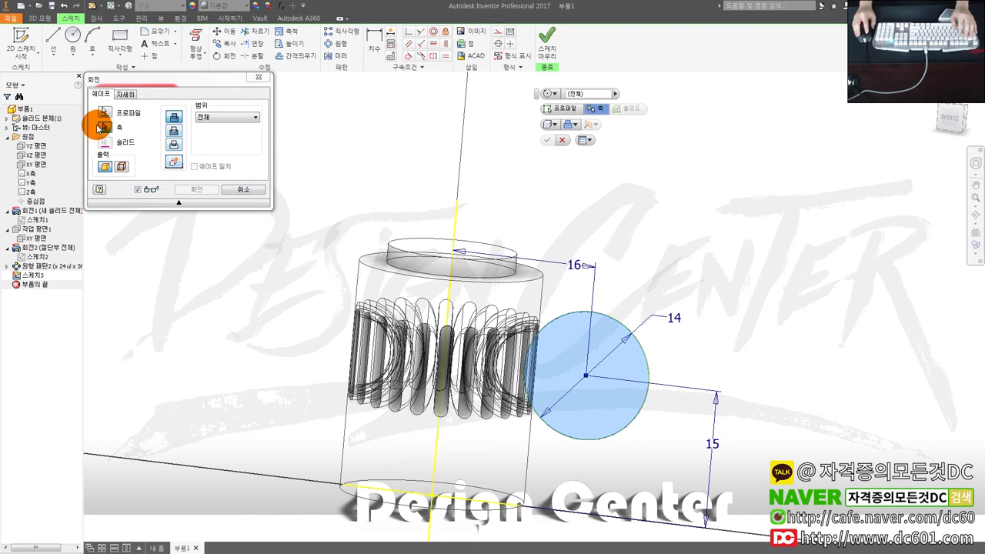
# Step: Revolve-cut the Ø14 circle around the vertical centre line, creating Revolve3
pyautogui.click(173, 130)
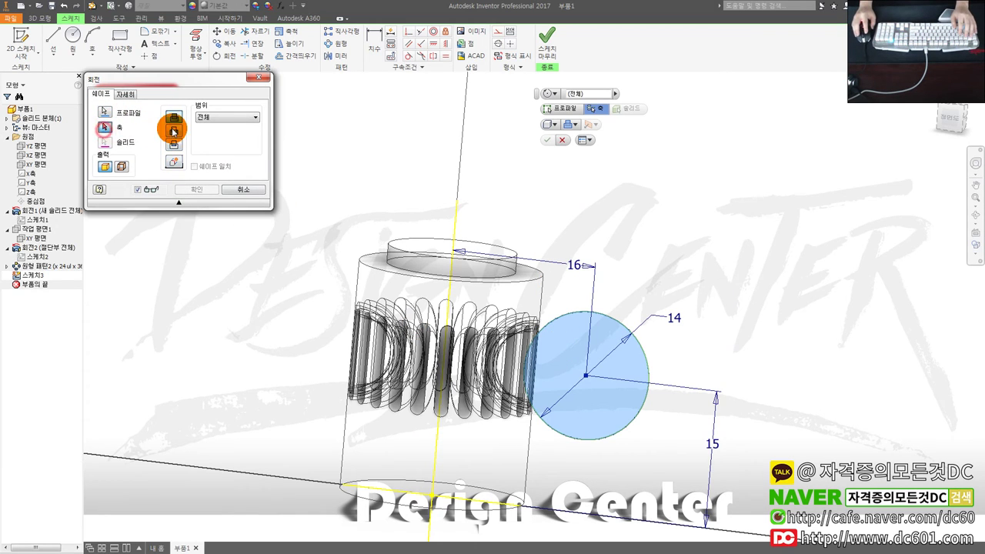
pyautogui.click(31, 197)
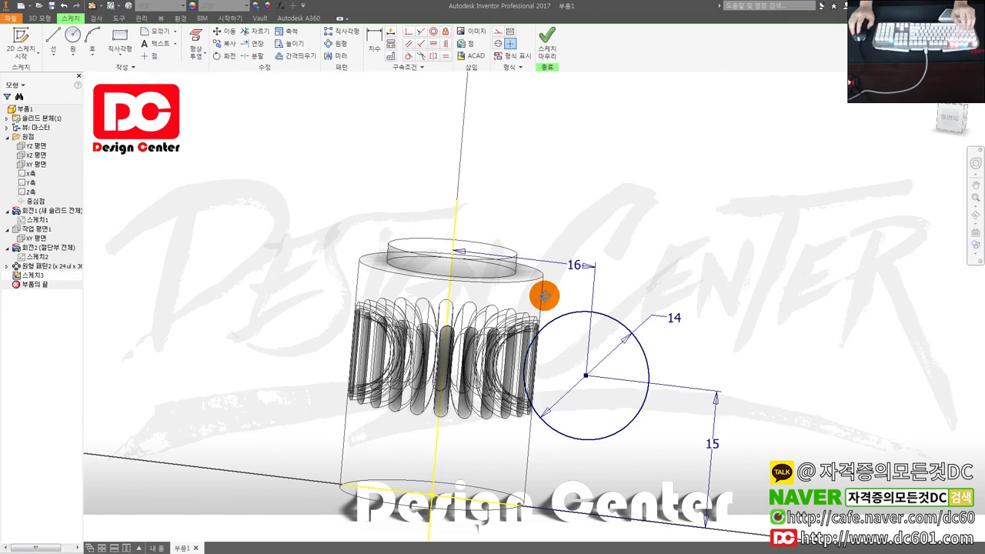
pyautogui.keyDown('shift'); pyautogui.moveTo(556, 287); pyautogui.dragTo(600, 373, button='middle'); pyautogui.keyUp('shift')
pyautogui.click(106, 128)
pyautogui.click(457, 224)
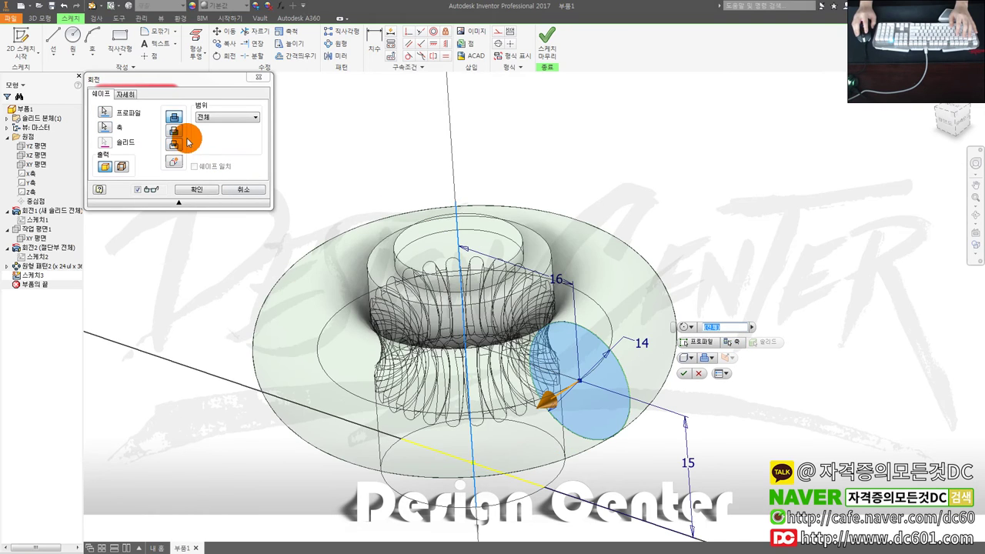
pyautogui.click(174, 131)
pyautogui.click(197, 190)
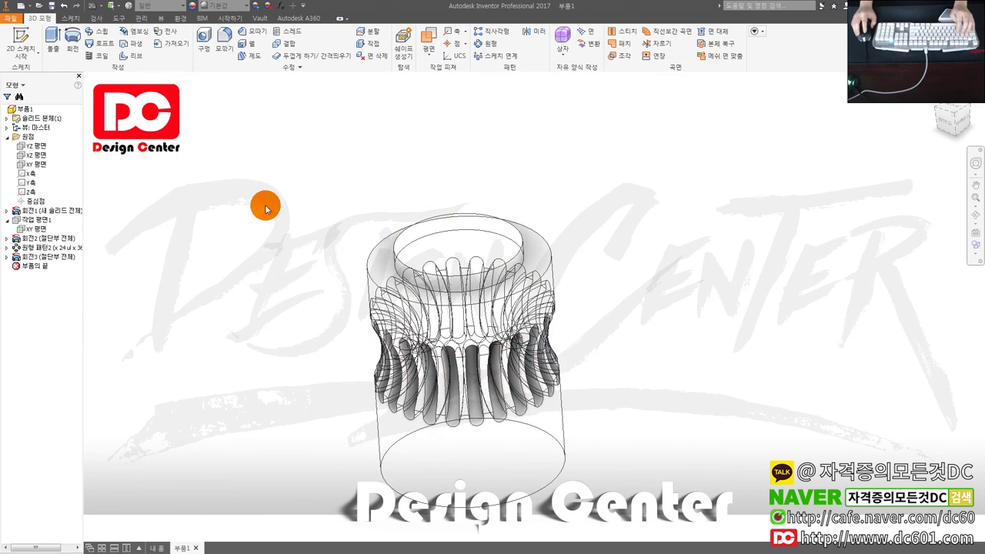
pyautogui.moveTo(621, 333)
pyautogui.keyDown('shift'); pyautogui.mouseDown(button='middle')
pyautogui.moveTo(560, 351)
pyautogui.moveTo(655, 336)
pyautogui.mouseUp(button='middle'); pyautogui.keyUp('shift')
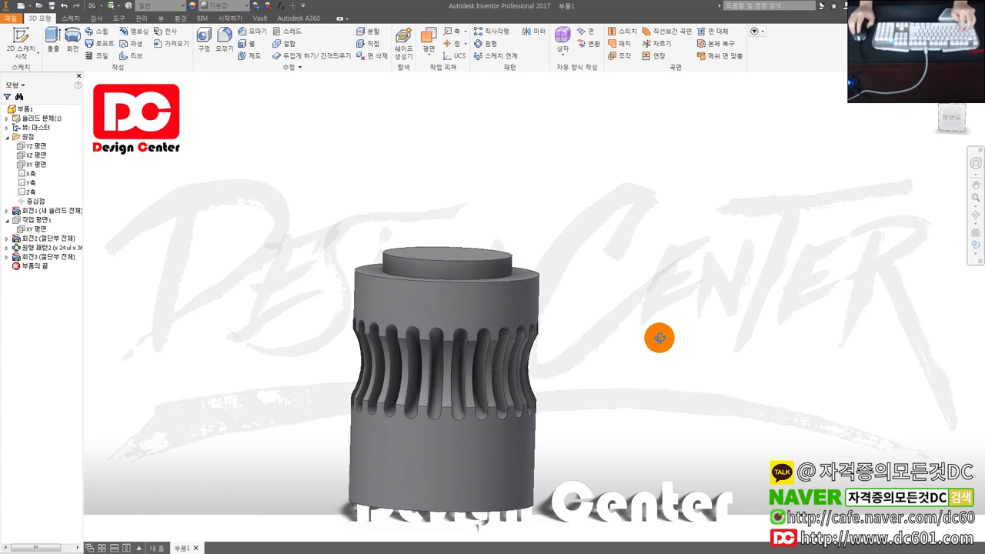
pyautogui.hotkey('alt', 'Tab')
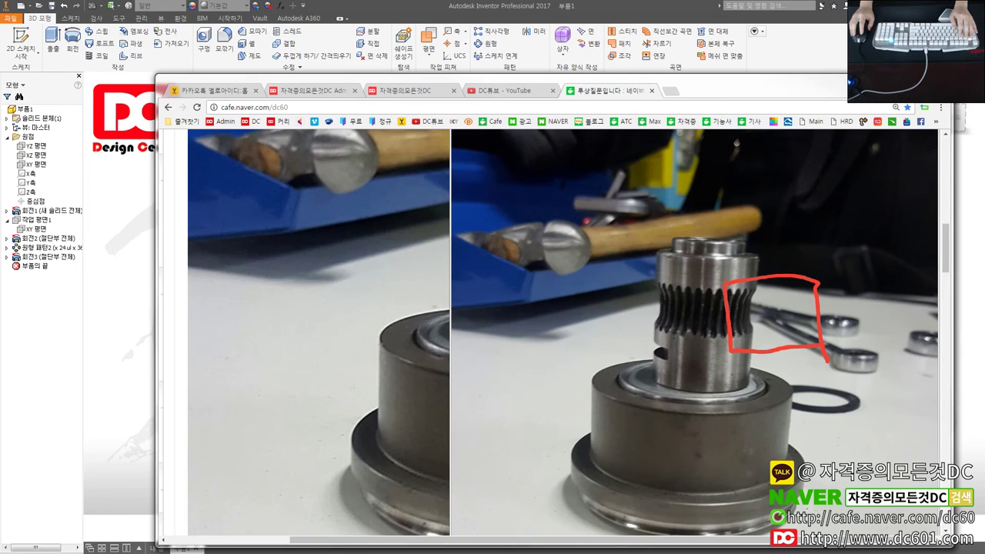
pyautogui.hotkey('alt', 'Tab')
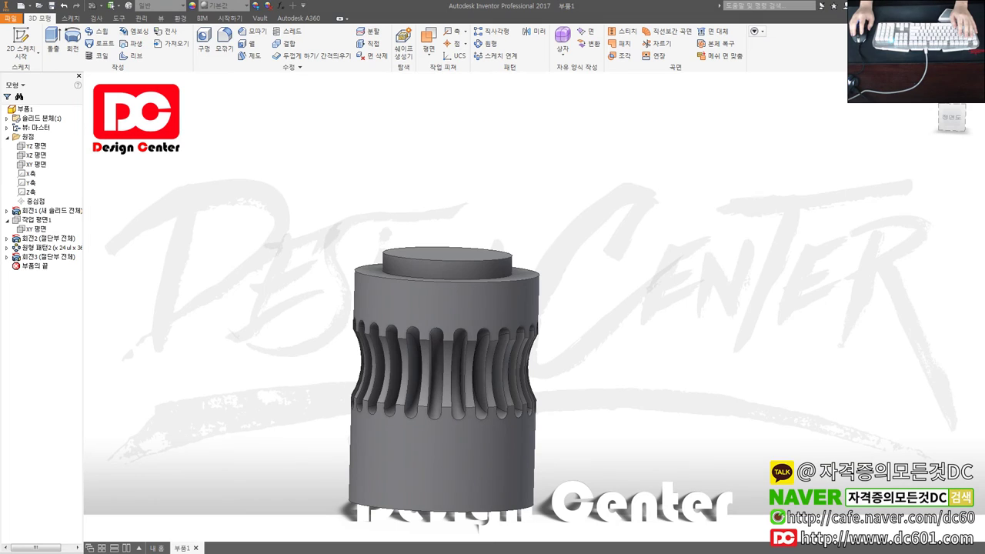
pyautogui.hotkey('alt', 'Tab')
pyautogui.hotkey('alt', 'Tab')
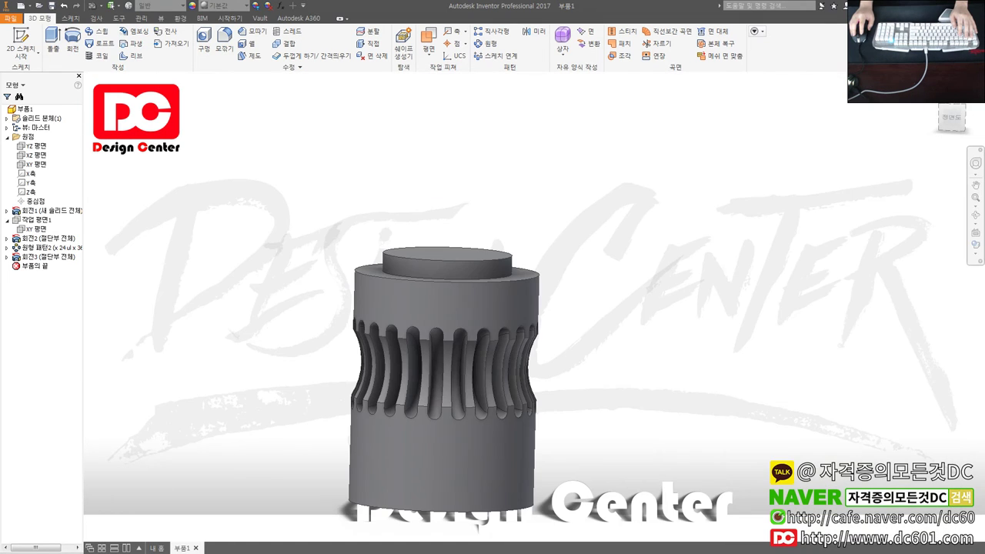
# Step: In Sketch3, change the circle from Ø14 to Ø18 and its axis distance from 16 to 18
pyautogui.doubleClick(31, 266)
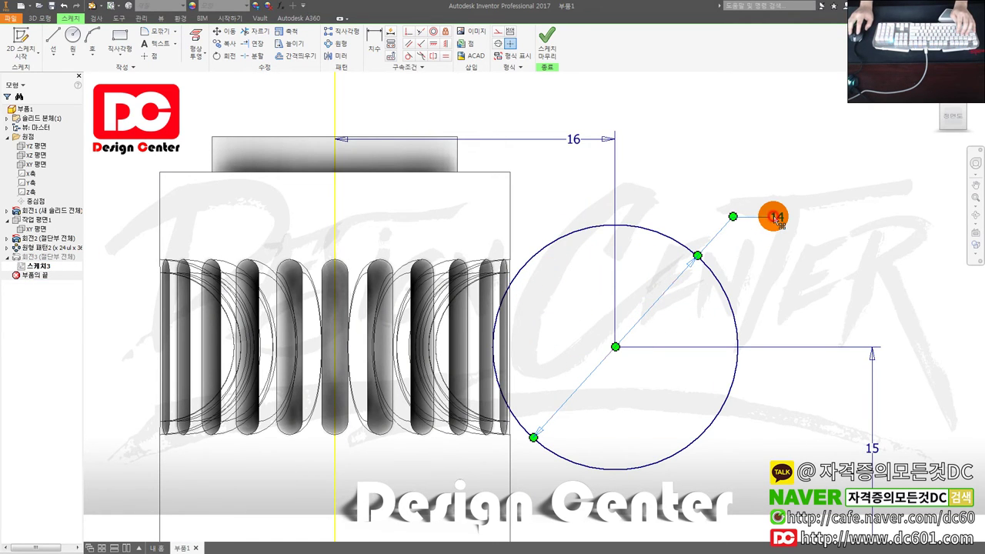
pyautogui.doubleClick(775, 218)
pyautogui.press('Return')
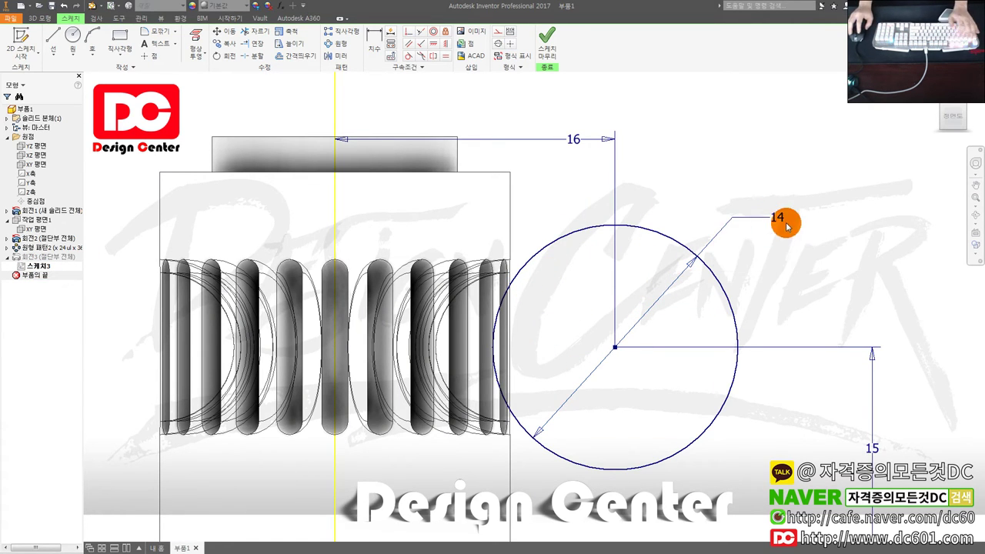
pyautogui.doubleClick(778, 220)
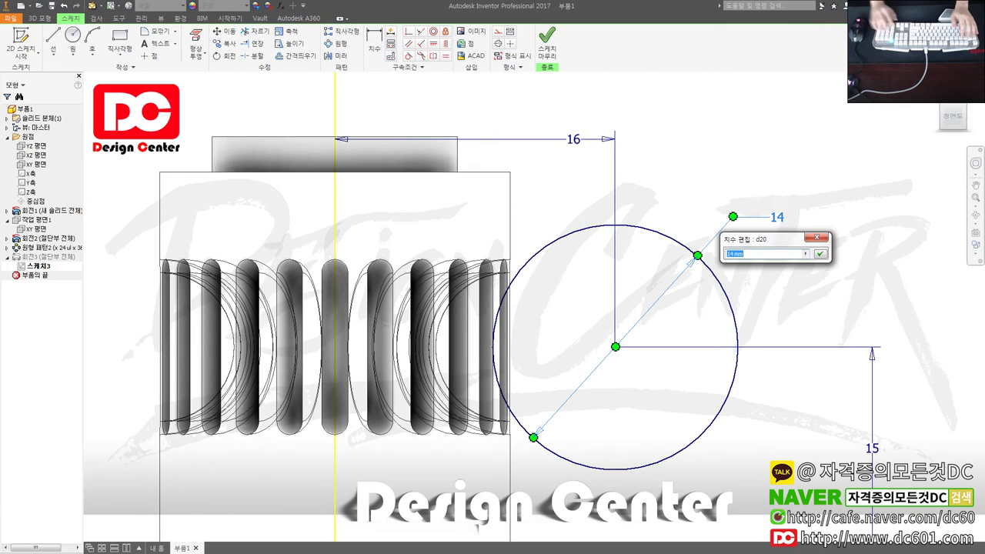
pyautogui.write('18')
pyautogui.press('Return')
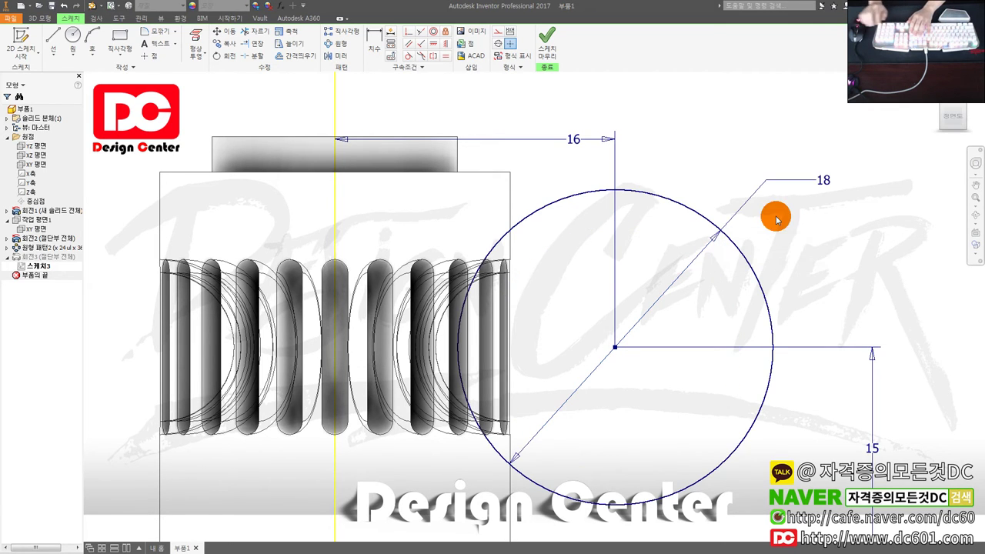
pyautogui.doubleClick(576, 143)
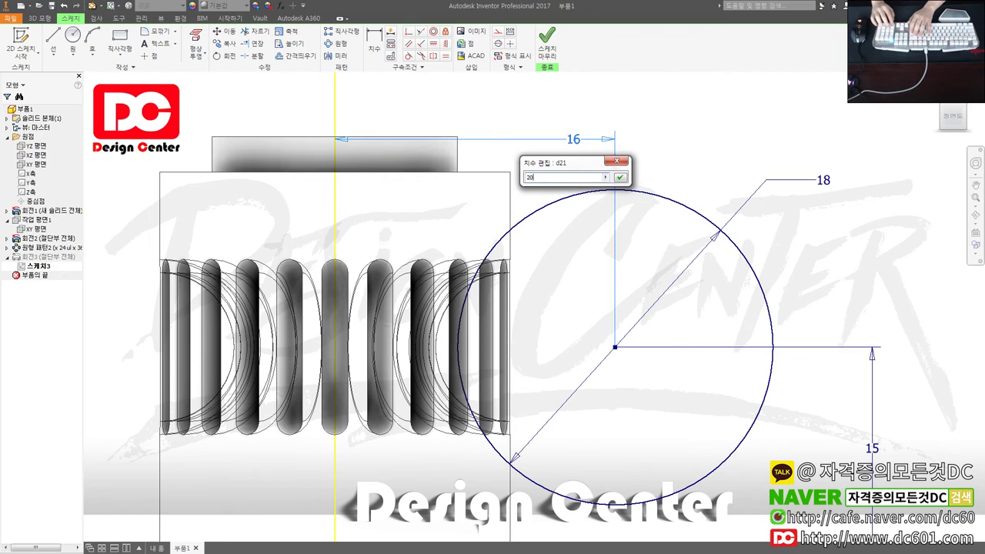
pyautogui.press('Return')
pyautogui.doubleClick(633, 141)
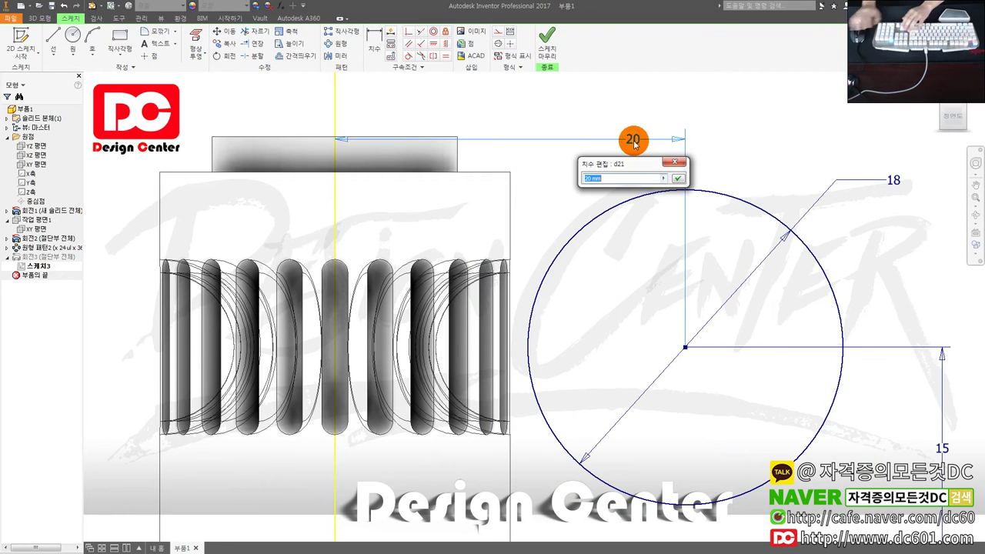
pyautogui.click(634, 142)
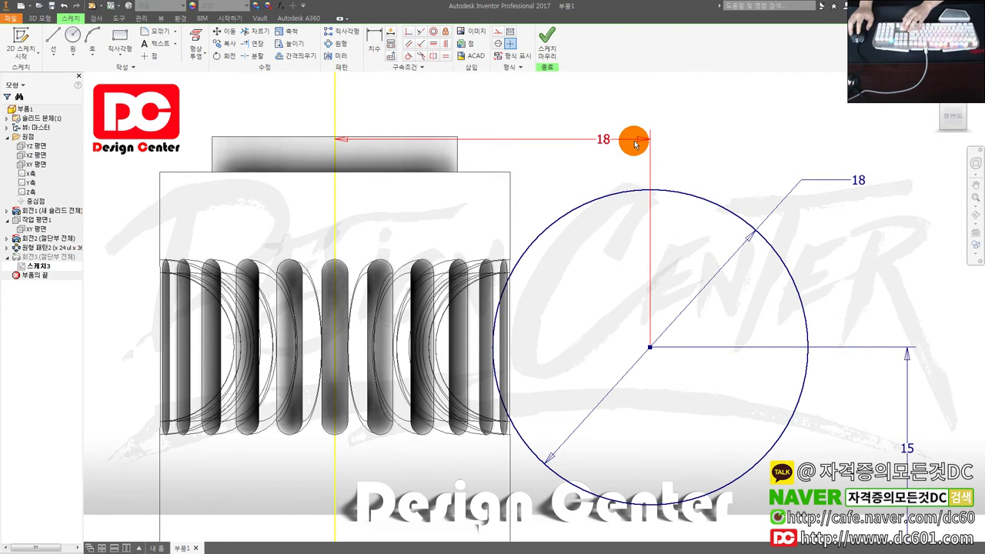
pyautogui.click(546, 42)
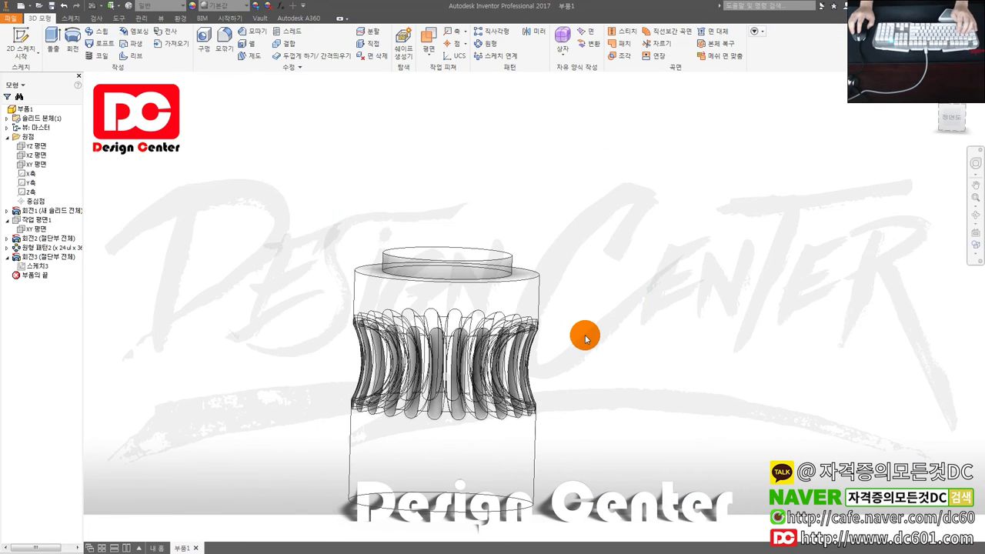
pyautogui.moveTo(584, 347)
pyautogui.keyDown('shift'); pyautogui.mouseDown(button='middle')
pyautogui.moveTo(569, 354)
pyautogui.moveTo(569, 334)
pyautogui.moveTo(576, 367)
pyautogui.moveTo(565, 389)
pyautogui.mouseUp(button='middle'); pyautogui.keyUp('shift')
pyautogui.scroll(-3, 578, 351)
pyautogui.moveTo(578, 352)
pyautogui.keyDown('shift'); pyautogui.mouseDown(button='middle')
pyautogui.moveTo(607, 347)
pyautogui.moveTo(564, 353)
pyautogui.mouseUp(button='middle'); pyautogui.keyUp('shift')
pyautogui.hotkey('alt', 'Tab')
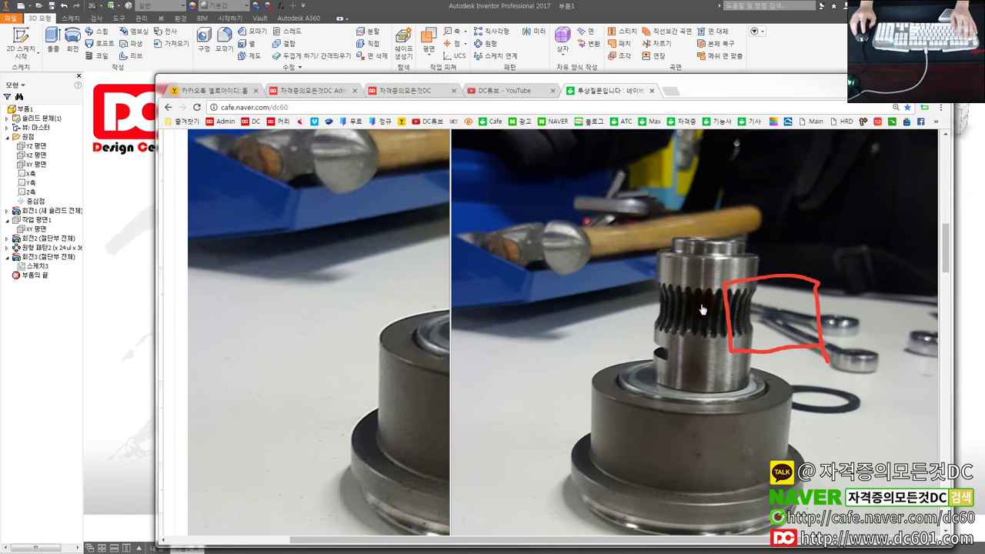
pyautogui.moveTo(710, 105); pyautogui.dragTo(984, 105)
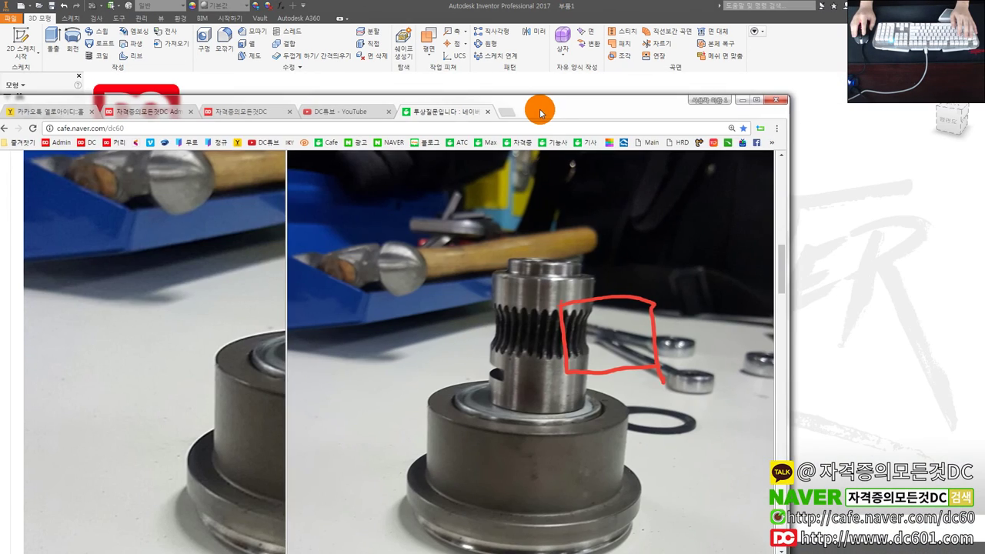
pyautogui.moveTo(984, 105); pyautogui.dragTo(667, 130)
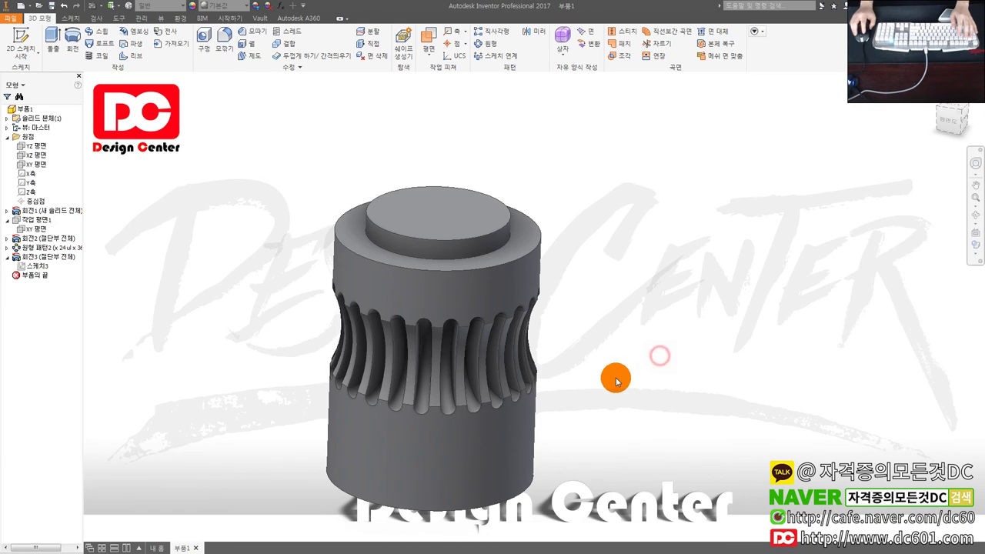
pyautogui.keyDown('shift'); pyautogui.moveTo(626, 369); pyautogui.dragTo(587, 387, button='middle'); pyautogui.keyUp('shift')
# Step: Fillet the three top edges of the stepped cylinder at 0.5 mm, then return to Home view
pyautogui.press('f')
pyautogui.click(491, 256)
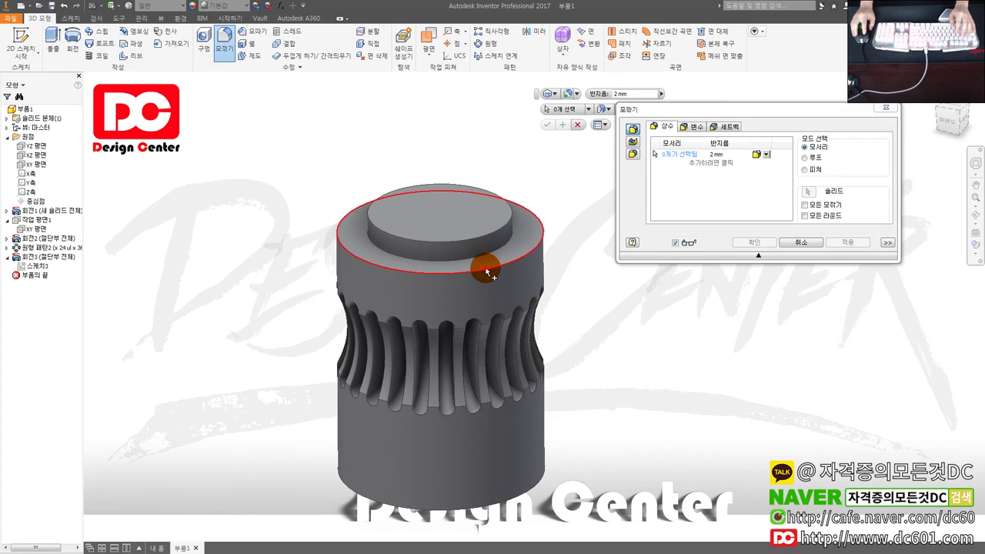
pyautogui.click(489, 254)
pyautogui.click(497, 226)
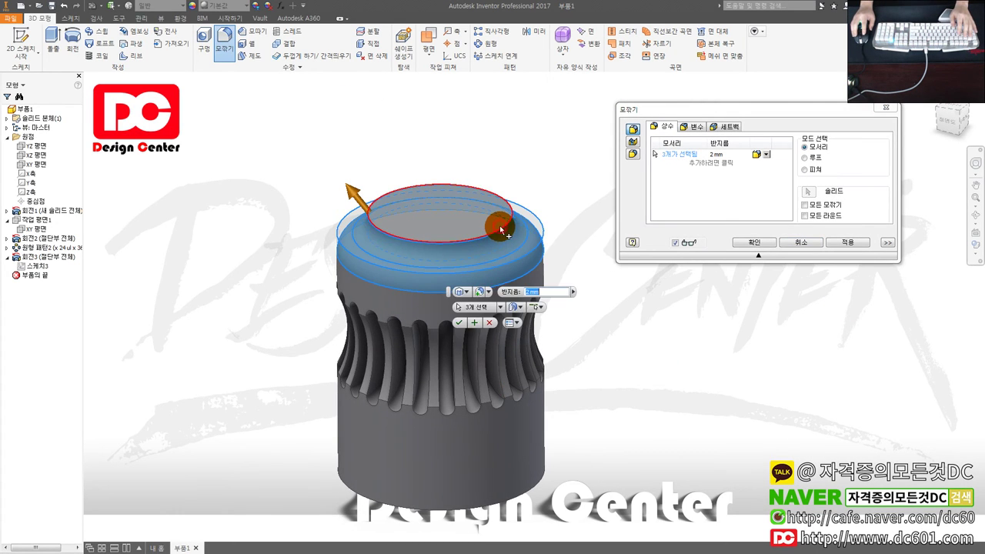
pyautogui.write('0.5')
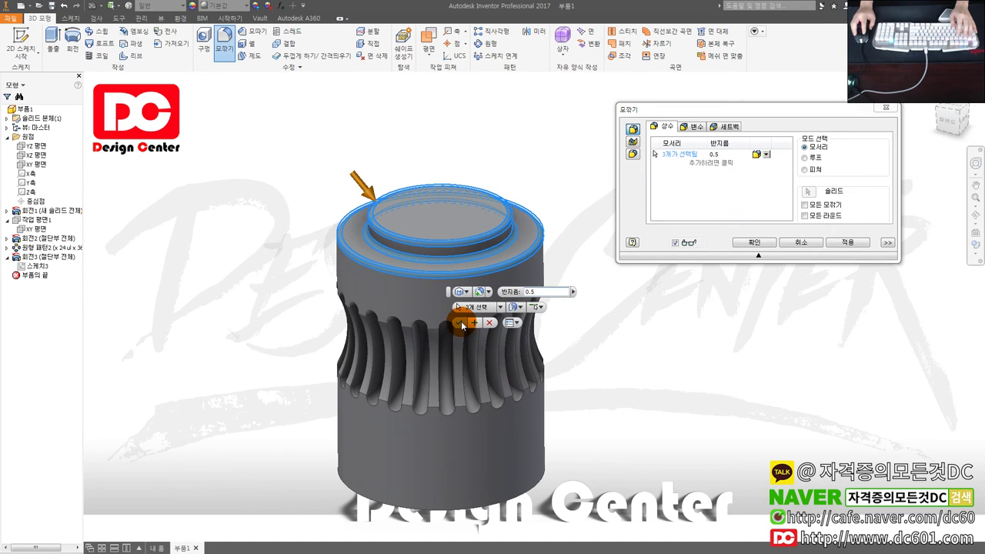
pyautogui.click(460, 321)
pyautogui.moveTo(601, 369)
pyautogui.keyDown('shift'); pyautogui.mouseDown(button='middle')
pyautogui.moveTo(608, 334)
pyautogui.moveTo(606, 357)
pyautogui.mouseUp(button='middle'); pyautogui.keyUp('shift')
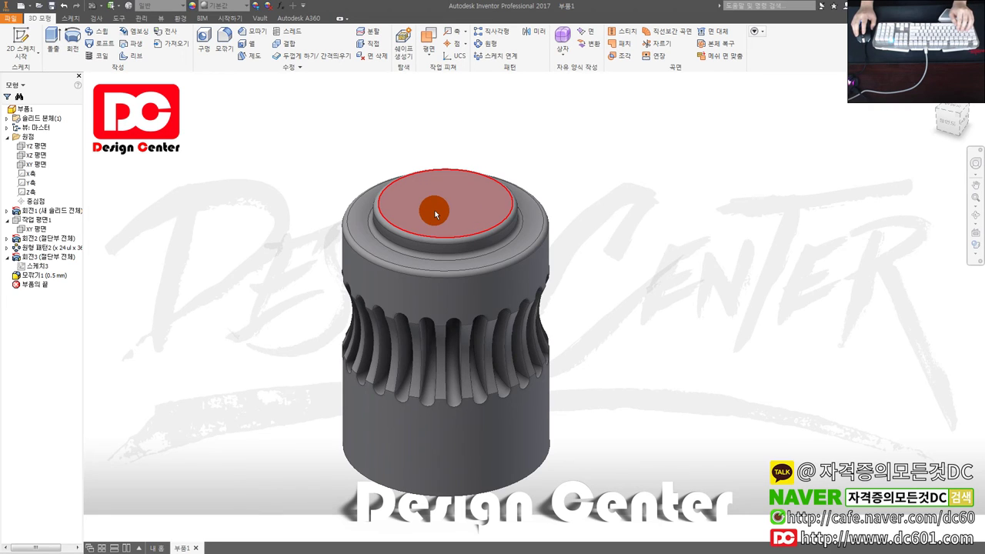
pyautogui.click(952, 109)
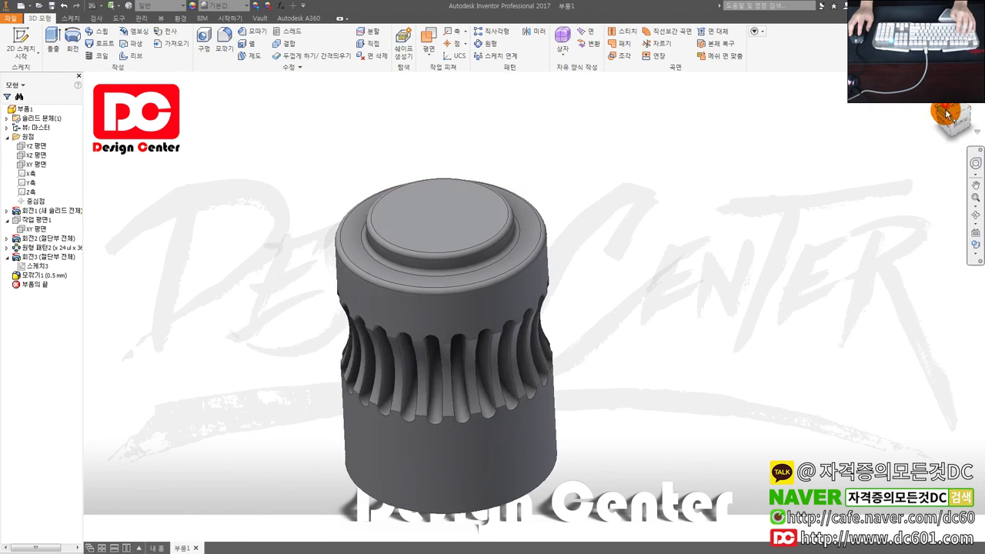
pyautogui.click(953, 111)
pyautogui.moveTo(570, 297)
pyautogui.keyDown('shift'); pyautogui.mouseDown(button='middle')
pyautogui.moveTo(582, 279)
pyautogui.moveTo(674, 325)
pyautogui.mouseUp(button='middle'); pyautogui.keyUp('shift')
pyautogui.click(508, 296)
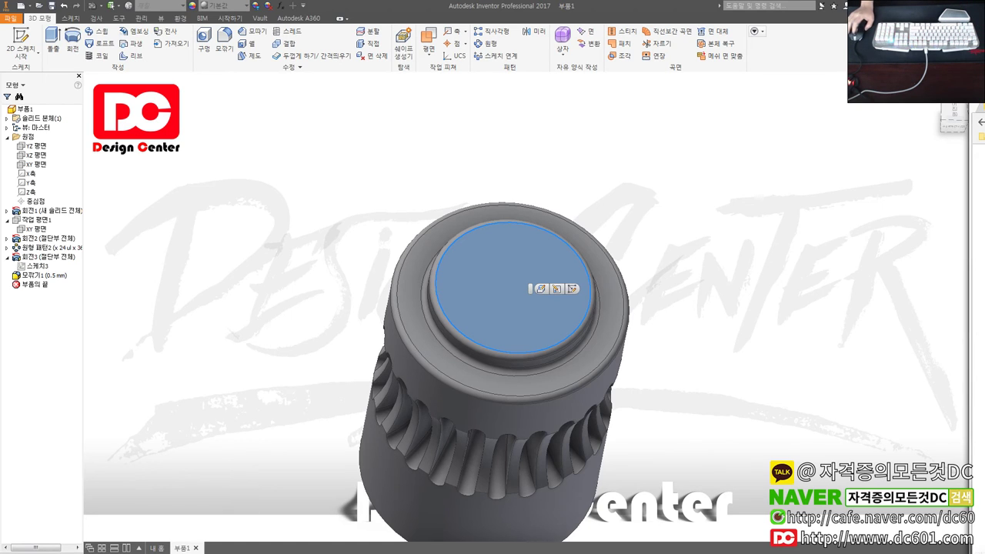
pyautogui.click(644, 258)
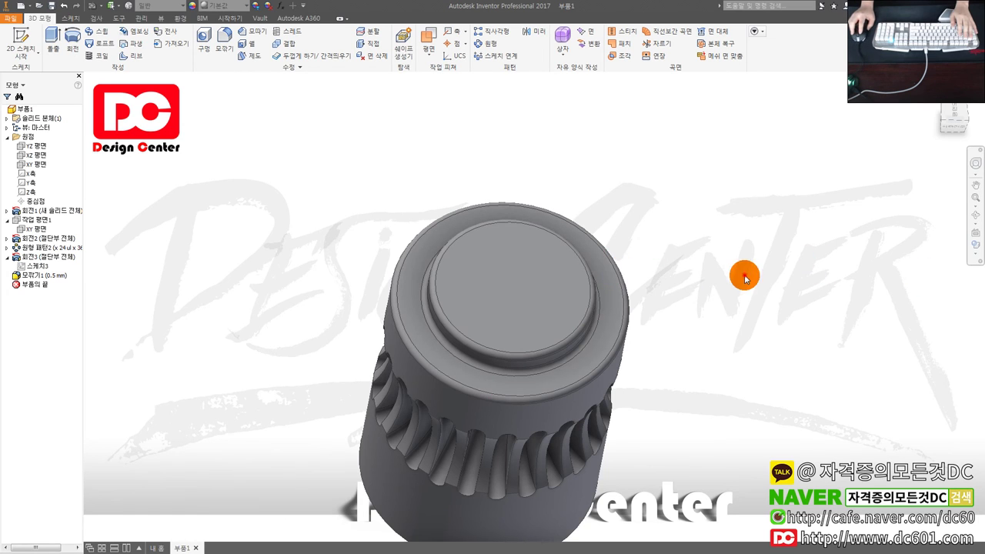
pyautogui.scroll(-1, 654, 300)
pyautogui.scroll(-2, 600, 282)
pyautogui.scroll(-3, 564, 249)
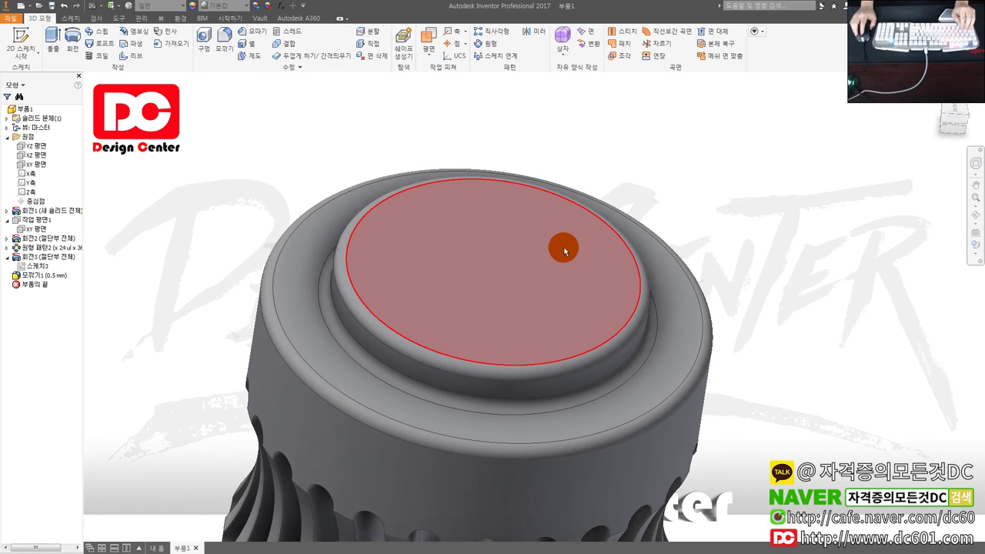
pyautogui.click(471, 269)
pyautogui.moveTo(533, 293); pyautogui.dragTo(538, 152, button='right')
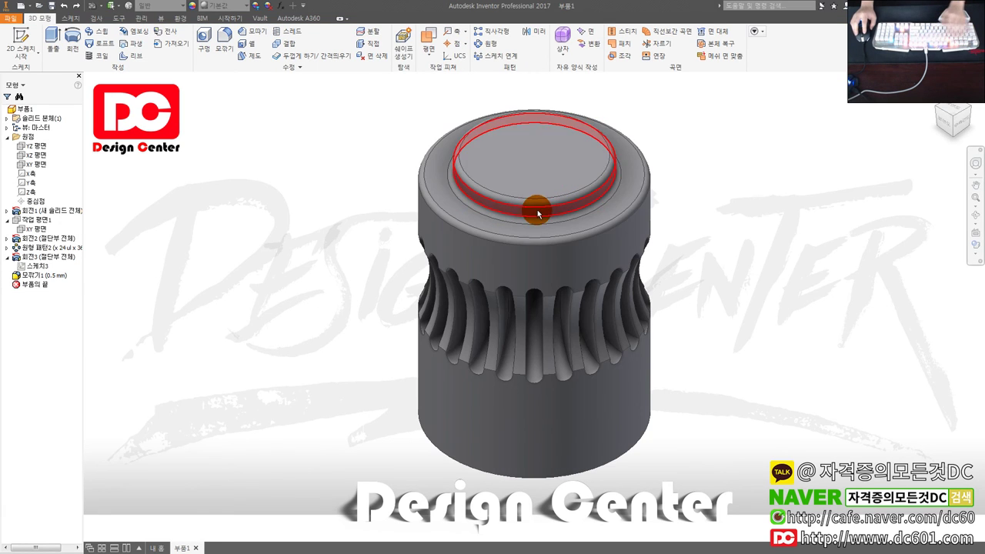
pyautogui.scroll(2, 538, 221)
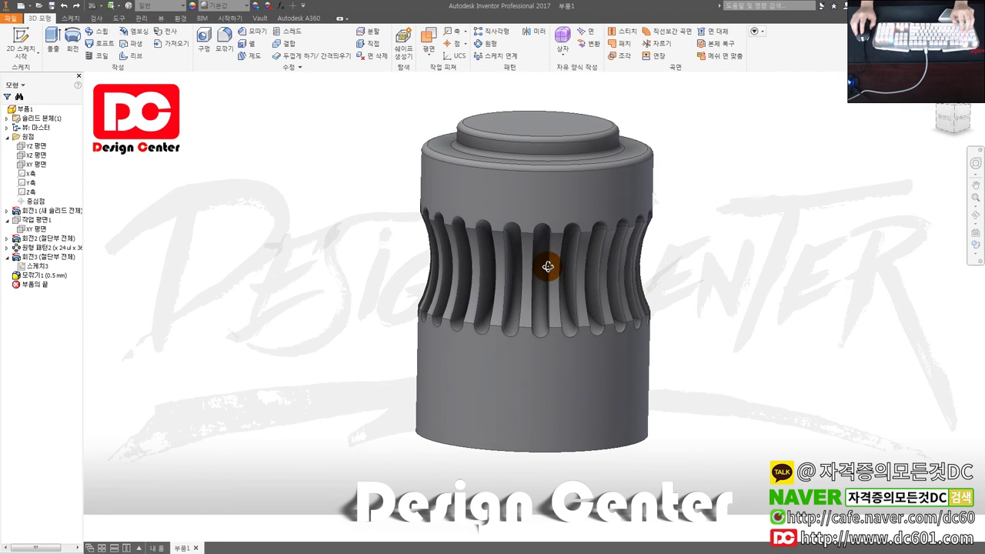
pyautogui.click(950, 121)
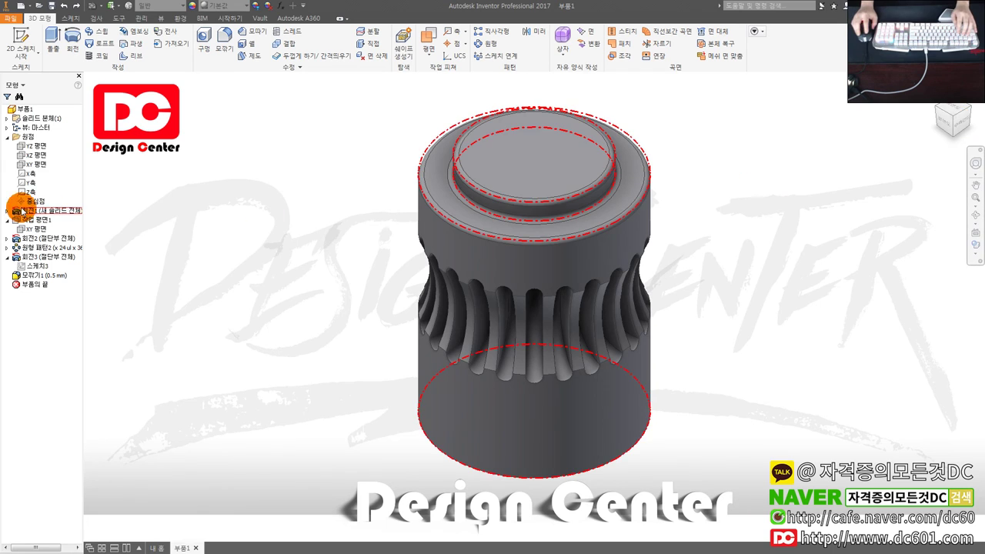
pyautogui.click(37, 155)
pyautogui.press('s')
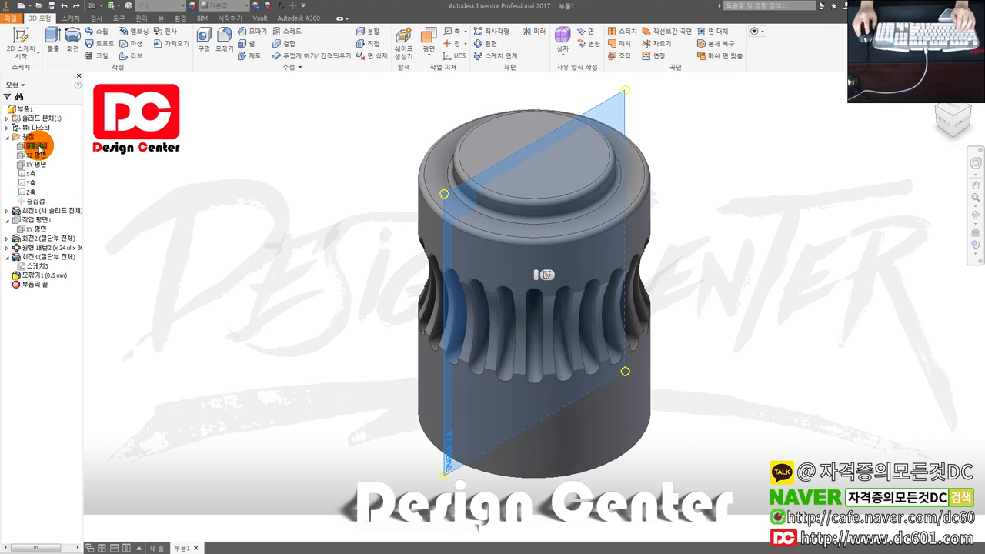
# Step: Draw a rectangle beside the cylinder's lower body and dimension its height 2.5 mm
pyautogui.click(963, 106)
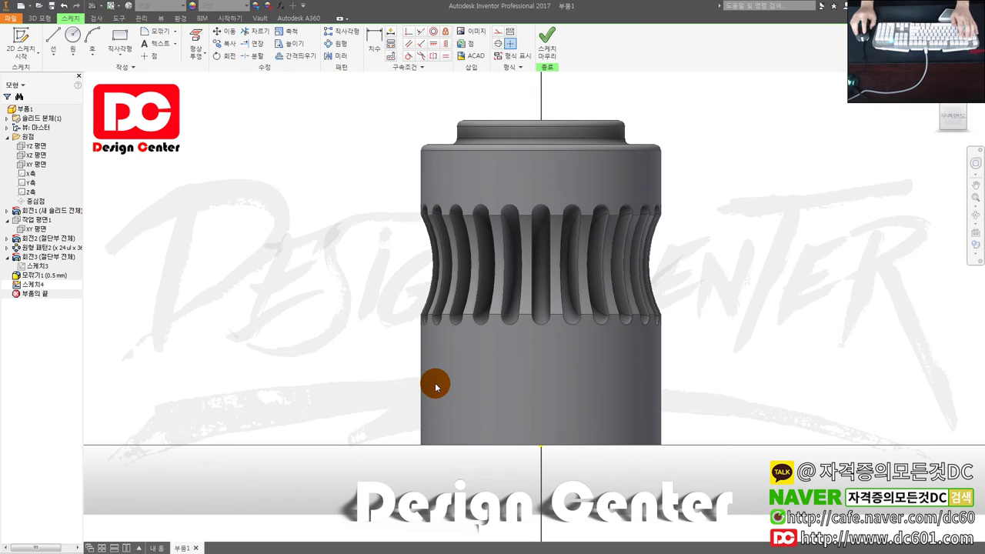
pyautogui.press('r')
pyautogui.click(367, 368)
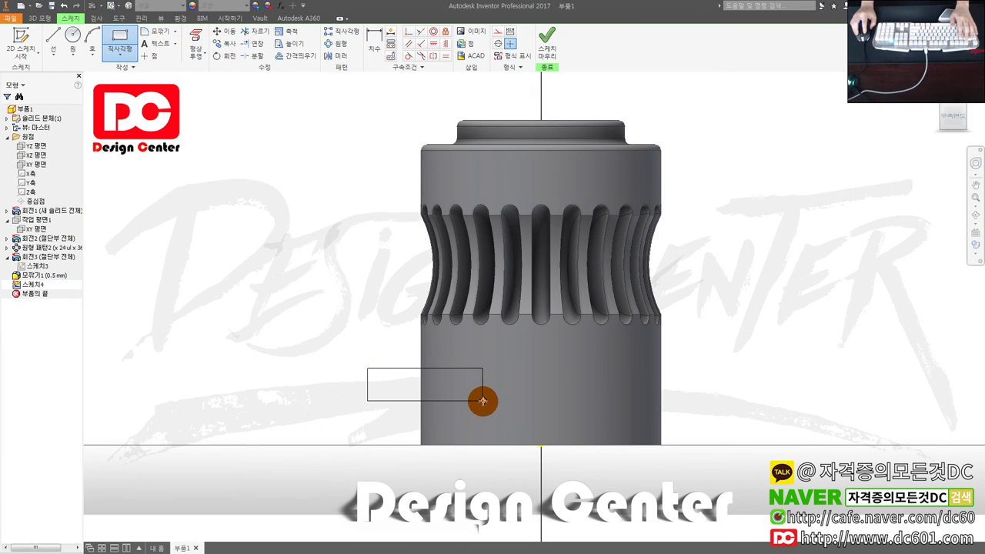
pyautogui.click(421, 398)
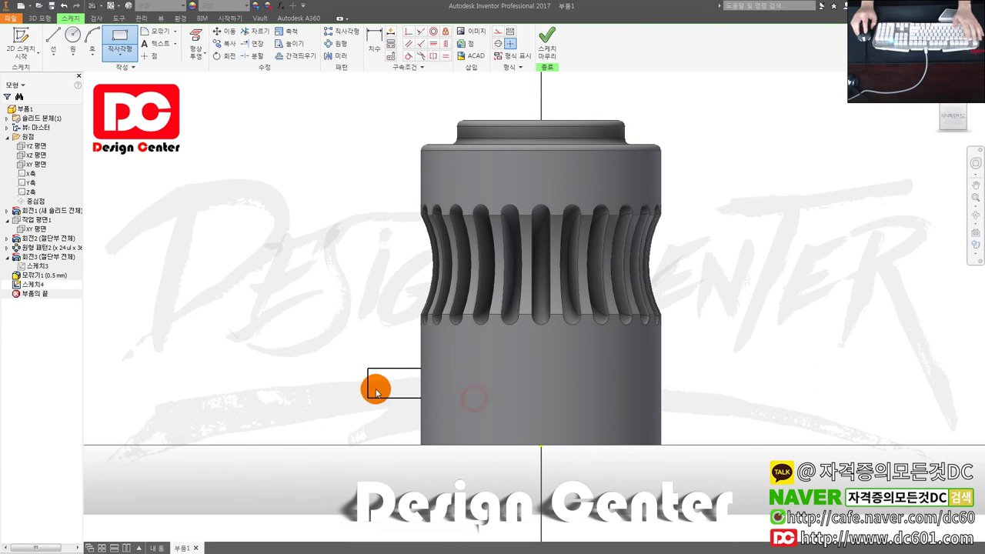
pyautogui.press('d')
pyautogui.click(368, 384)
pyautogui.click(327, 386)
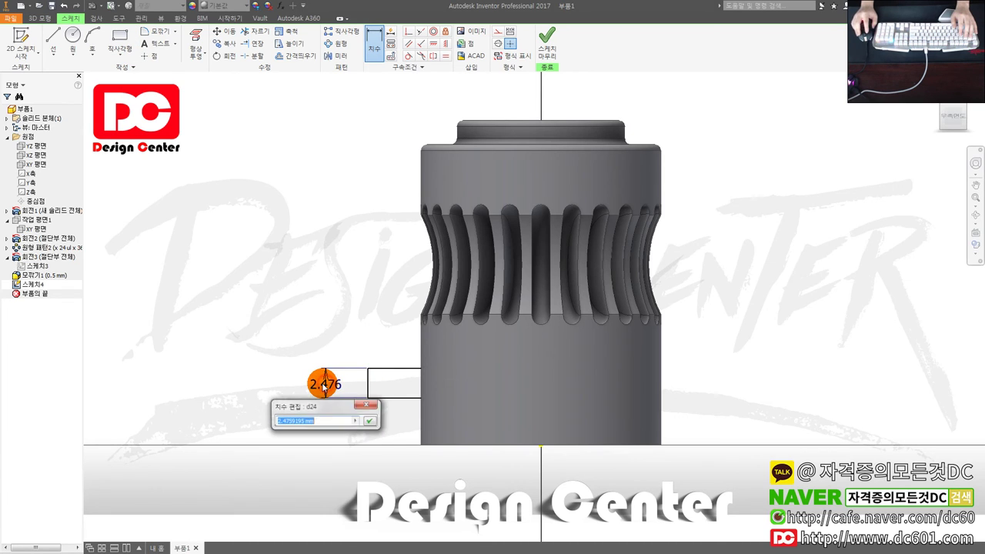
pyautogui.click(324, 385)
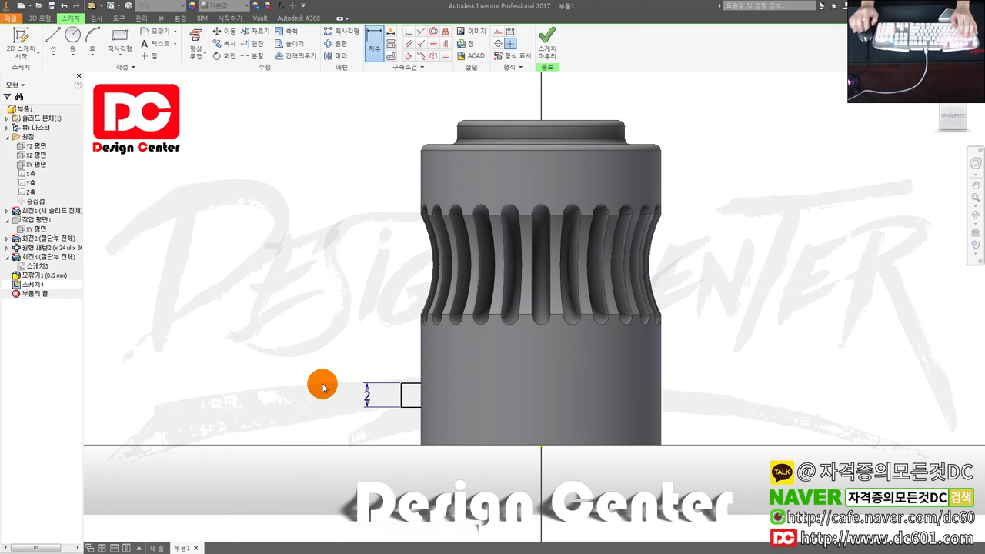
pyautogui.click(366, 396)
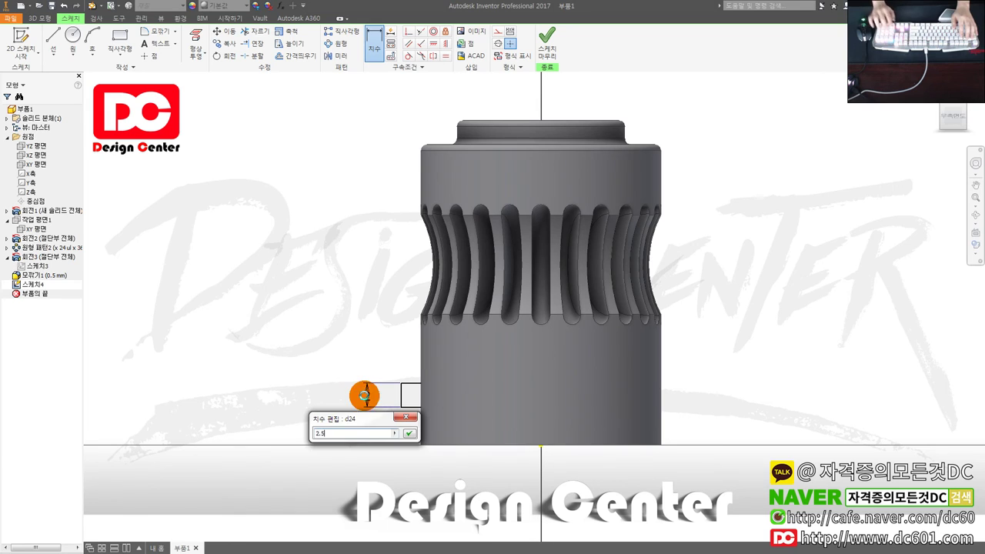
pyautogui.press('Return')
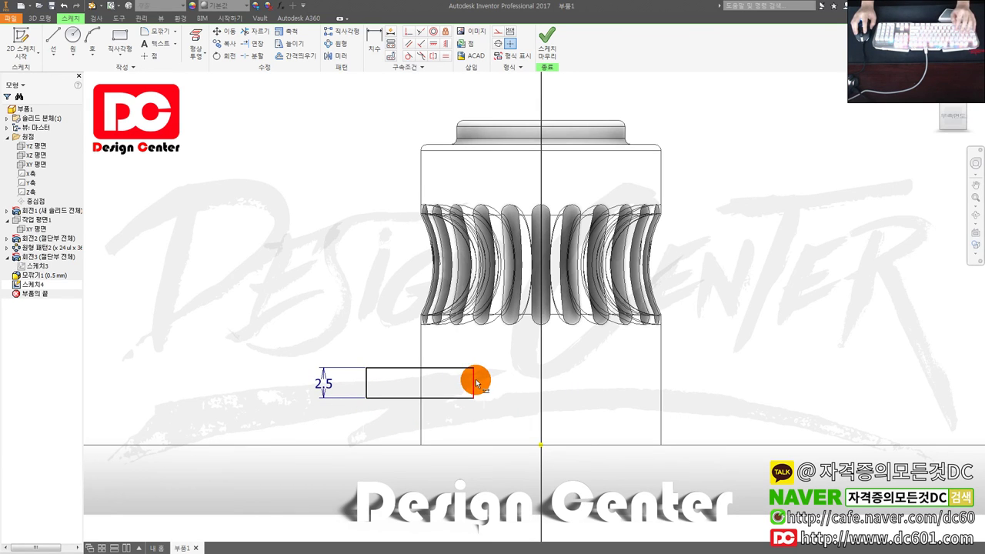
# Step: Project the cylinder's side edge and dimension the rectangle 5 mm wide from it
pyautogui.press('d')
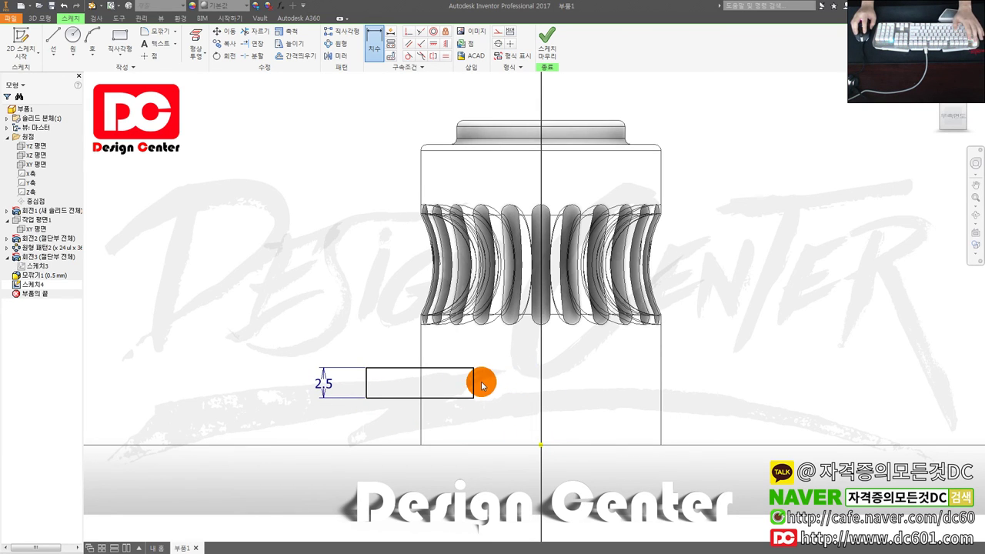
pyautogui.press('Escape')
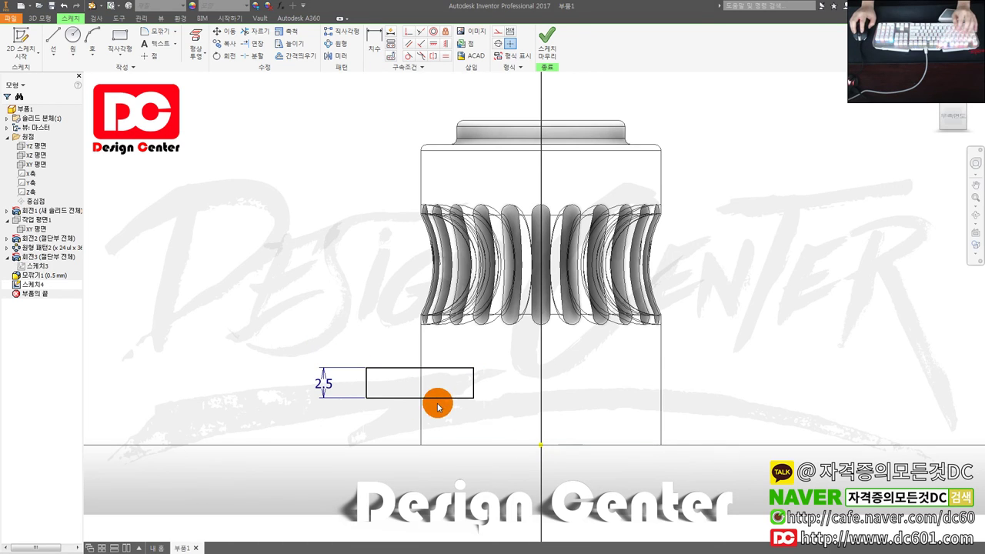
pyautogui.press('p')
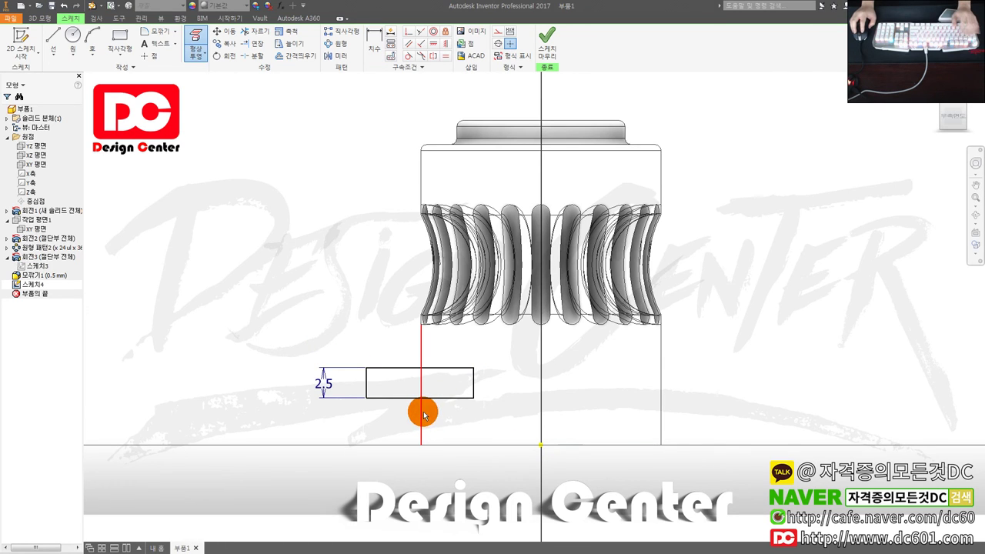
pyautogui.click(423, 415)
pyautogui.press('d')
pyautogui.click(421, 408)
pyautogui.click(472, 381)
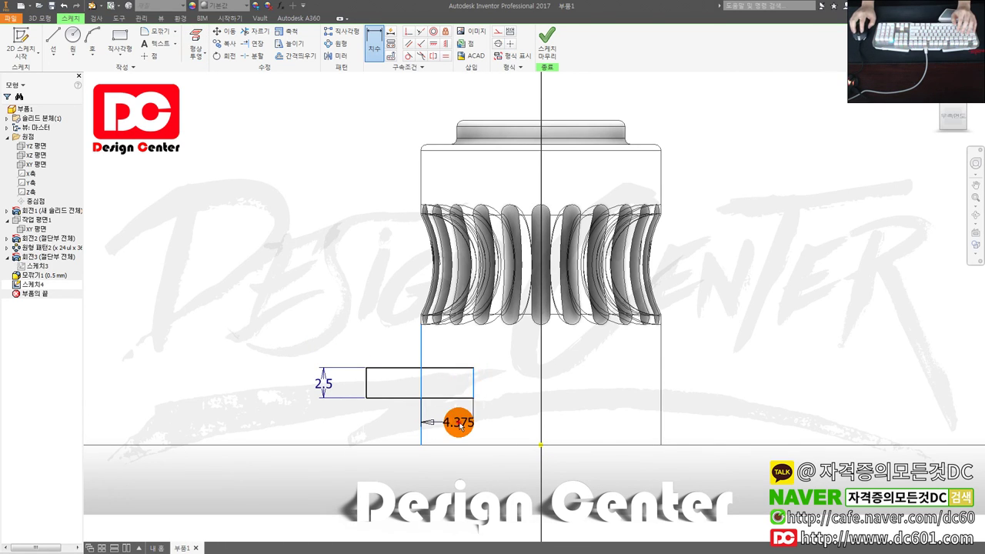
pyautogui.click(454, 420)
pyautogui.write('5')
pyautogui.press('Return')
pyautogui.press('F6')
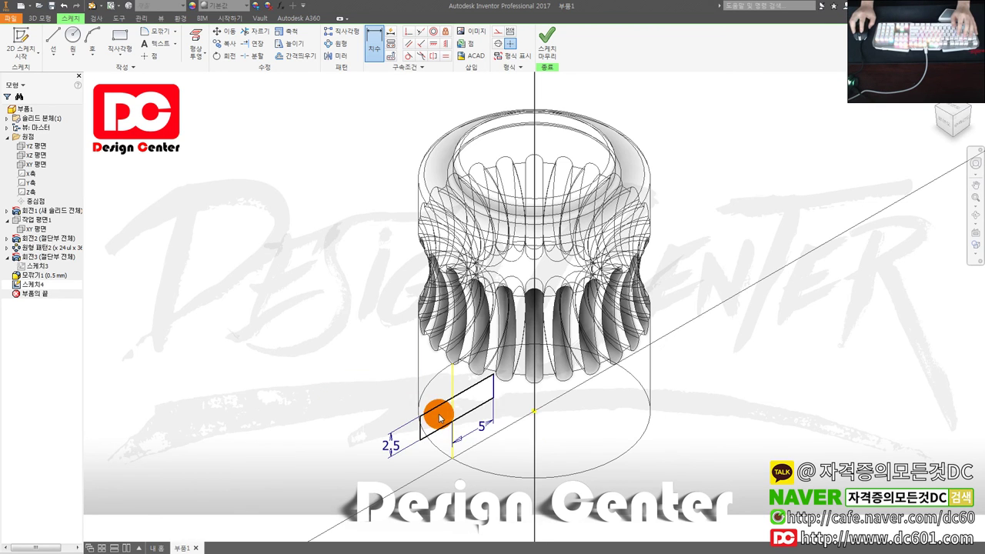
pyautogui.press('e')
pyautogui.click(174, 131)
pyautogui.click(227, 117)
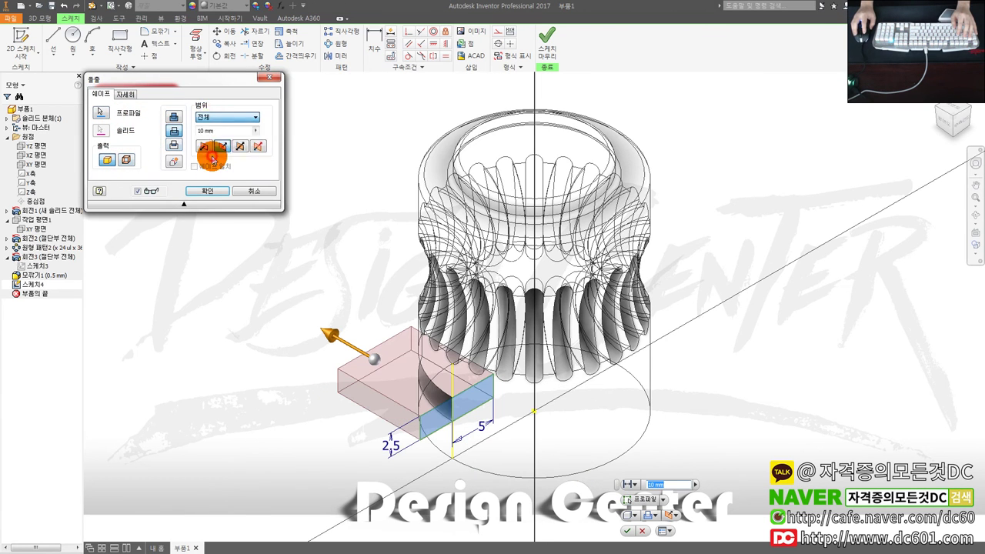
pyautogui.click(213, 155)
pyautogui.click(208, 190)
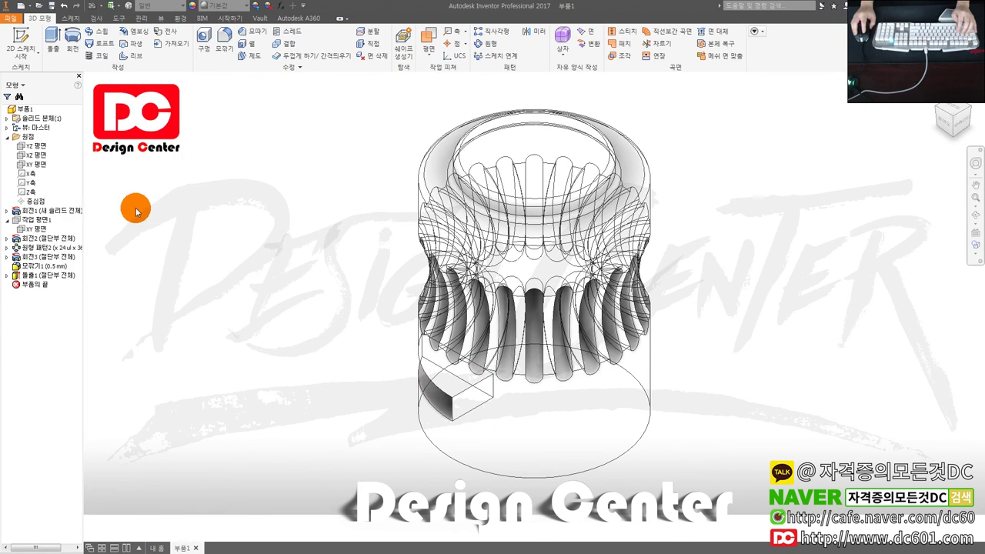
pyautogui.doubleClick(53, 276)
pyautogui.click(240, 145)
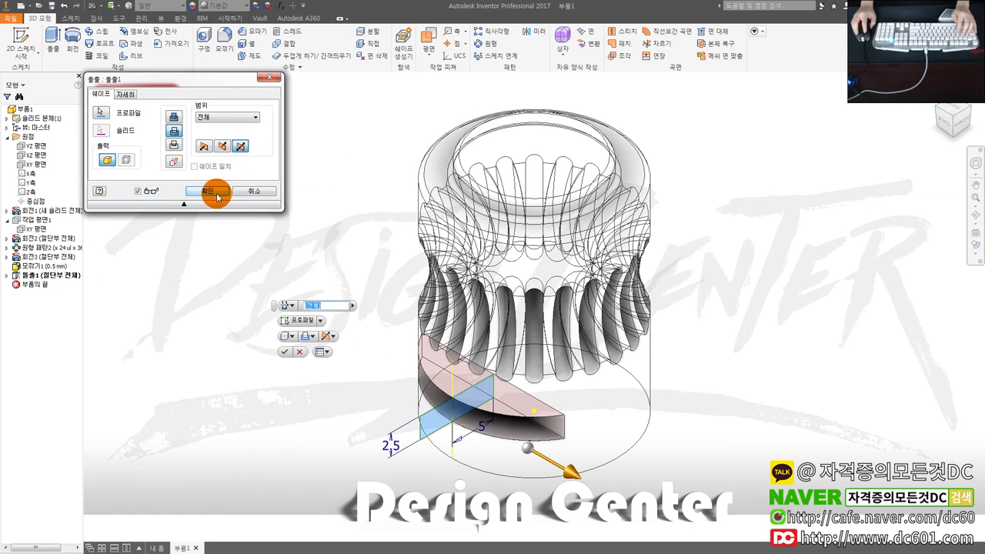
pyautogui.click(217, 197)
pyautogui.keyDown('shift'); pyautogui.moveTo(321, 318); pyautogui.dragTo(240, 307, button='middle'); pyautogui.keyUp('shift')
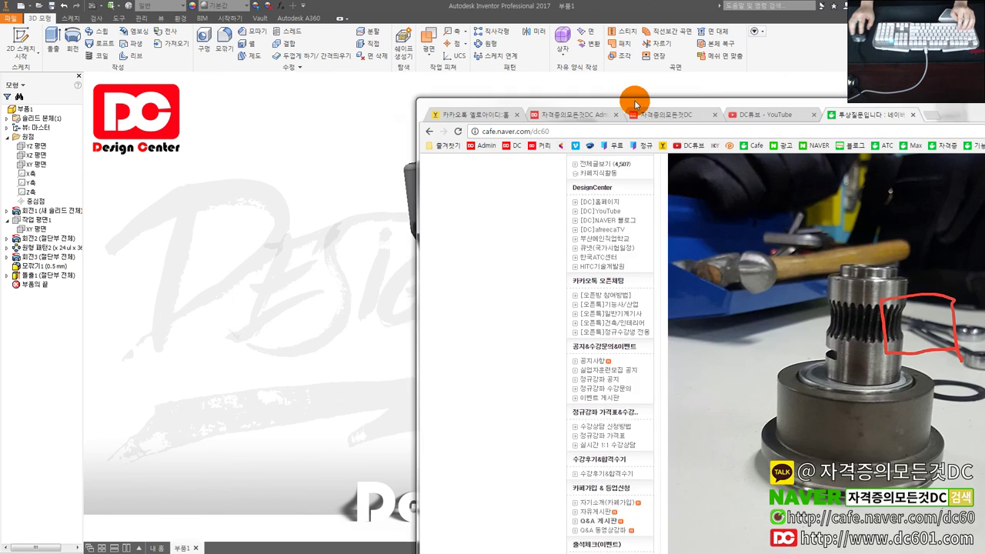
pyautogui.moveTo(633, 100); pyautogui.dragTo(565, 93)
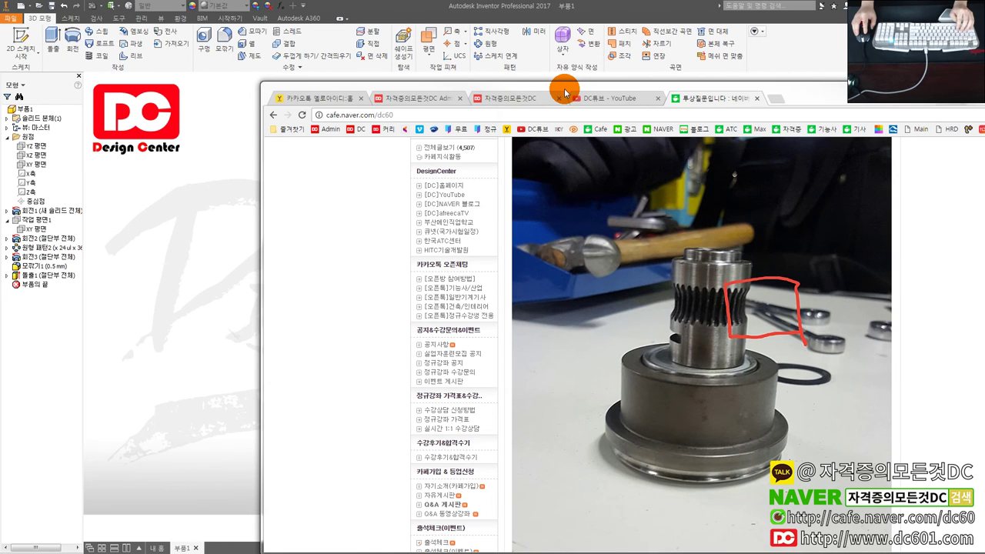
pyautogui.hotkey('alt', 'Tab')
pyautogui.press('F6')
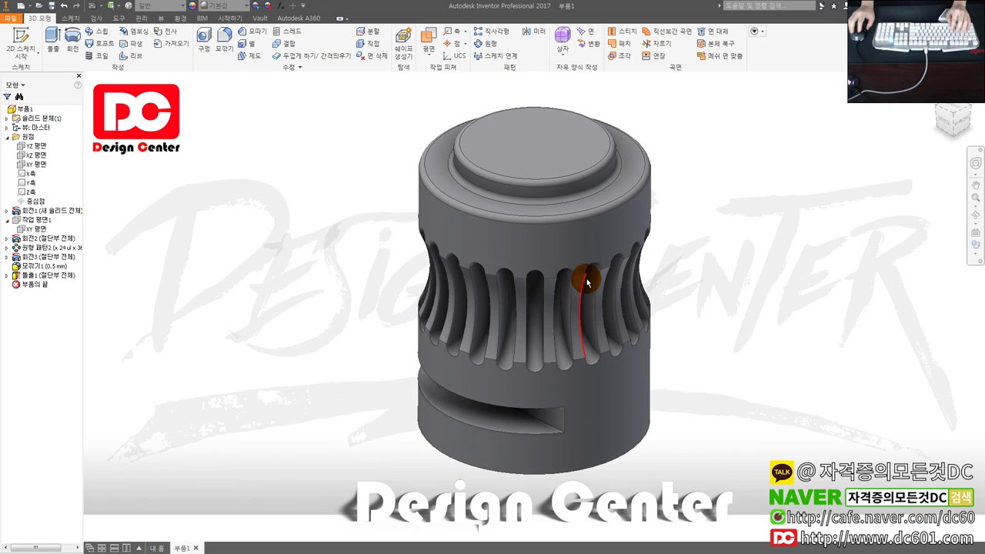
pyautogui.press('f')
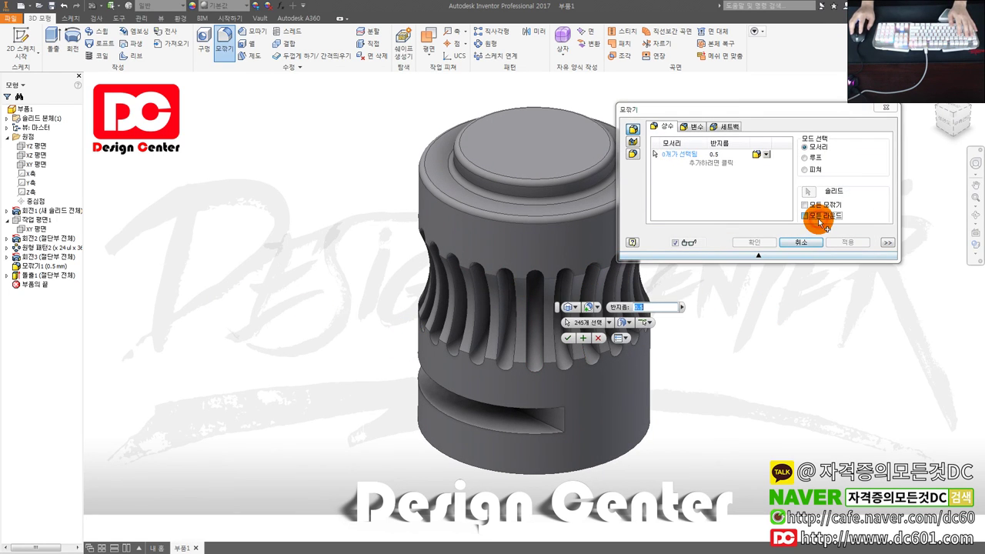
# Step: Fillet all 245 remaining edges using All Rounds at 0.3 mm radius
pyautogui.click(819, 220)
pyautogui.write('5')
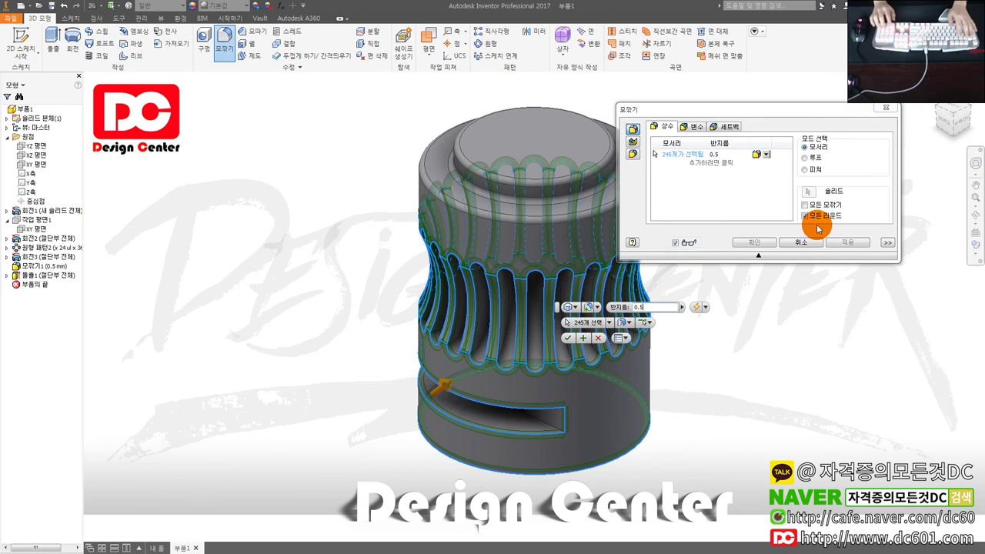
pyautogui.click(729, 156)
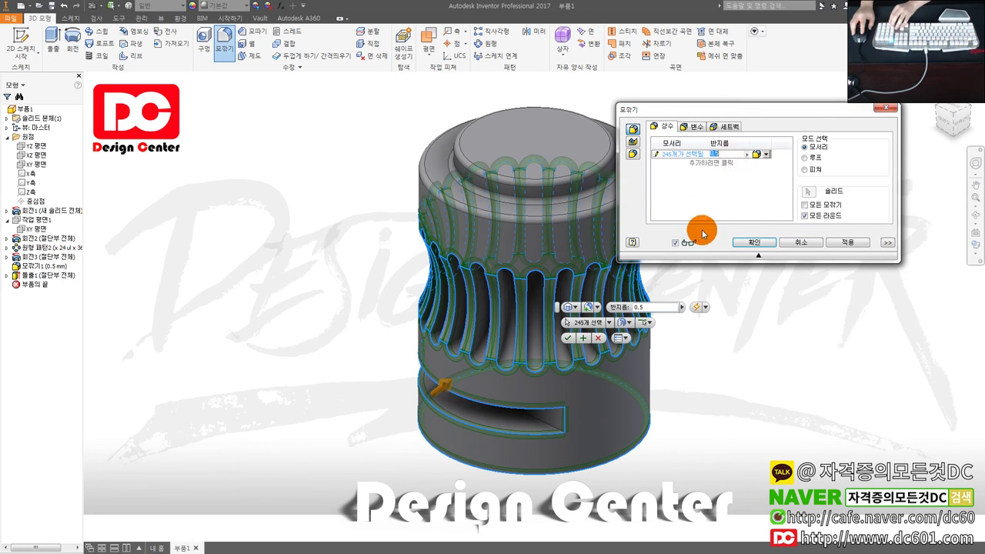
pyautogui.write('0.3')
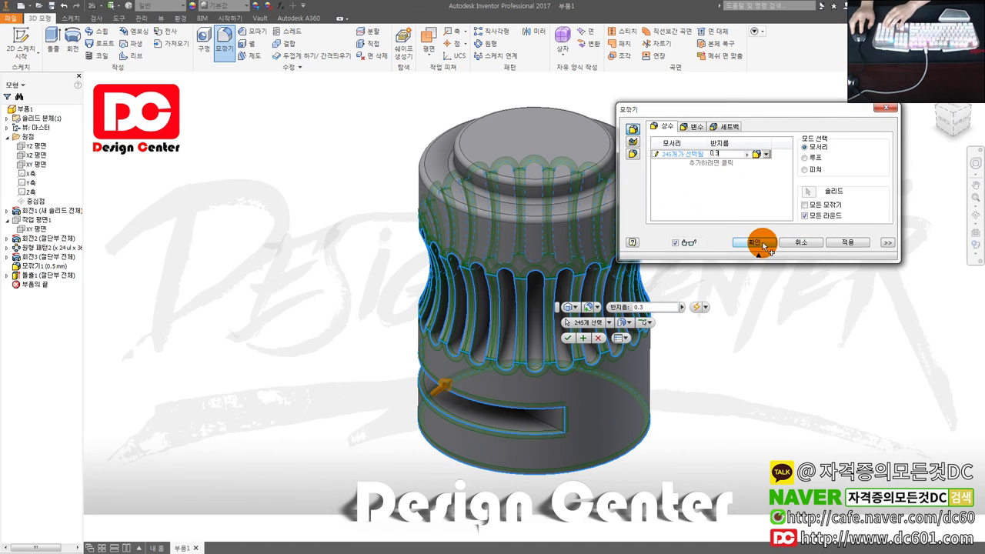
pyautogui.click(762, 244)
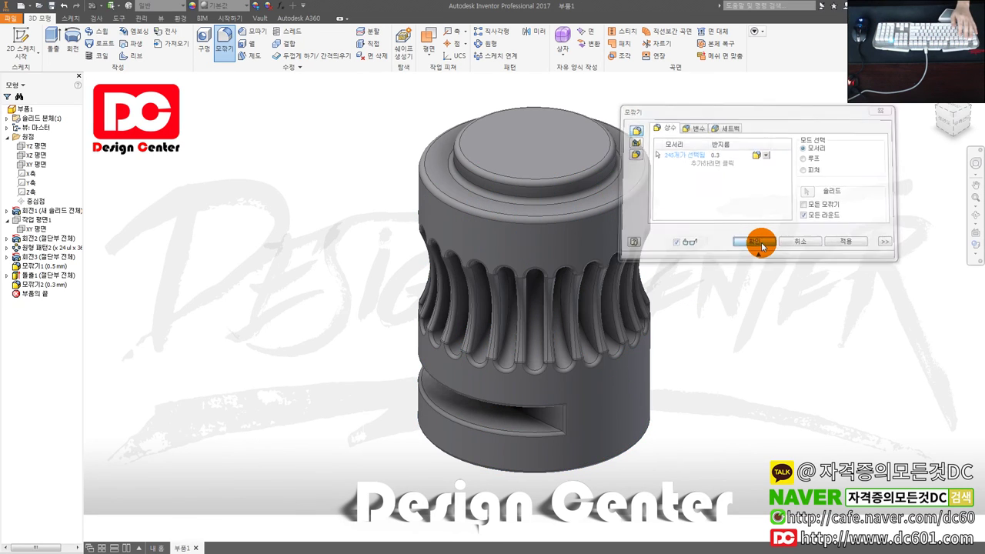
# Step: Edit the fillet to reduce its radius to 0.1 mm
pyautogui.keyDown('shift'); pyautogui.moveTo(762, 244); pyautogui.dragTo(666, 300, button='middle'); pyautogui.keyUp('shift')
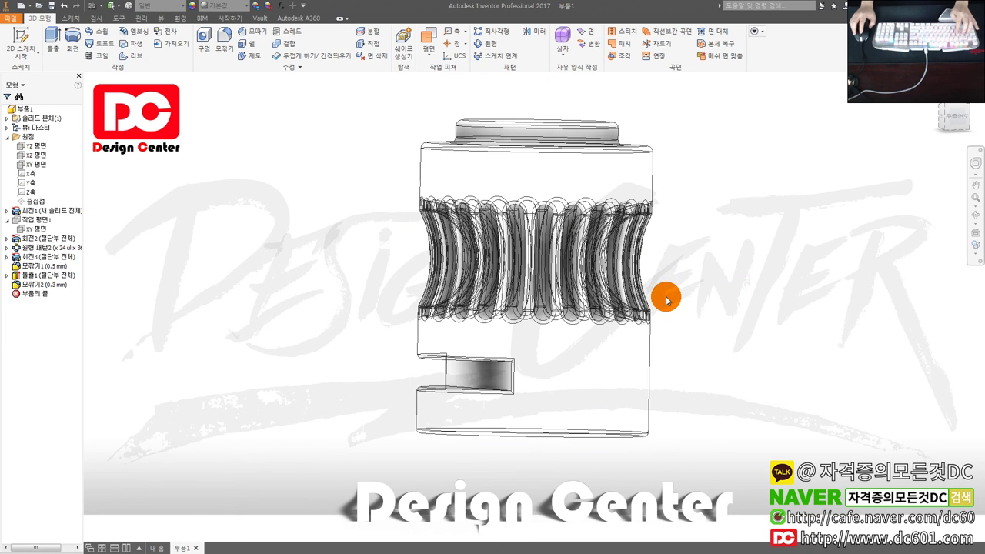
pyautogui.press('F6')
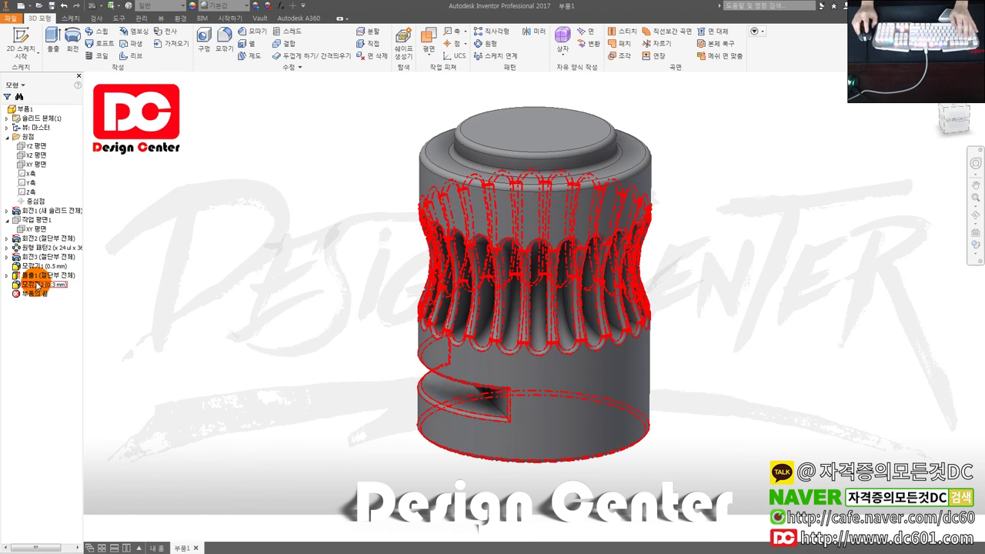
pyautogui.doubleClick(37, 285)
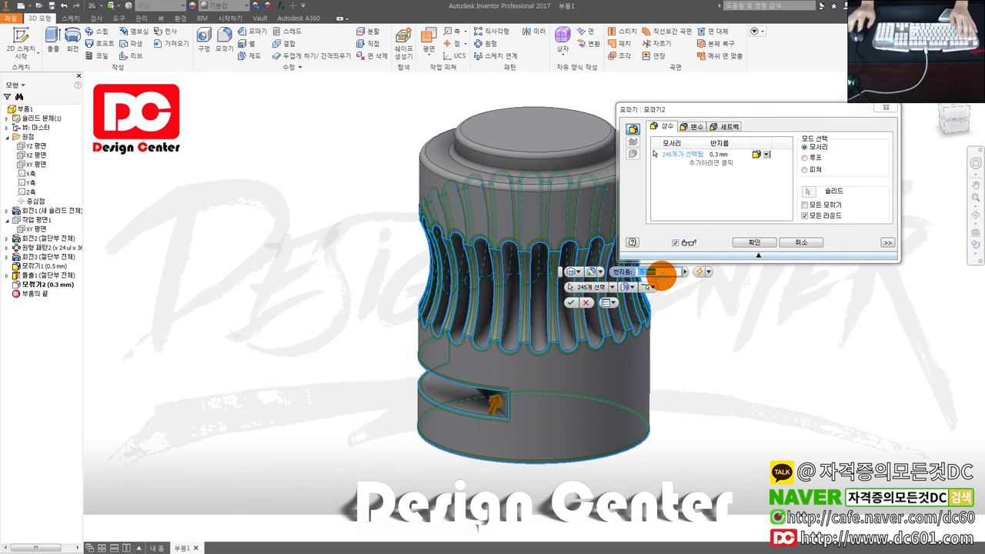
pyautogui.click(752, 243)
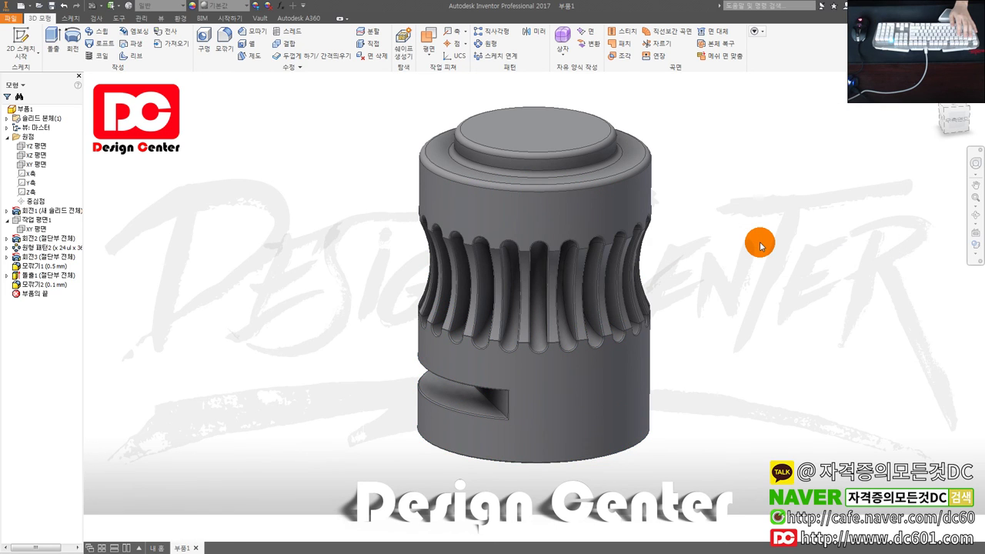
pyautogui.click(972, 254)
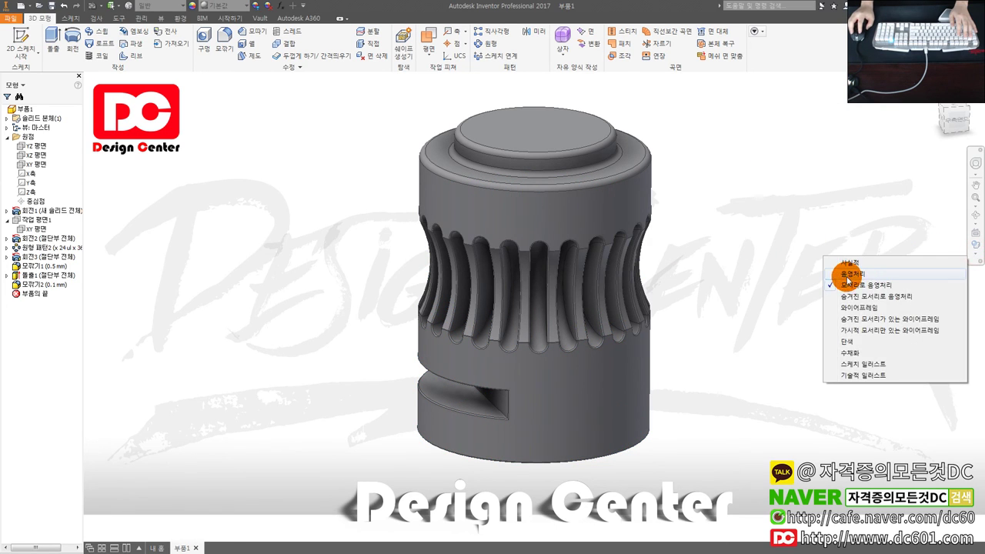
# Step: Switch to shaded display without edges and give the part a copper appearance
pyautogui.click(851, 273)
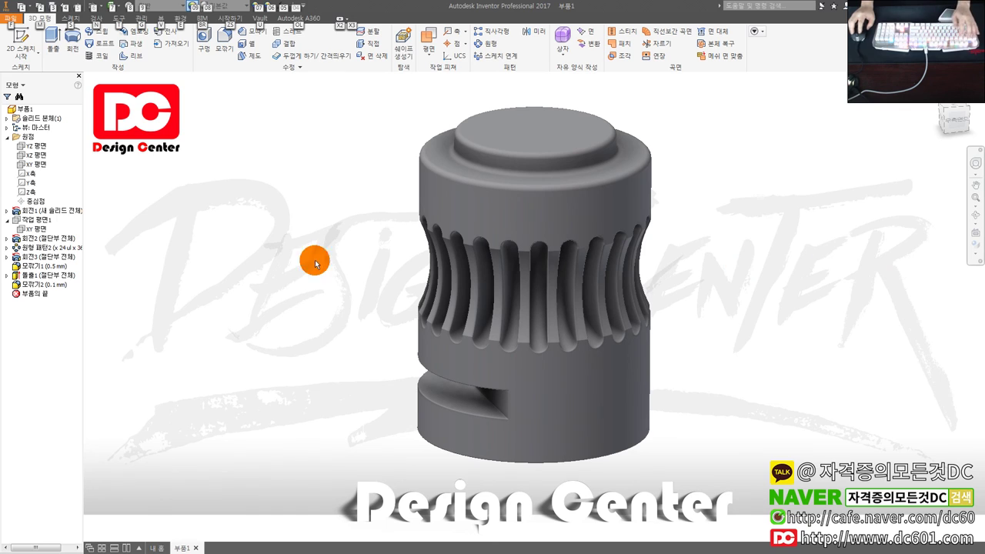
pyautogui.click(12, 112)
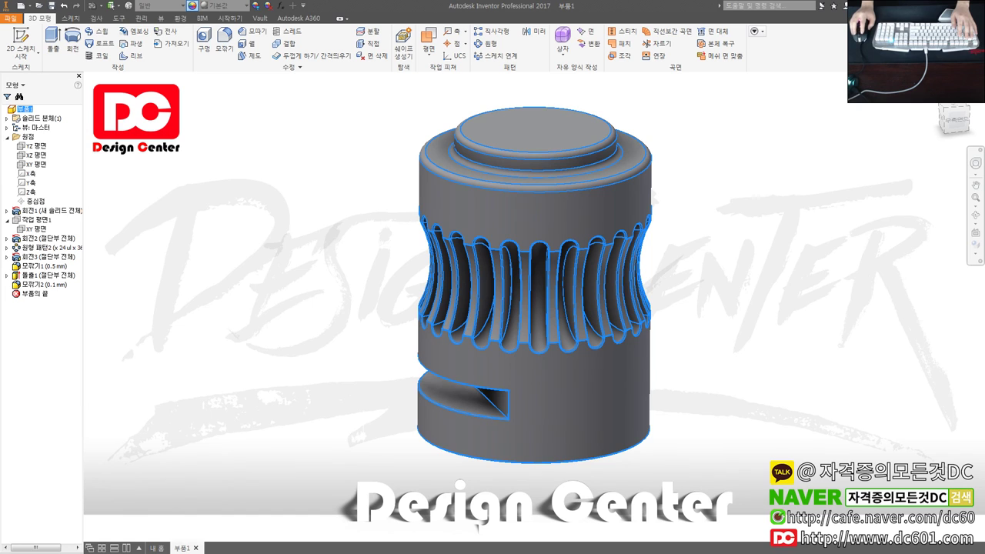
pyautogui.click(782, 306)
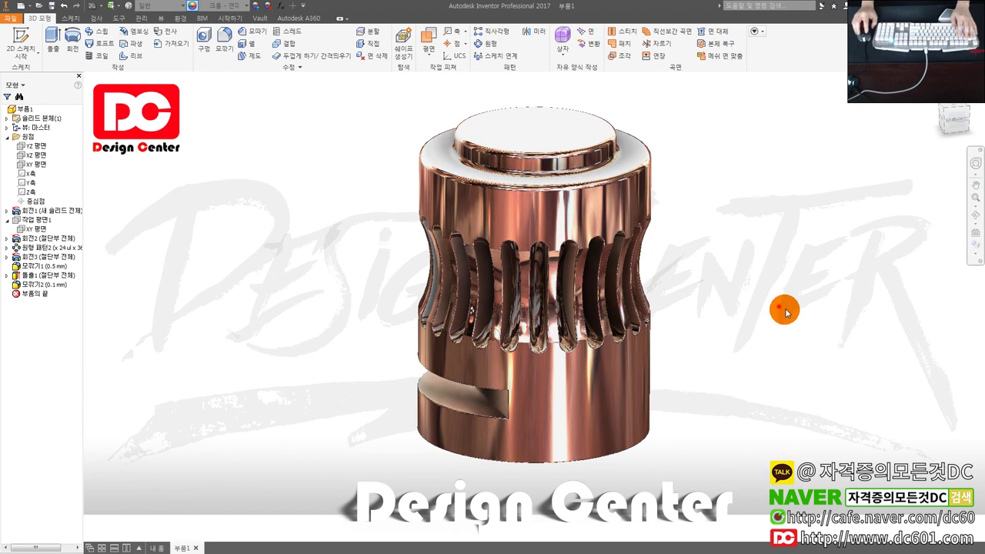
# Step: Turn on ground shadows and reflections and orbit to check the copper part
pyautogui.click(157, 31)
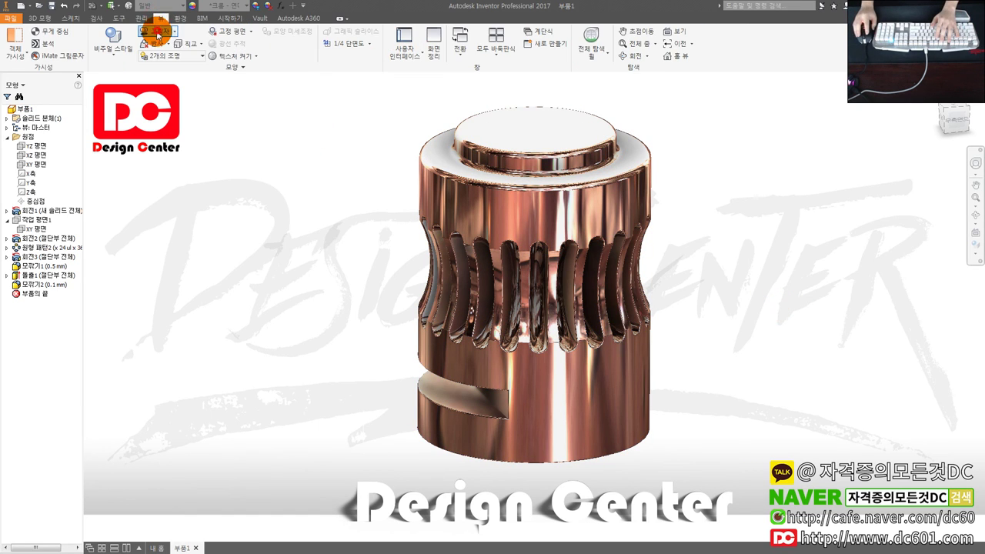
pyautogui.click(157, 43)
pyautogui.click(942, 110)
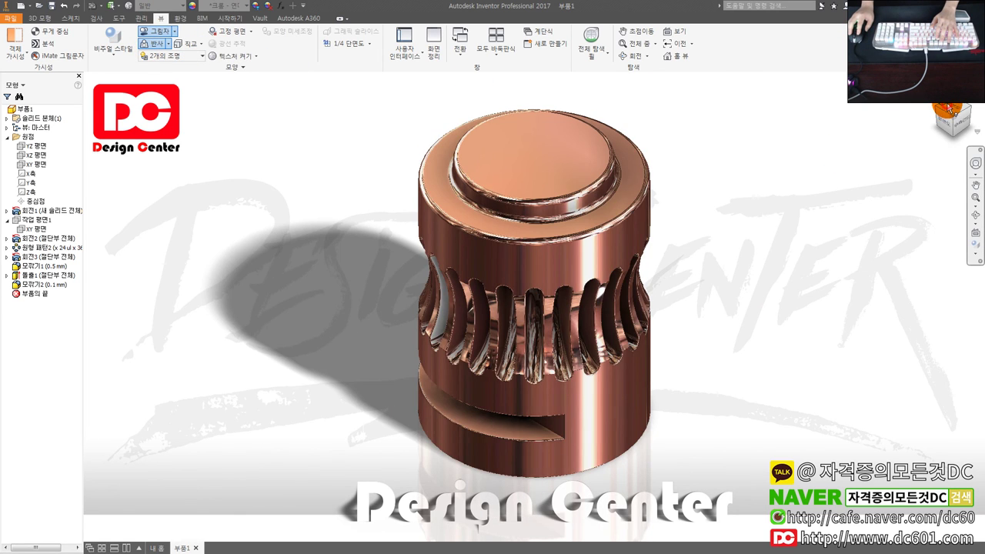
pyautogui.click(945, 109)
pyautogui.click(960, 106)
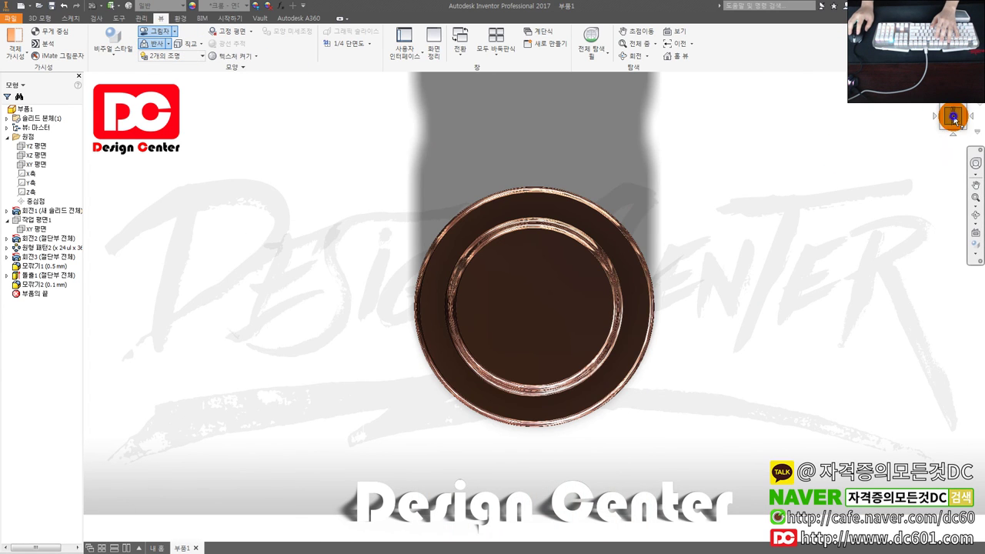
pyautogui.keyDown('shift'); pyautogui.moveTo(662, 347); pyautogui.dragTo(654, 345, button='middle'); pyautogui.keyUp('shift')
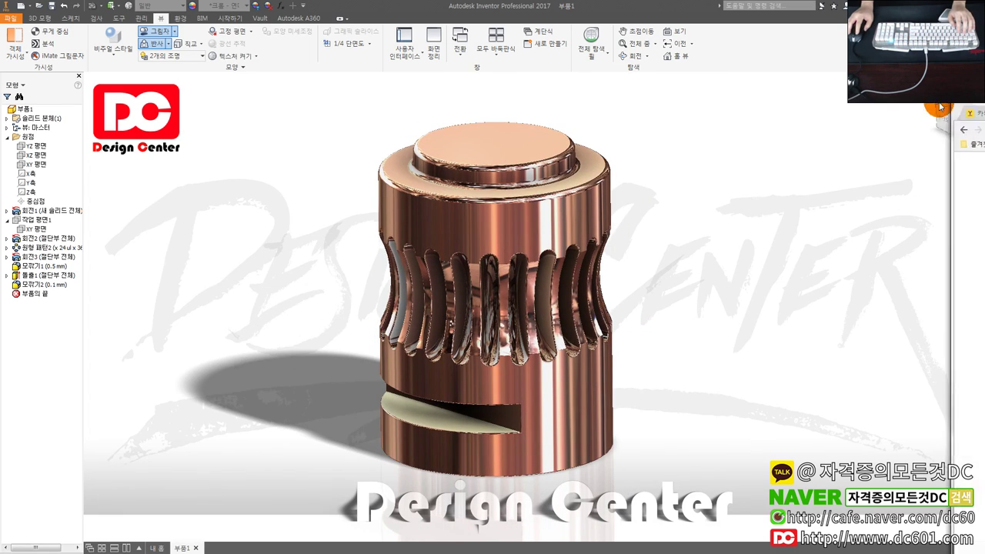
pyautogui.hotkey('alt', 'Tab')
pyautogui.click(472, 70)
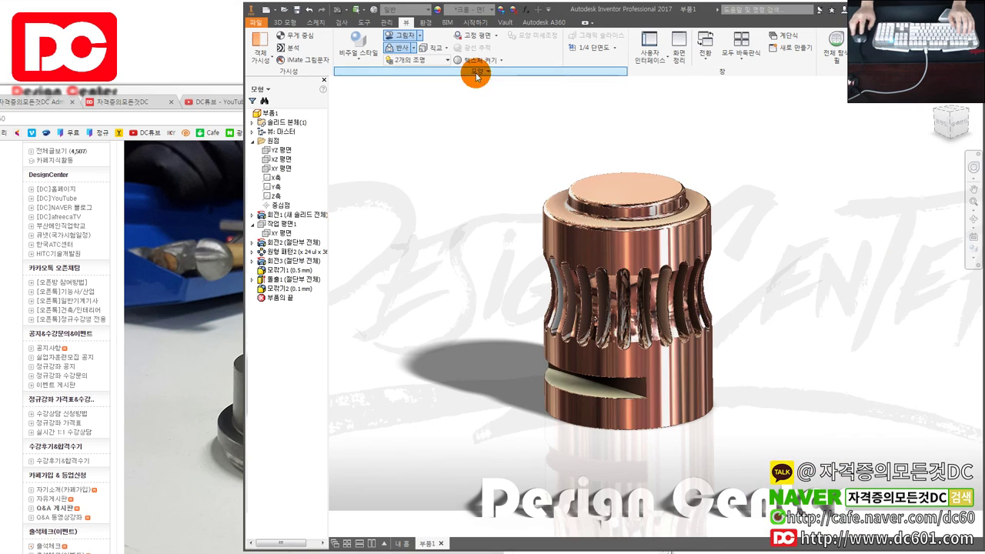
# Step: Place the Chrome reference photo left of Inventor and orbit the copper part to compare
pyautogui.moveTo(213, 87); pyautogui.dragTo(124, 22)
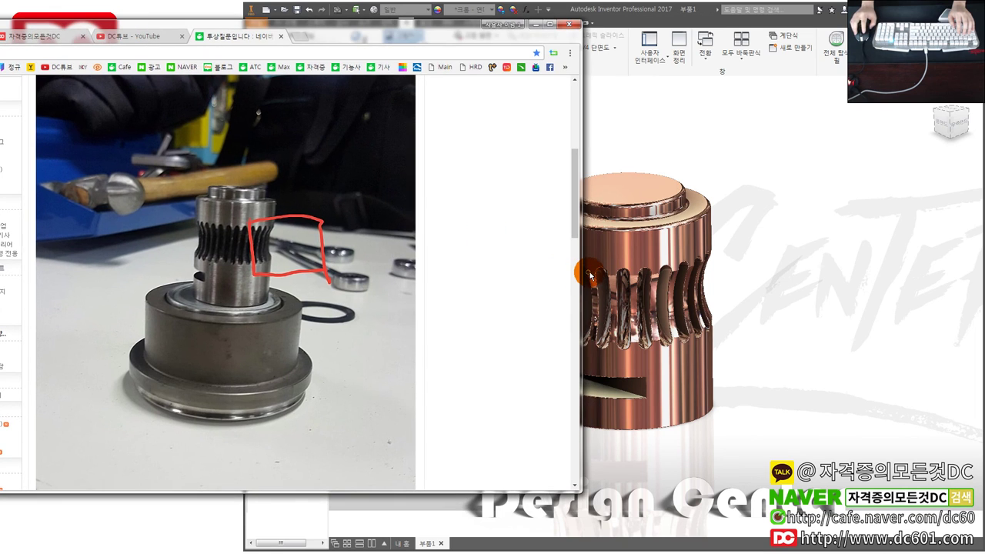
pyautogui.moveTo(582, 273); pyautogui.dragTo(323, 281)
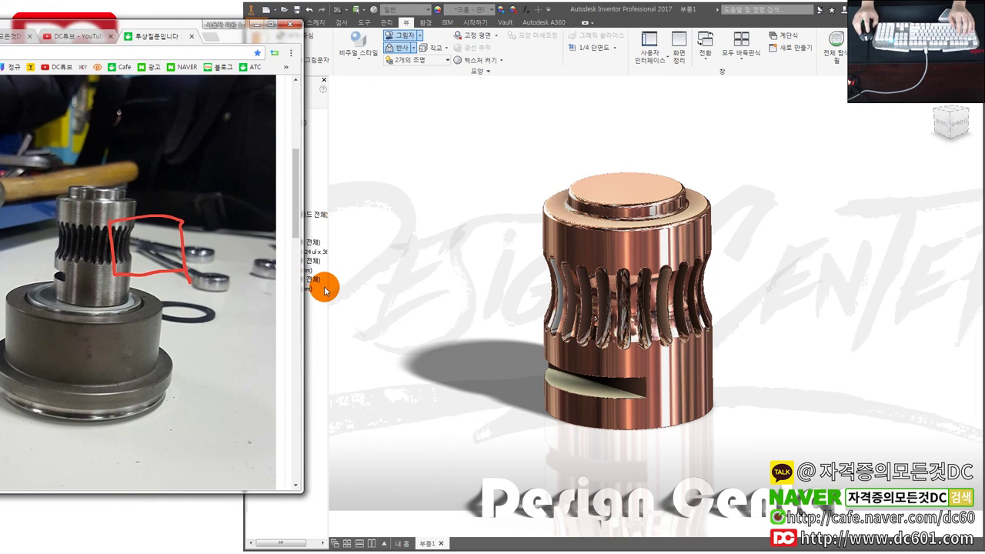
pyautogui.click(468, 302)
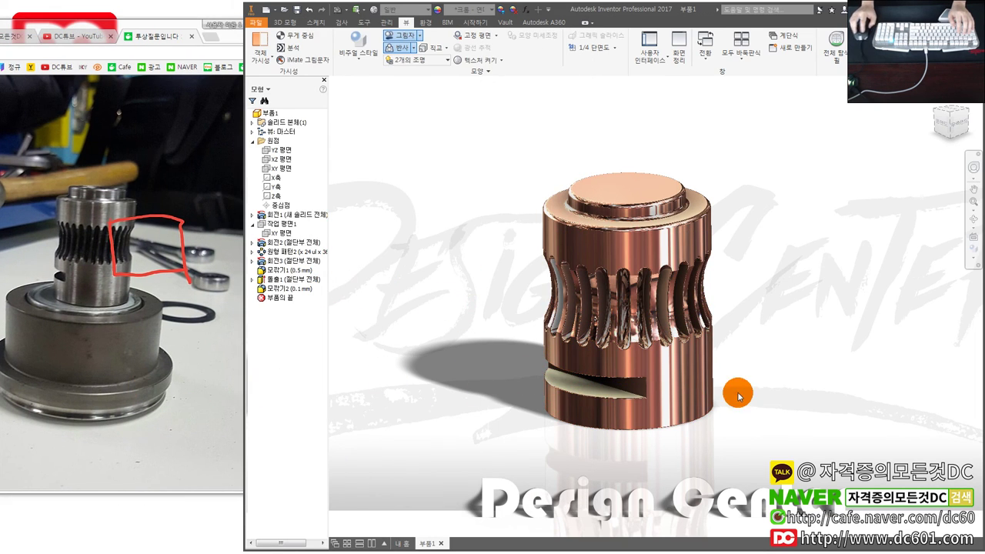
pyautogui.click(961, 114)
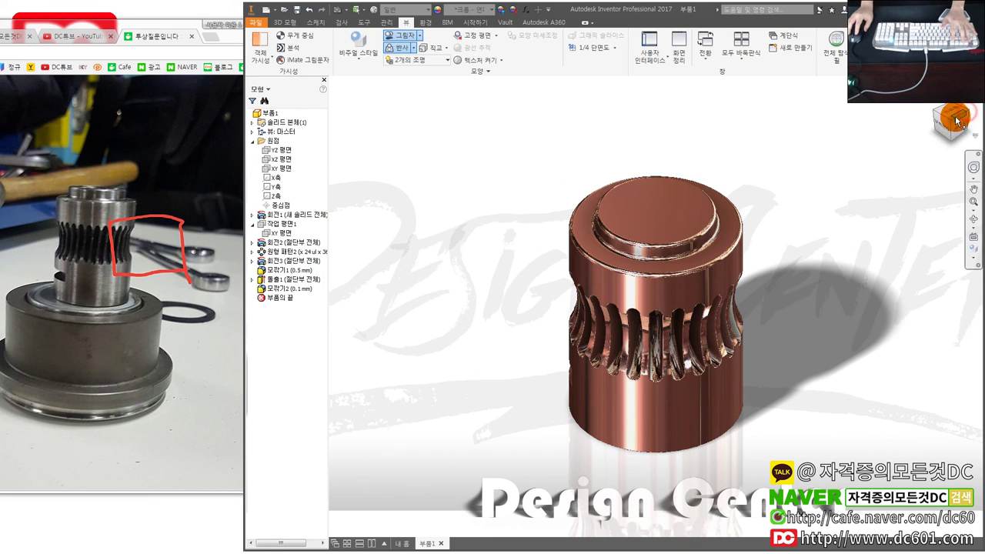
pyautogui.press('F4')
pyautogui.moveTo(837, 295); pyautogui.dragTo(747, 159)
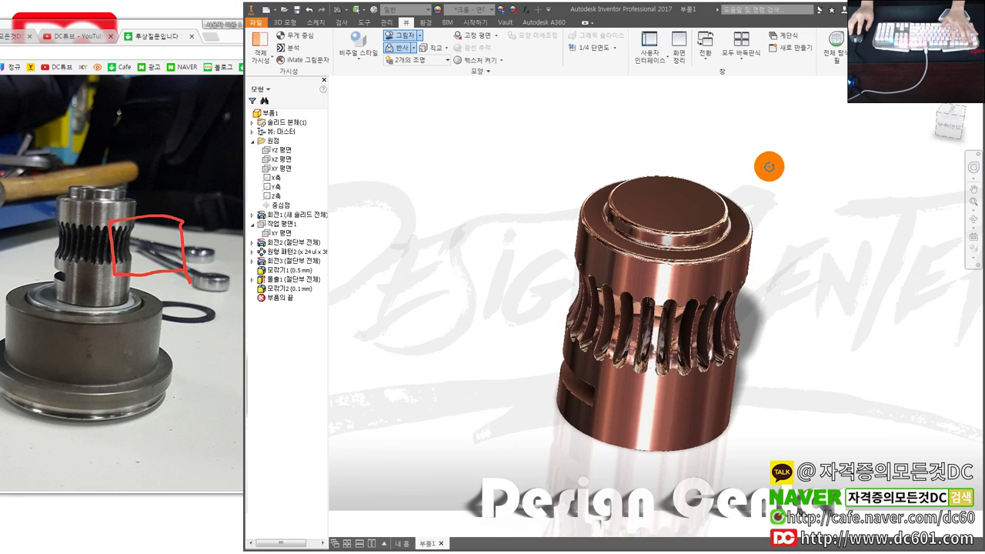
pyautogui.press('Escape')
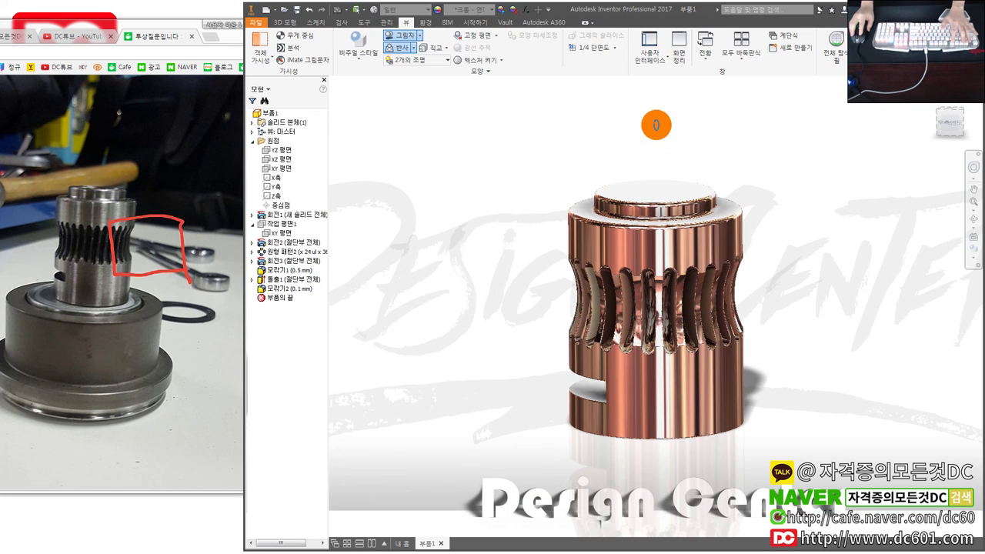
pyautogui.click(116, 367)
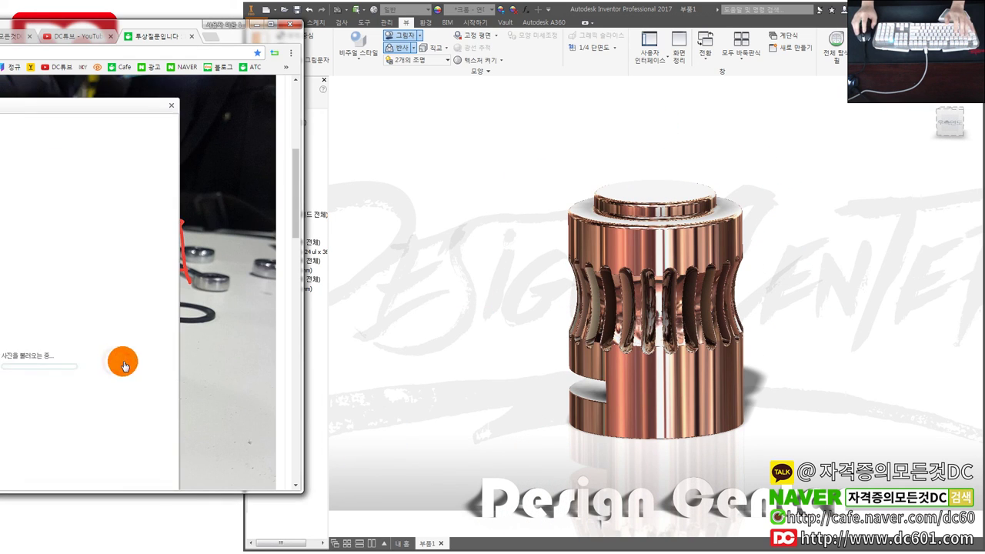
pyautogui.moveTo(174, 28); pyautogui.dragTo(202, 31)
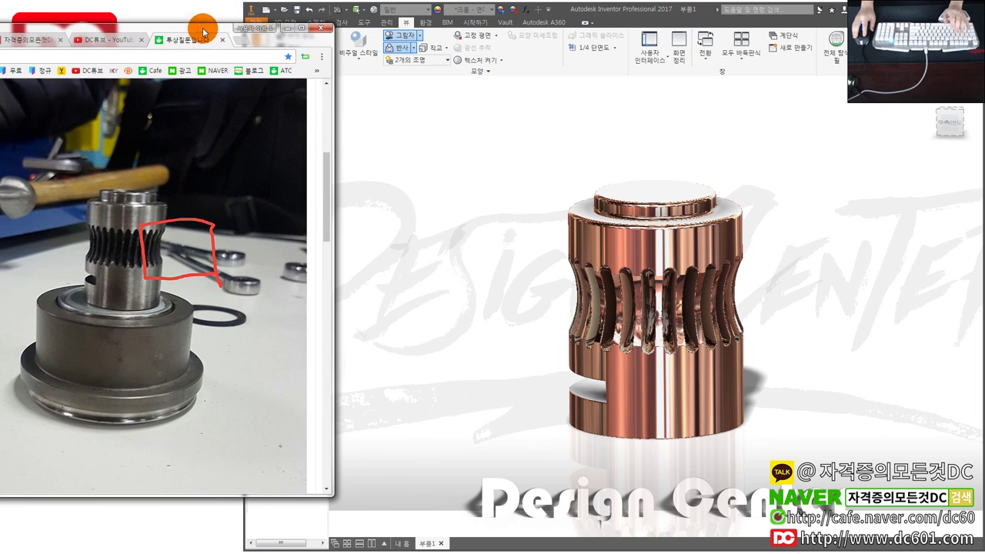